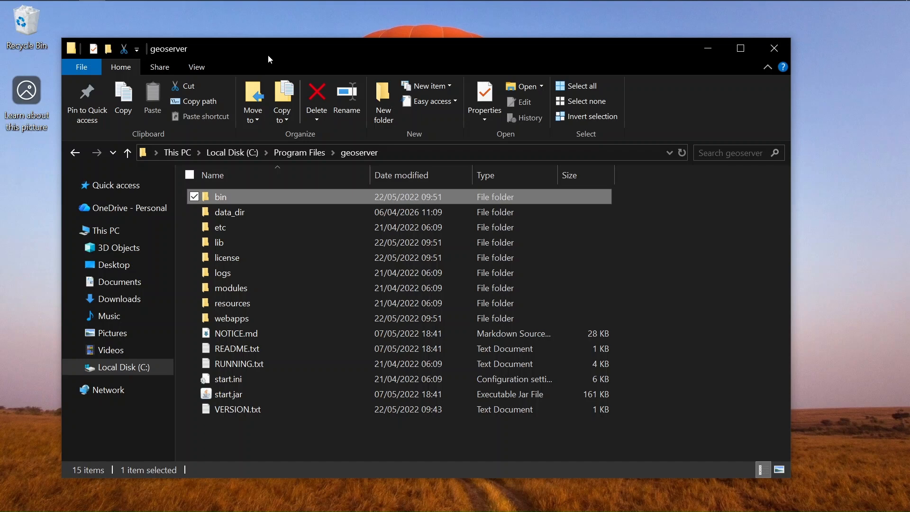
Open the bin folder inside C:\Program Files\geoserver
drag(268, 56, 258, 53)
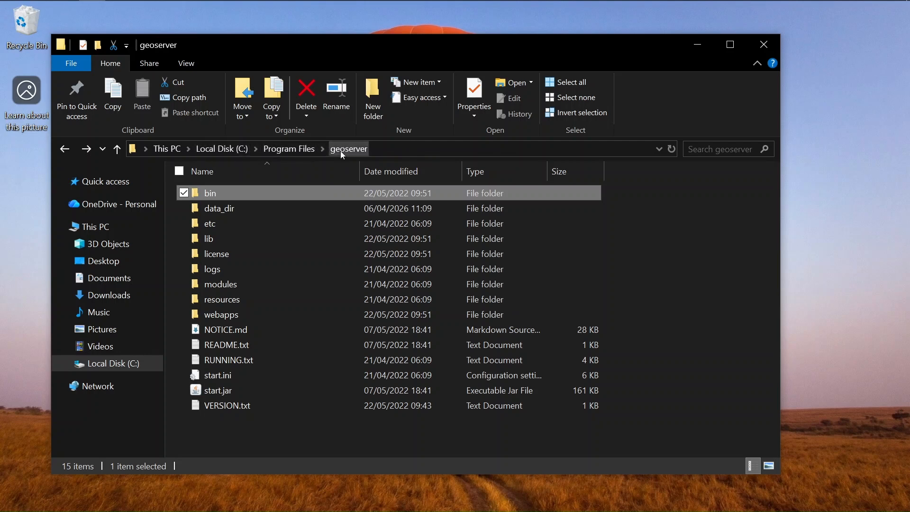
double_click(257, 193)
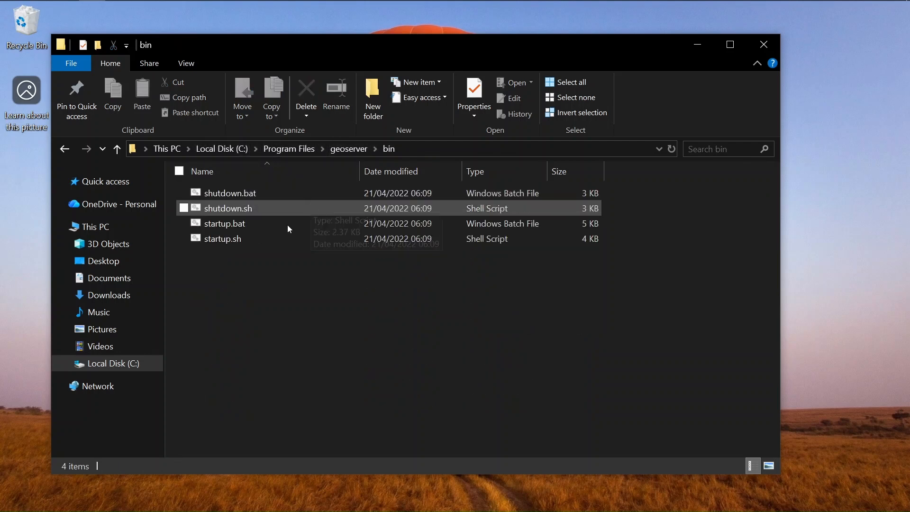
Launch GeoServer with startup.bat and move its console window to the top-left
double_click(247, 225)
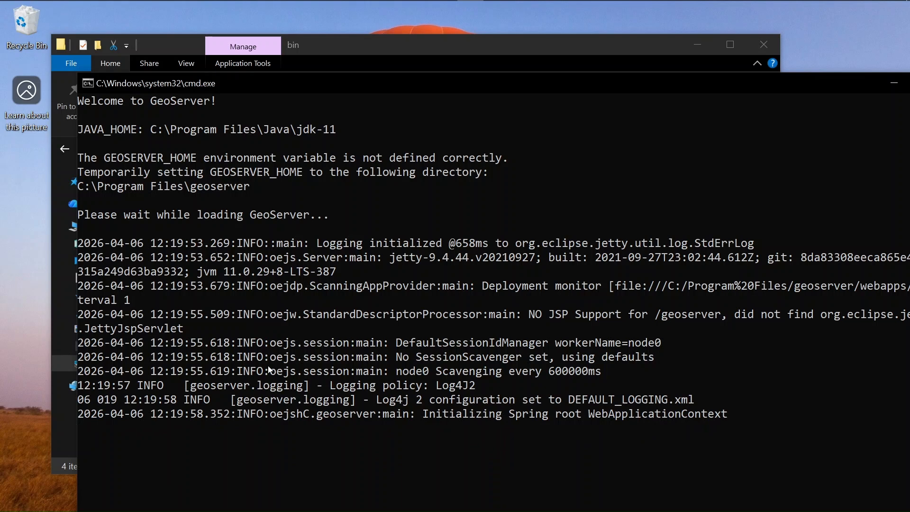
click(367, 63)
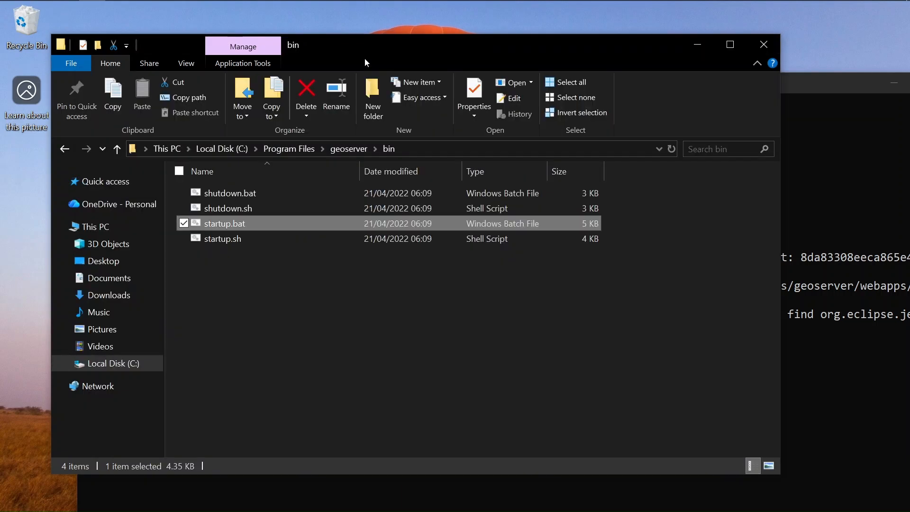
click(817, 81)
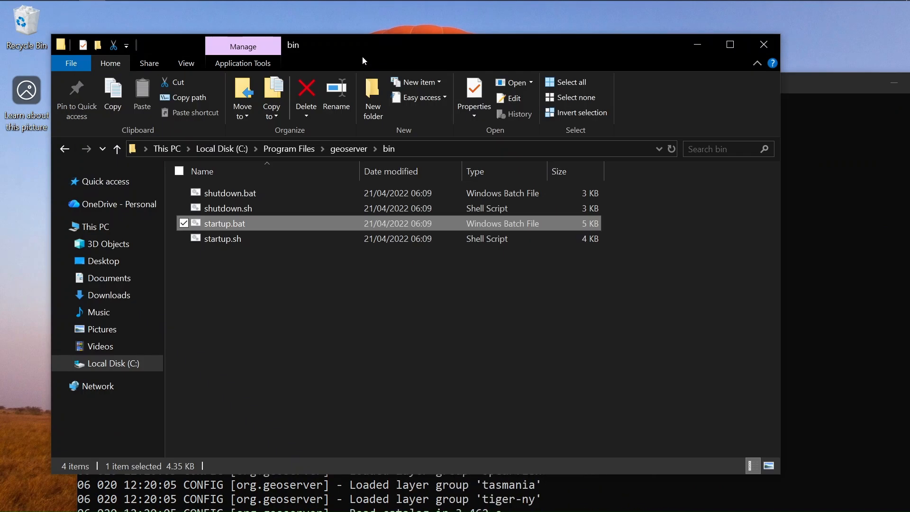
click(365, 57)
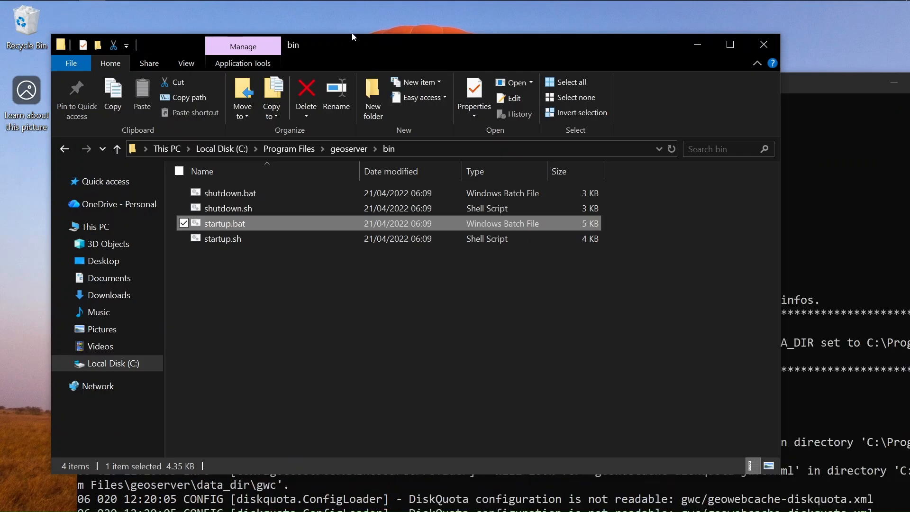
click(808, 86)
drag(388, 84, 354, 29)
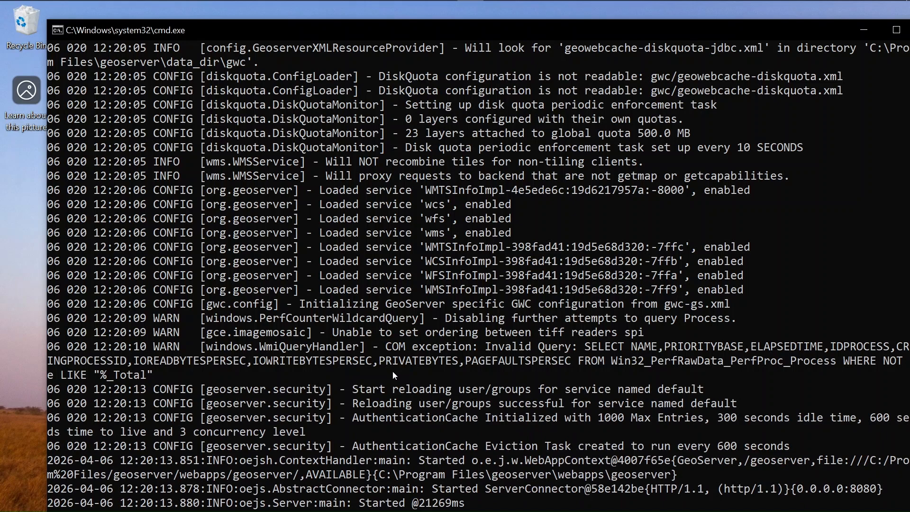
Confirm the console log reports GeoServer started in 21269 ms
scroll(397, 374, down, 3)
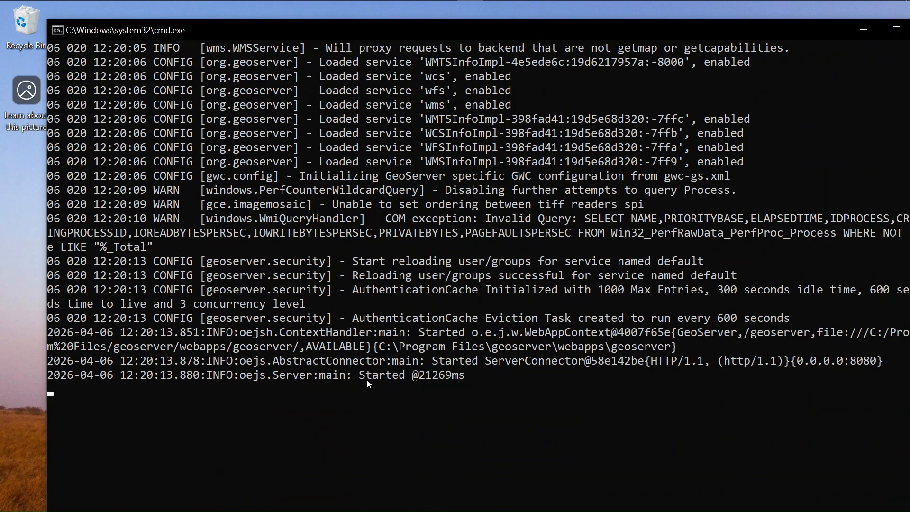
drag(354, 377, 471, 382)
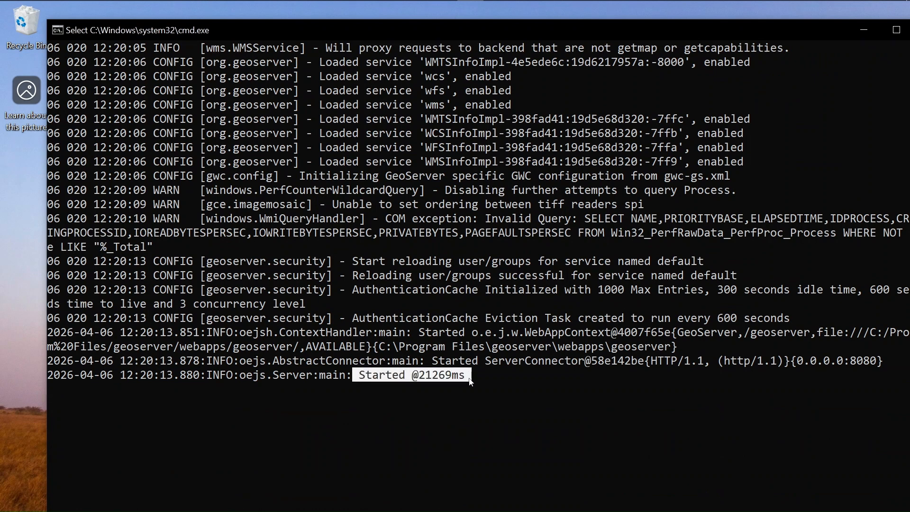
click(412, 379)
drag(411, 376, 472, 378)
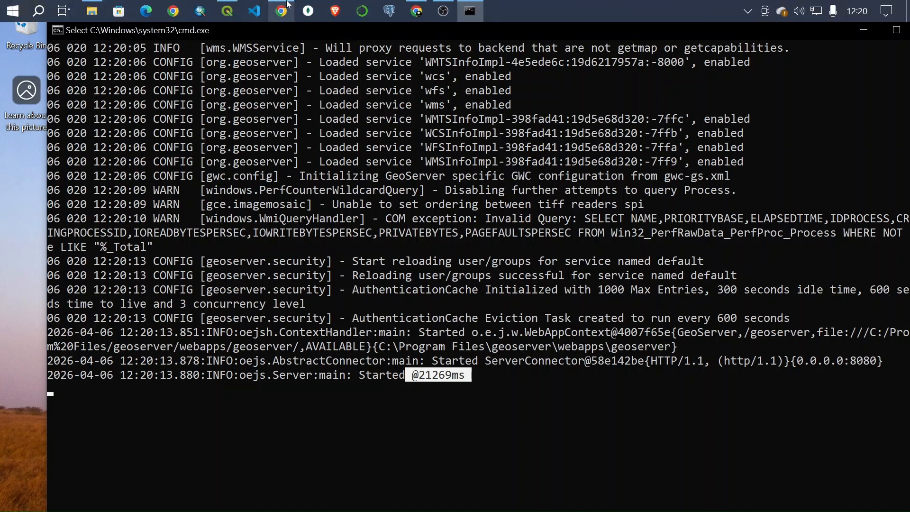
click(282, 10)
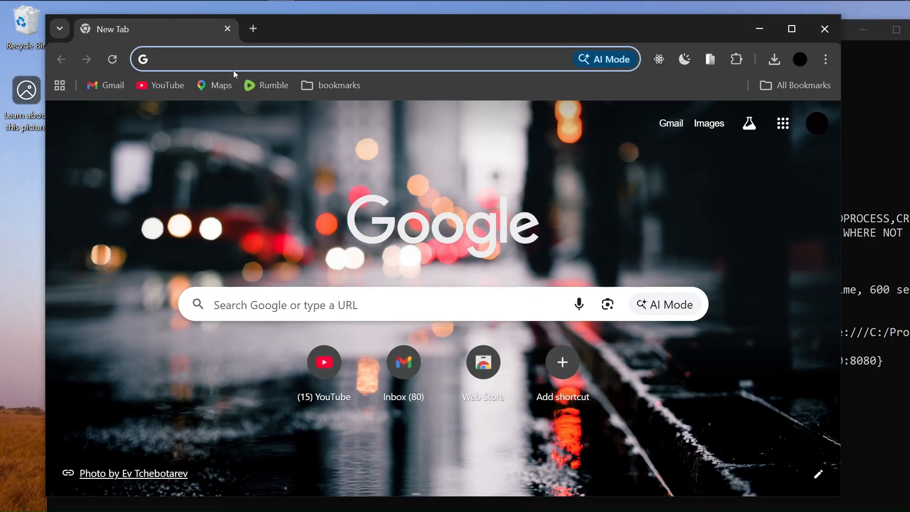
Load localhost:8080/geoserver and log in with the autofilled administrator credentials
text(localhost:8080/geoserver)
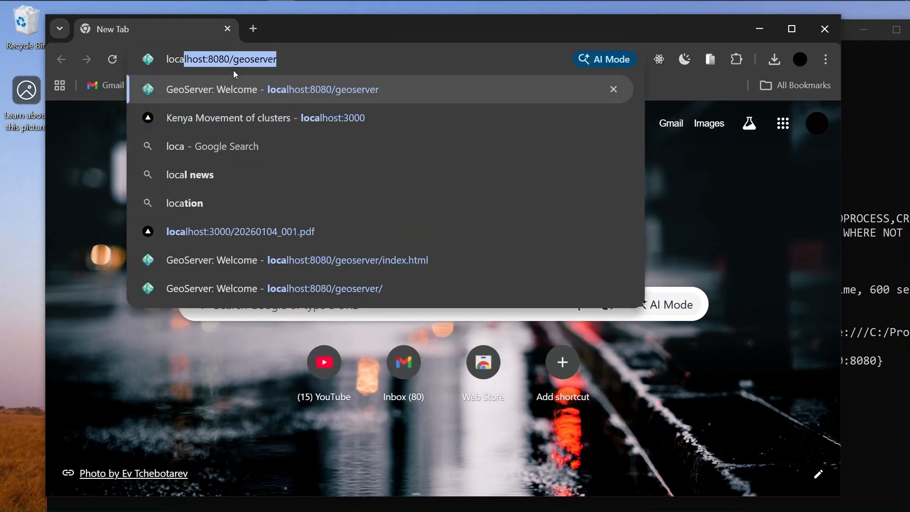
key(Return)
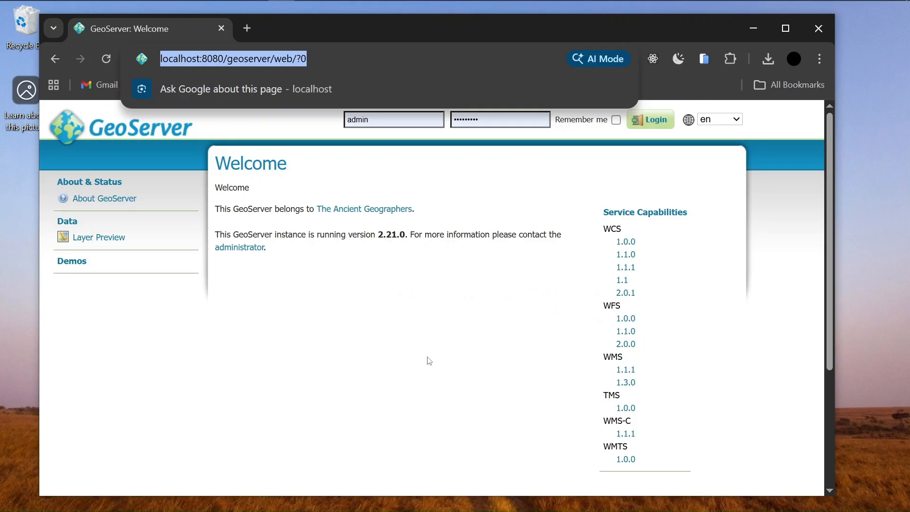
click(413, 330)
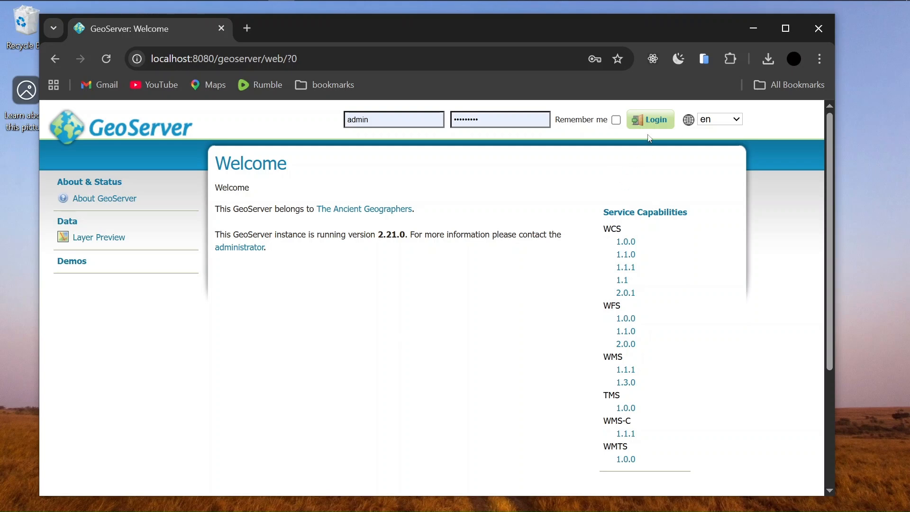
click(400, 120)
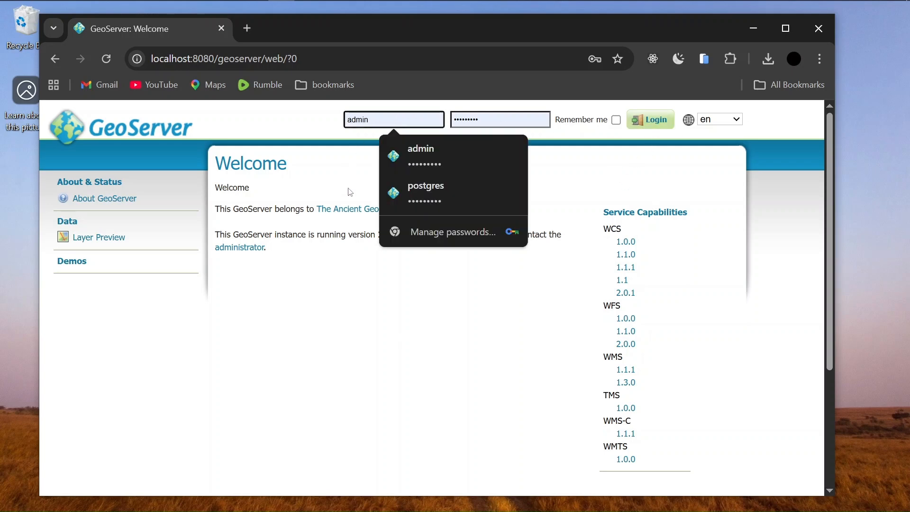
click(382, 311)
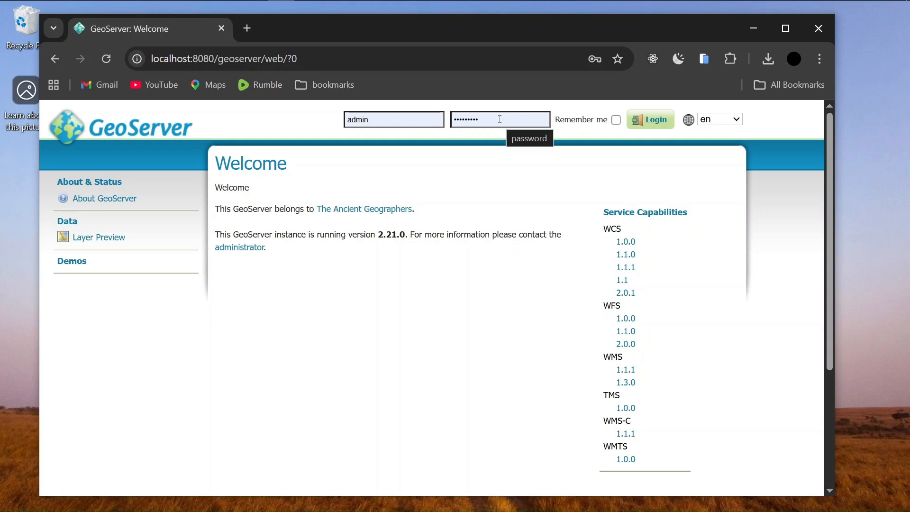
click(651, 123)
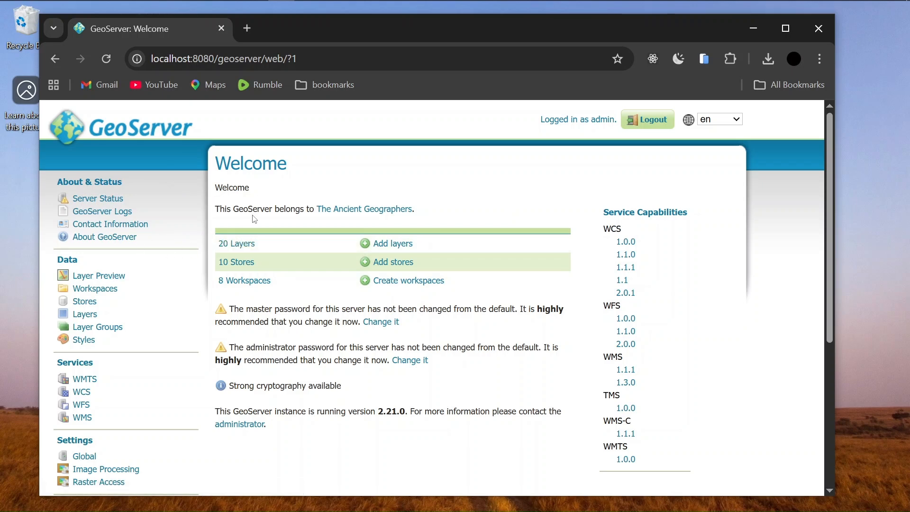
From the Workspaces list, start a new workspace
scroll(95, 315, down, 3)
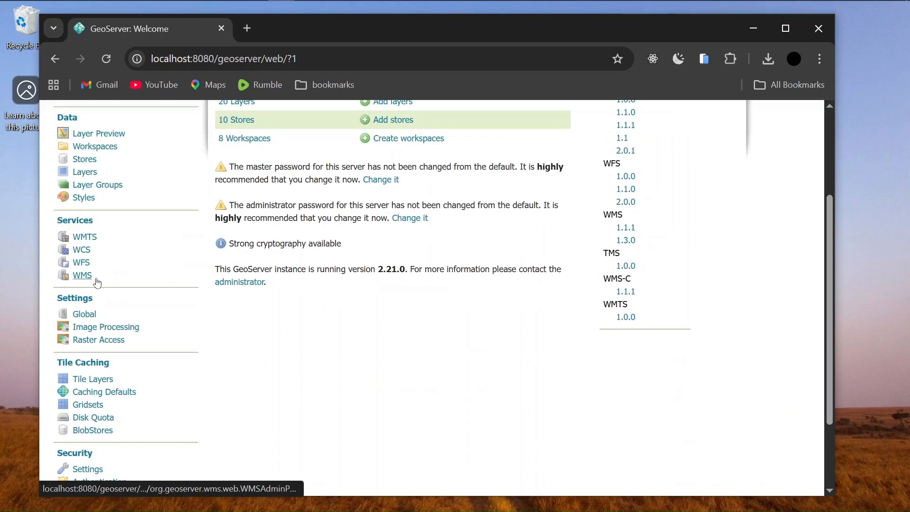
scroll(237, 265, up, 3)
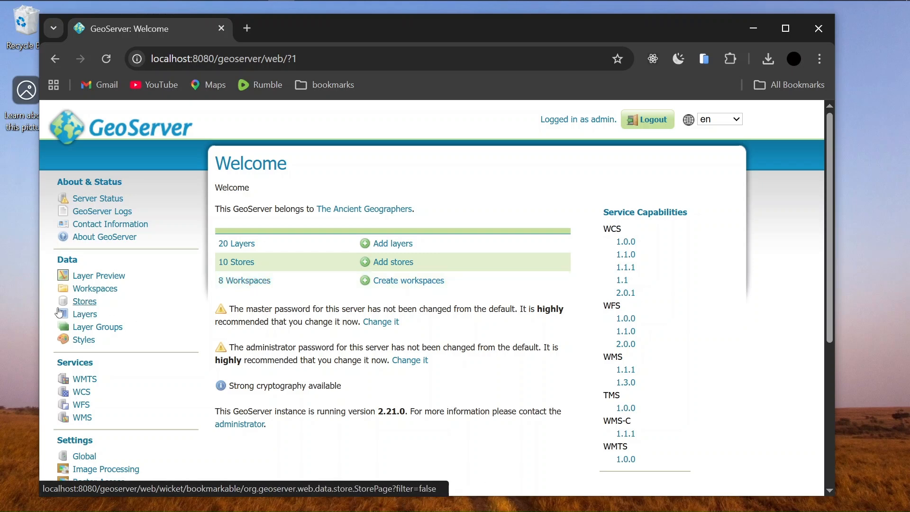
click(95, 290)
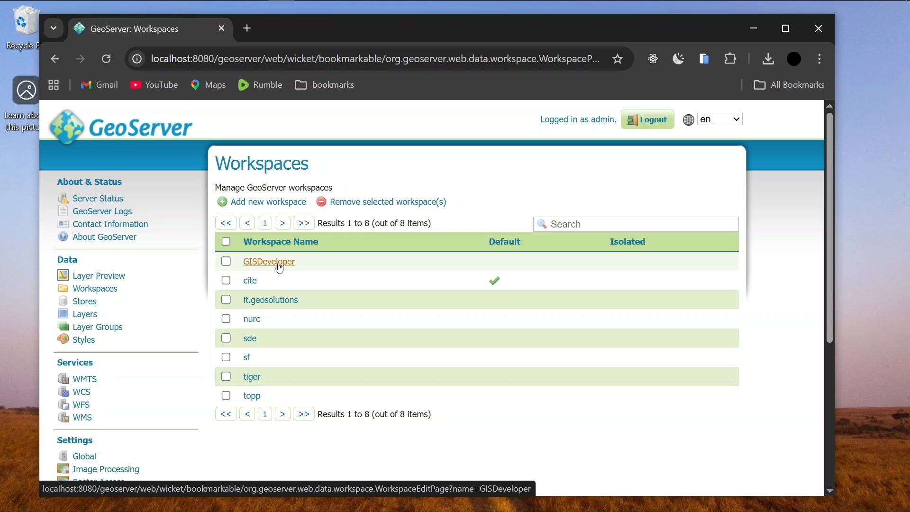
click(274, 207)
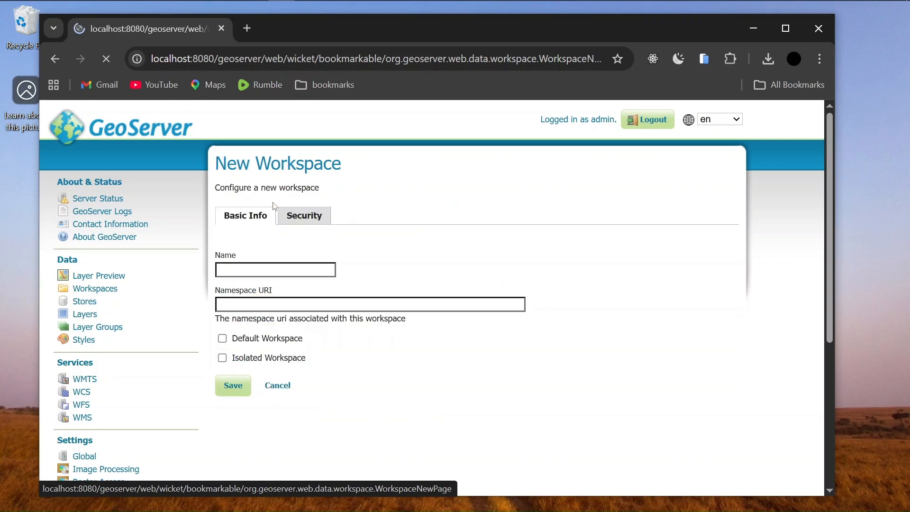
Create workspace 'test' as non-default, changing the rejected URI google.com to test.com
click(243, 270)
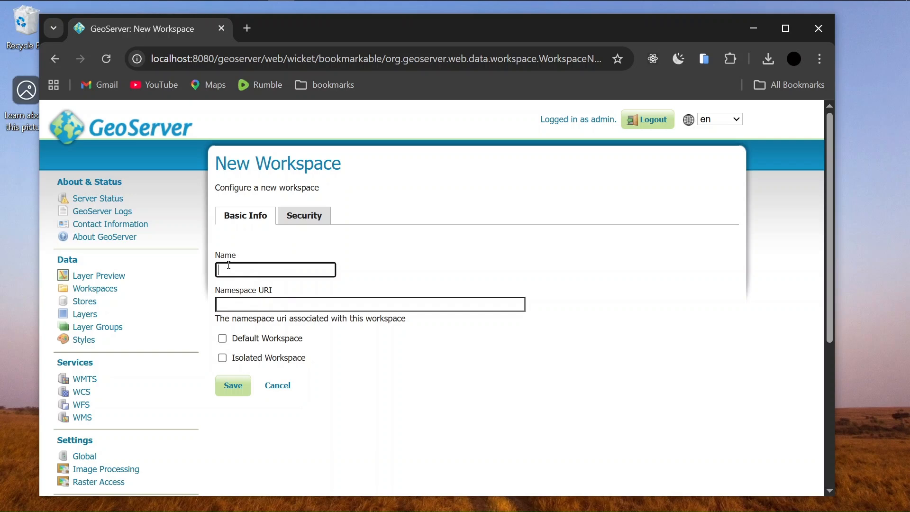
text(test)
click(287, 308)
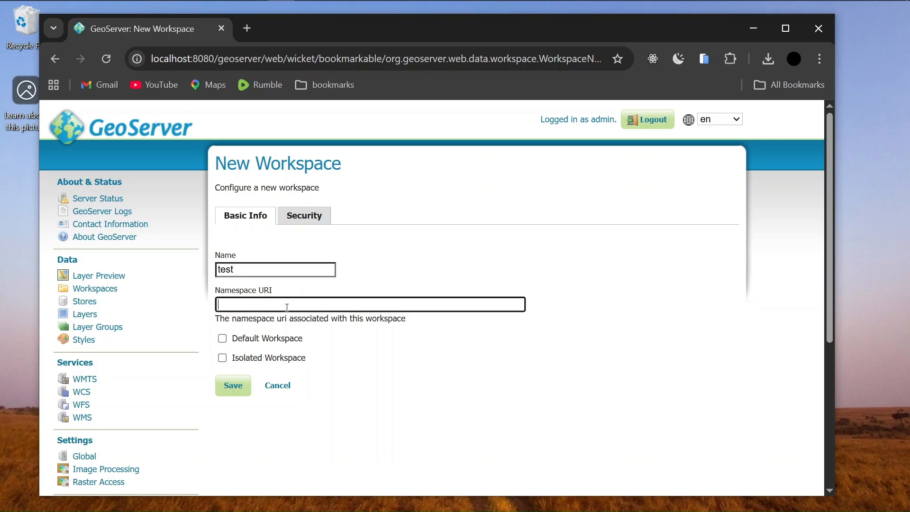
text(google.com)
click(223, 339)
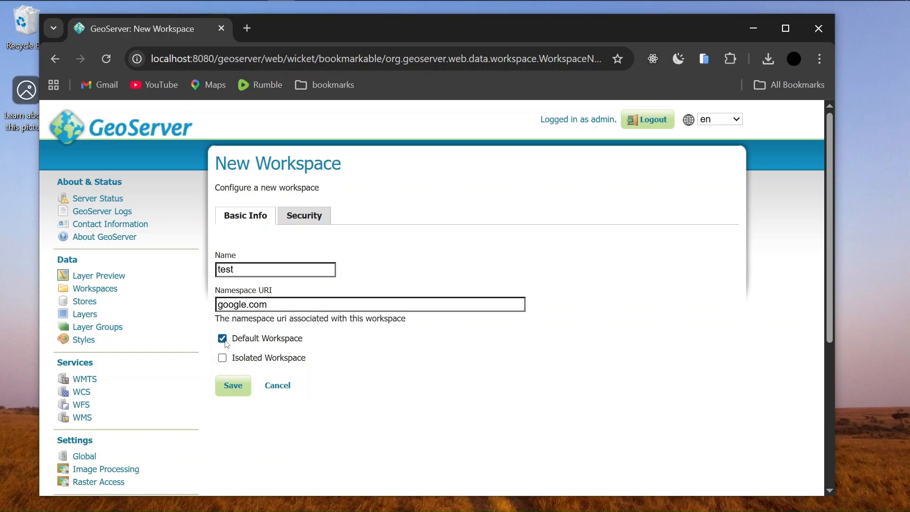
click(221, 339)
click(239, 389)
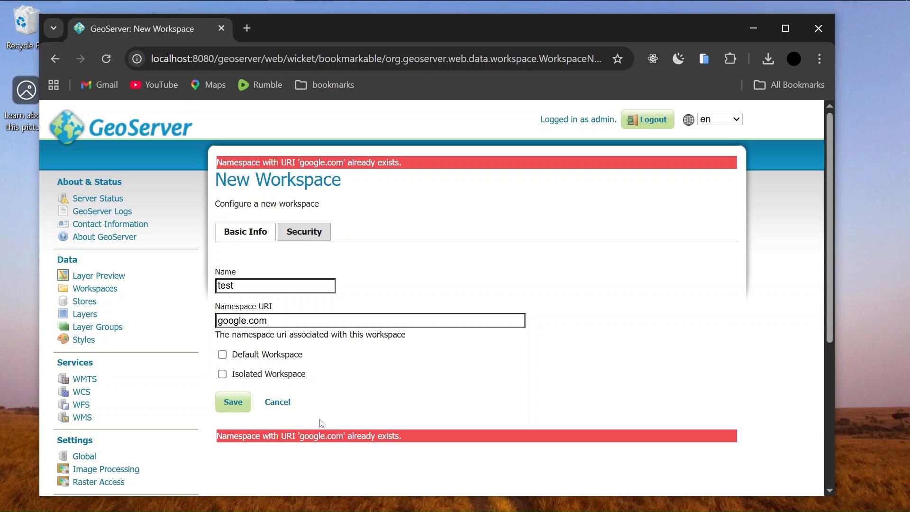
double_click(246, 324)
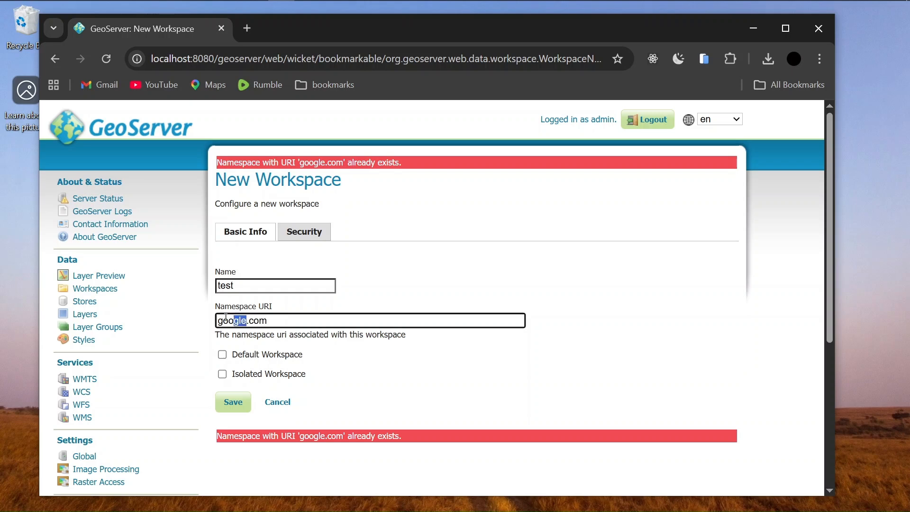
text(test)
Save the test workspace, then reopen 'test' for editing from the Workspaces list
click(231, 402)
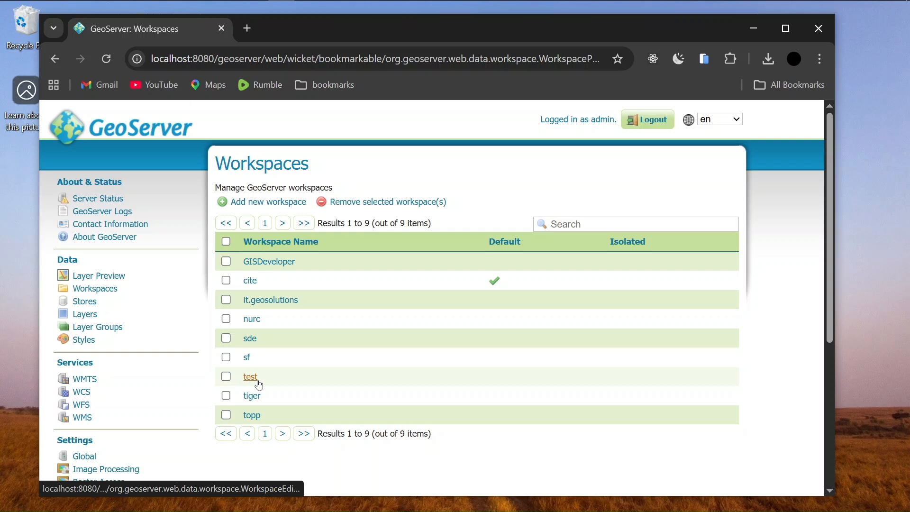
click(269, 262)
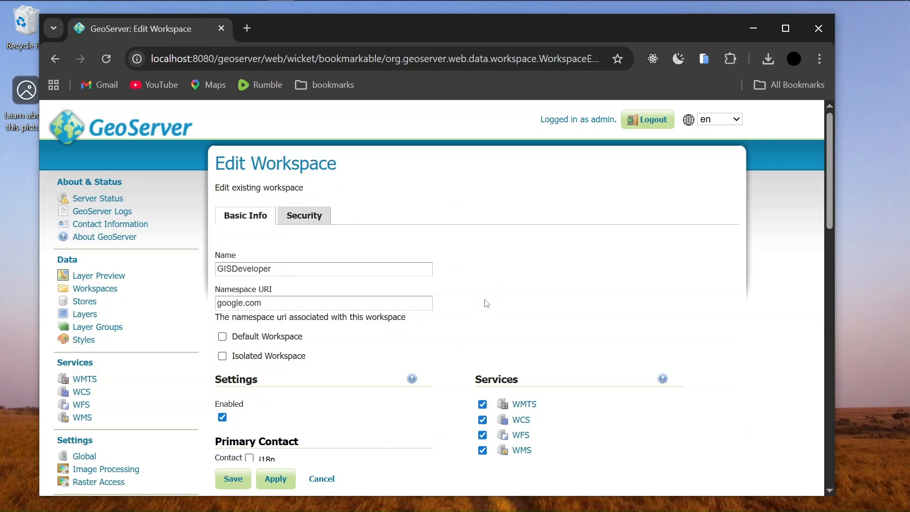
click(223, 338)
scroll(321, 374, down, 2)
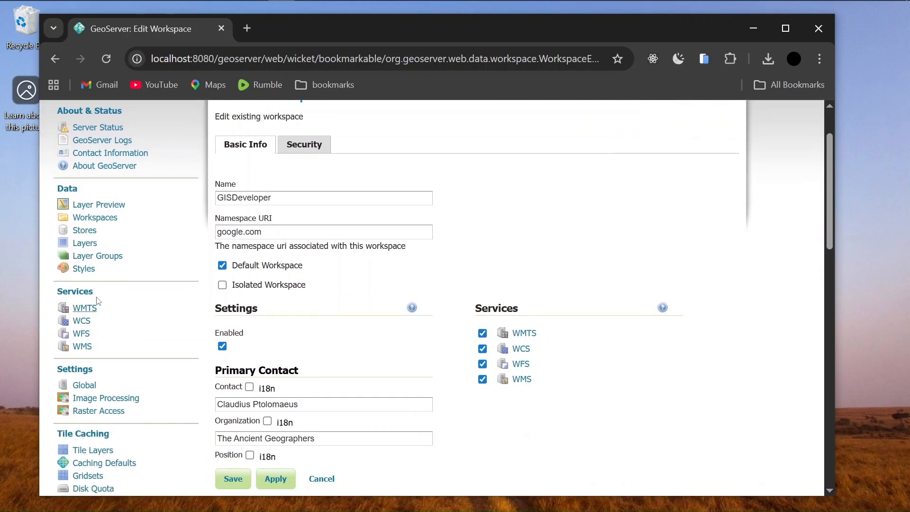
click(97, 223)
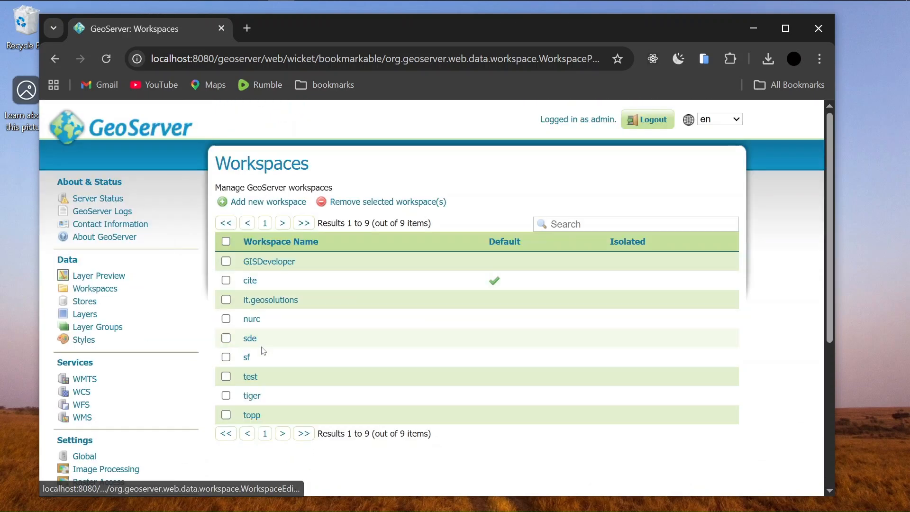
click(248, 376)
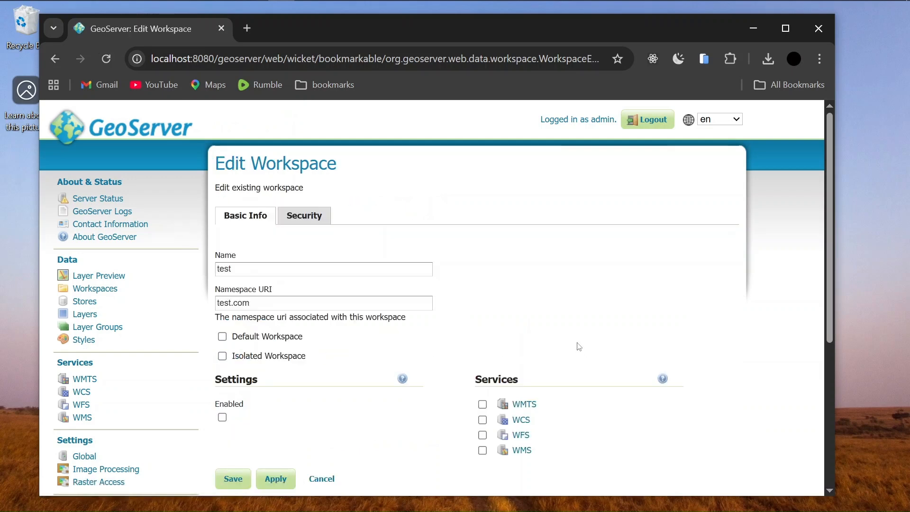
Enable workspace settings and WMTS, WCS, WFS and WMS services for 'test', then save
scroll(206, 267, down, 3)
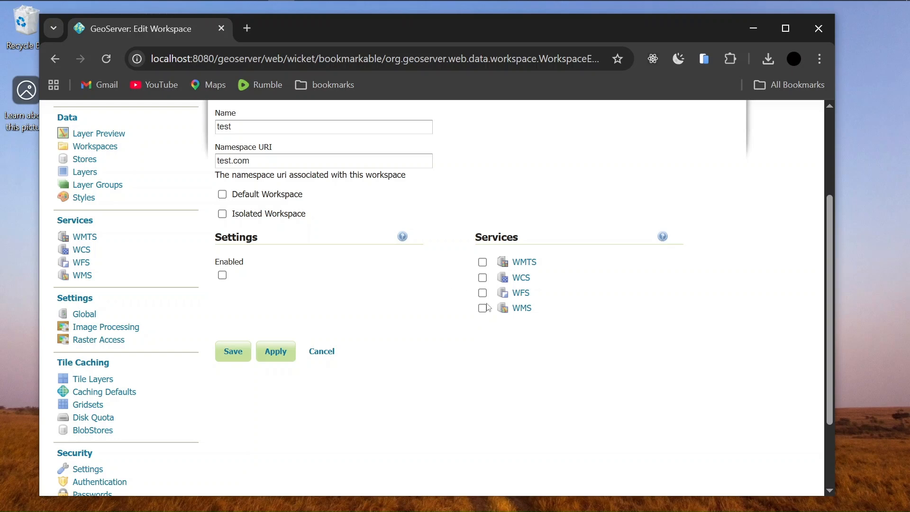
click(222, 275)
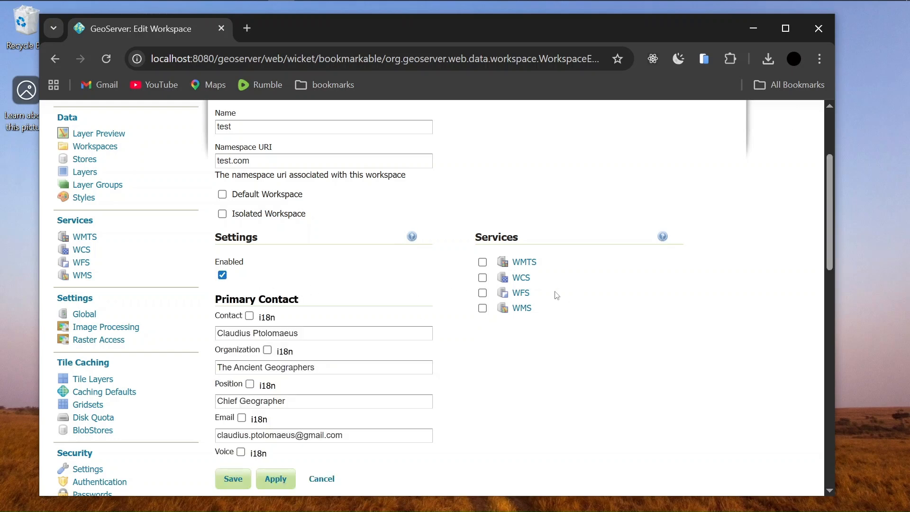
click(482, 262)
click(482, 278)
click(482, 293)
click(483, 308)
scroll(545, 336, down, 5)
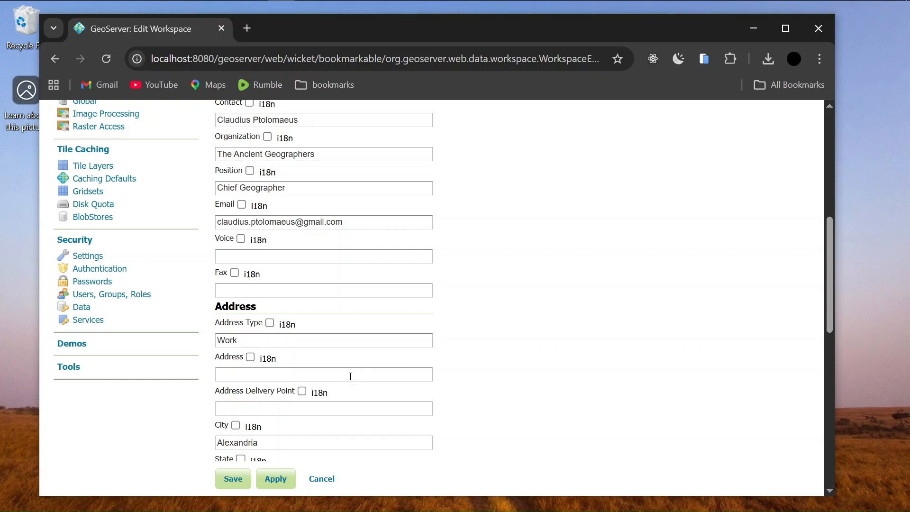
scroll(510, 359, down, 4)
click(277, 479)
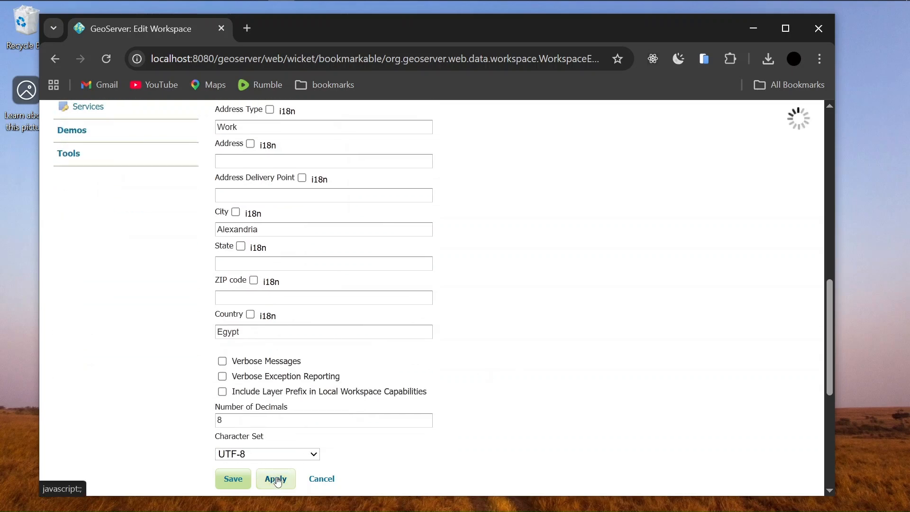
click(233, 479)
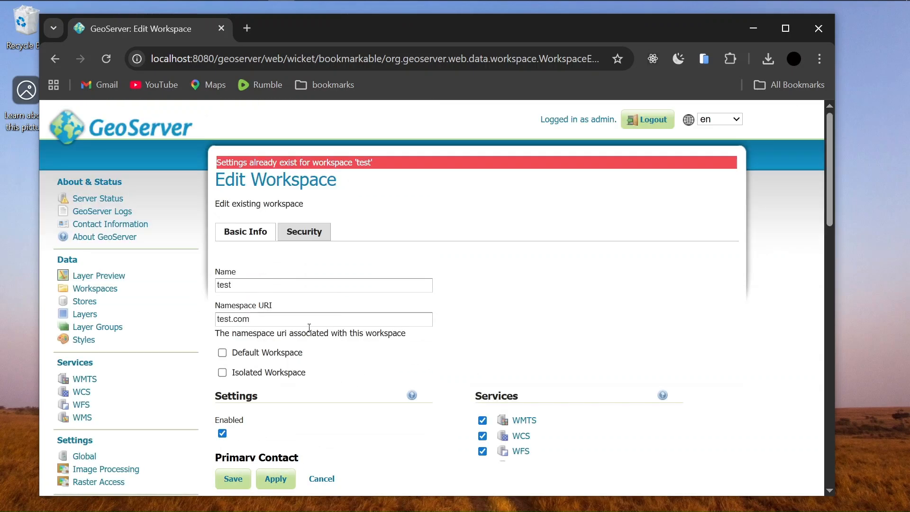
scroll(295, 288, down, 3)
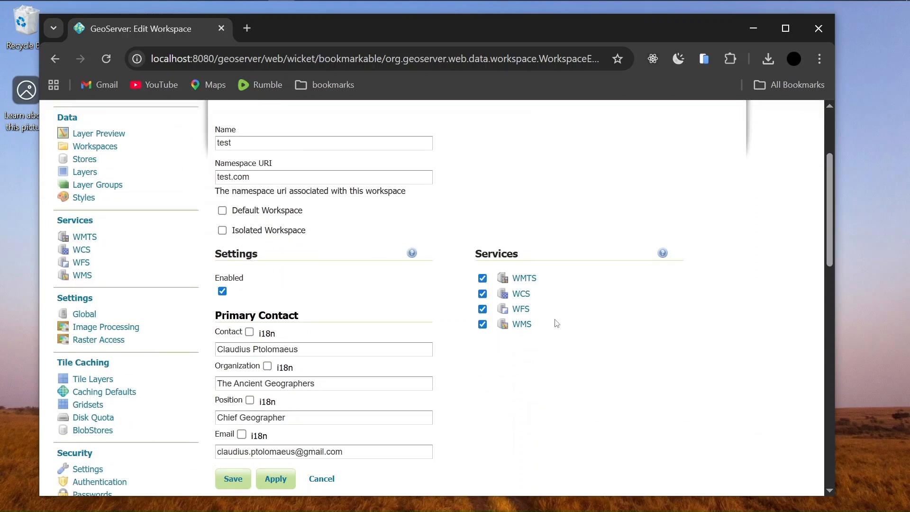
scroll(455, 396, down, 3)
scroll(483, 393, up, 5)
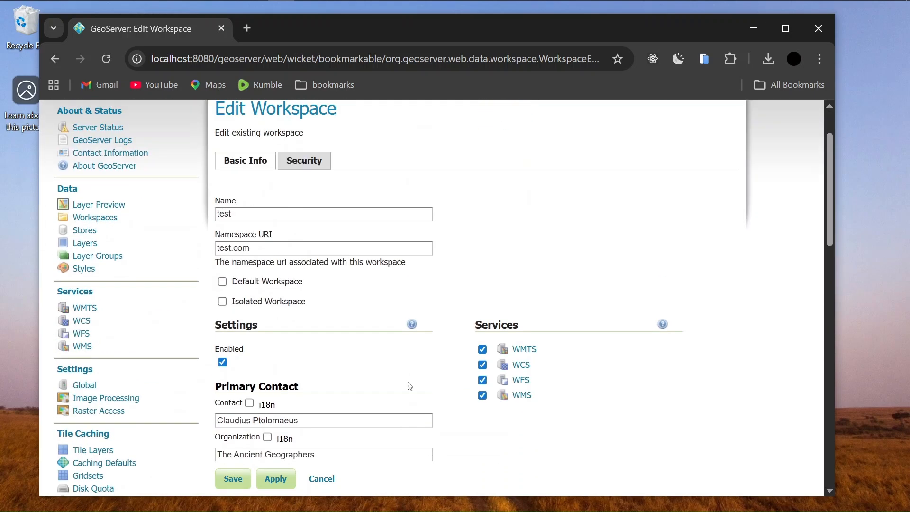
scroll(338, 244, up, 2)
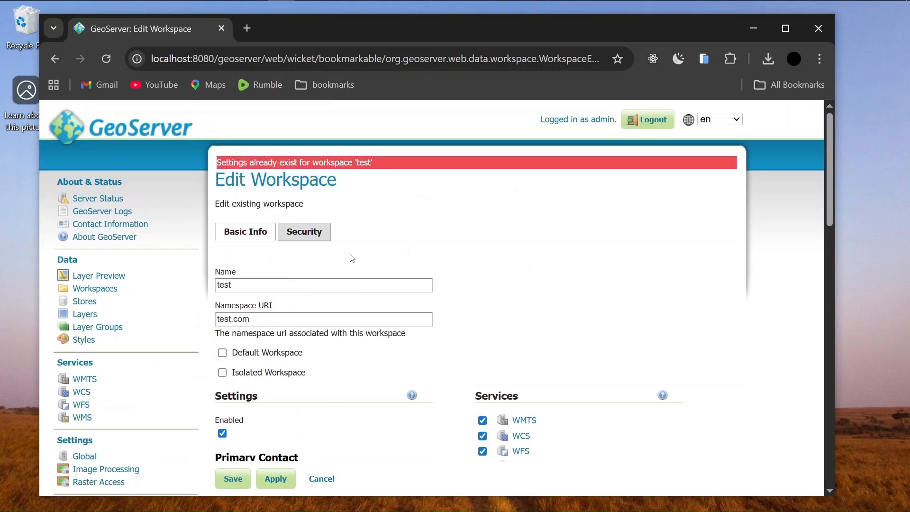
scroll(368, 260, down, 6)
scroll(465, 264, up, 1)
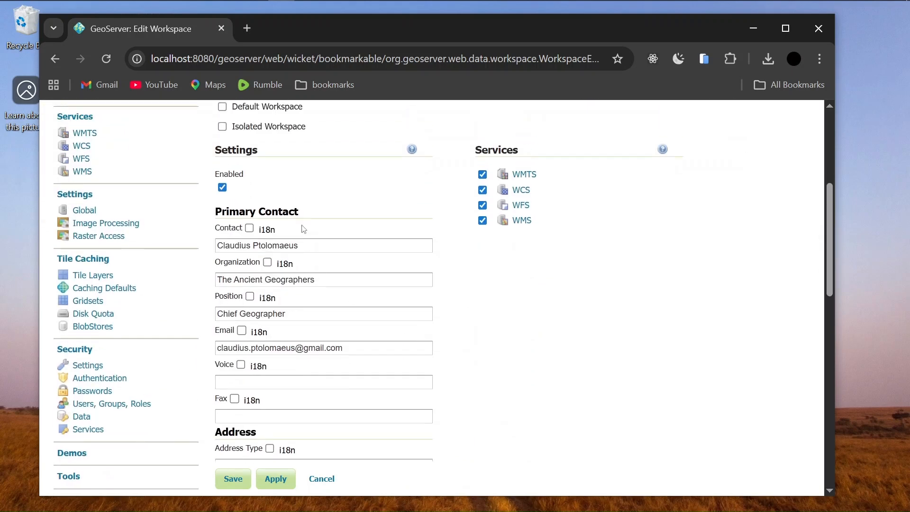
scroll(304, 229, up, 1)
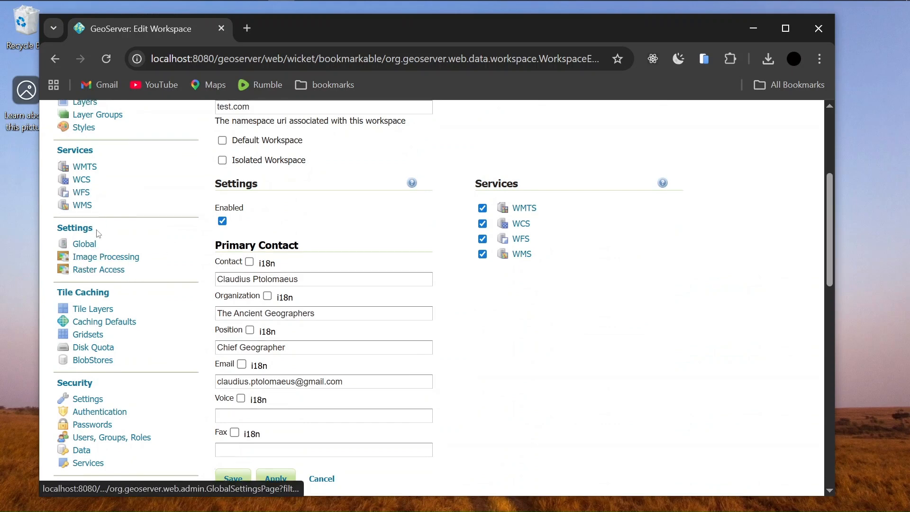
scroll(99, 233, up, 5)
Tick Default Workspace on GISDeveloper and save it
click(93, 287)
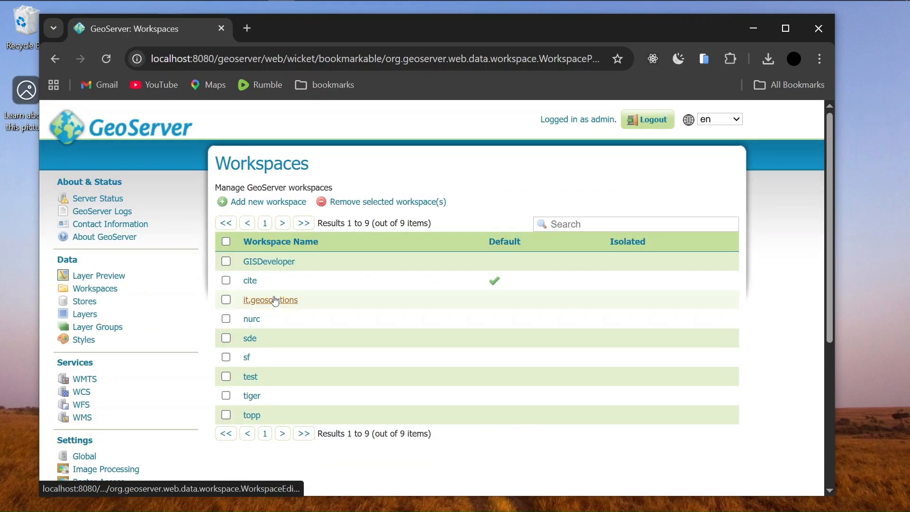
click(261, 262)
scroll(233, 252, down, 4)
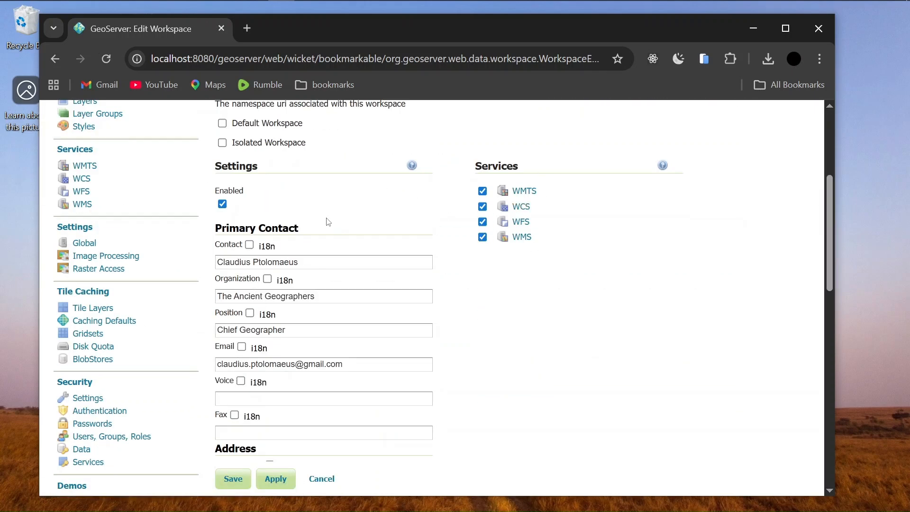
scroll(533, 305, up, 3)
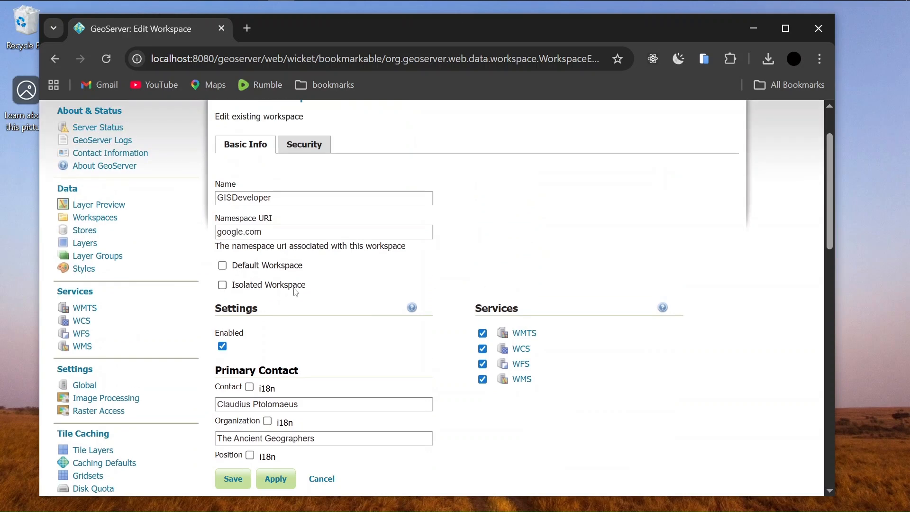
click(222, 266)
click(232, 479)
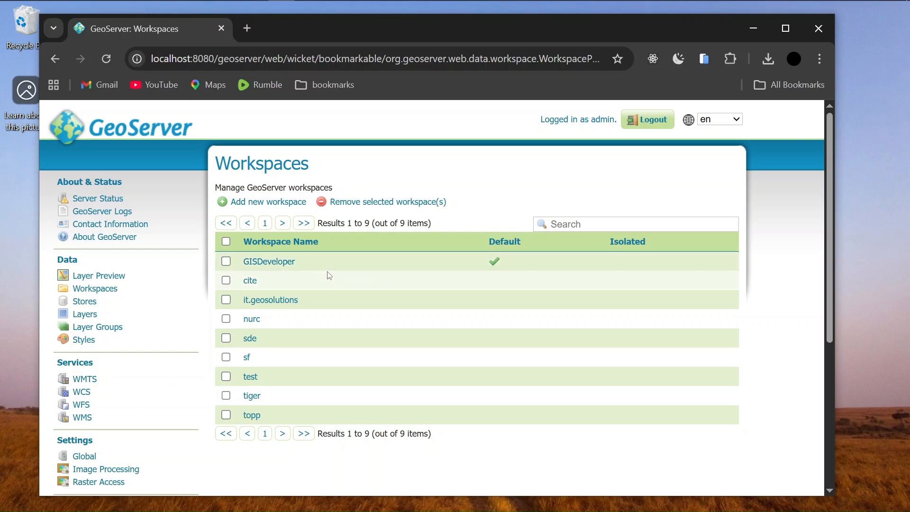
Go to the Stores list and begin adding a new store
click(79, 302)
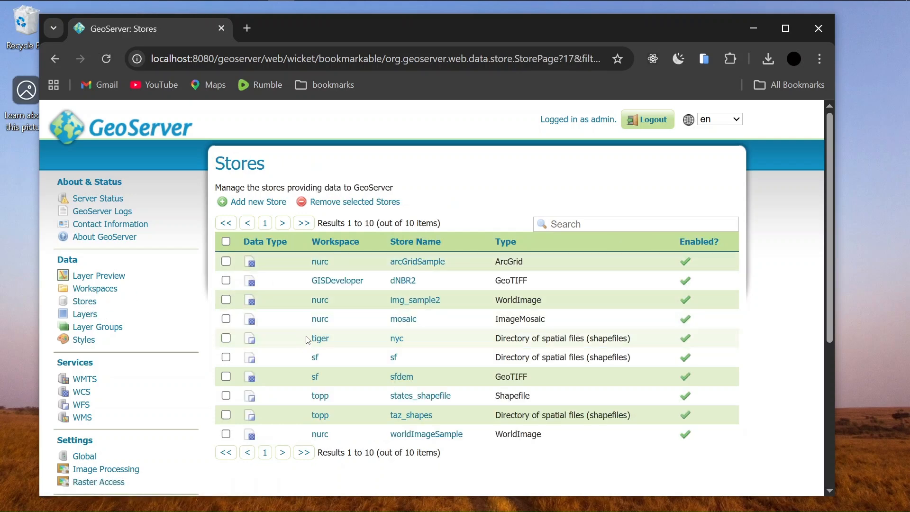
scroll(362, 311, down, 5)
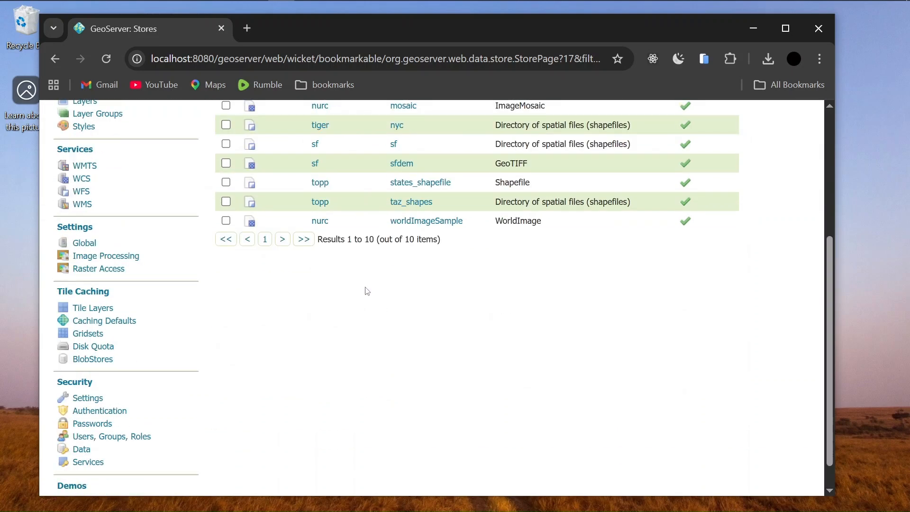
scroll(366, 290, up, 5)
click(246, 206)
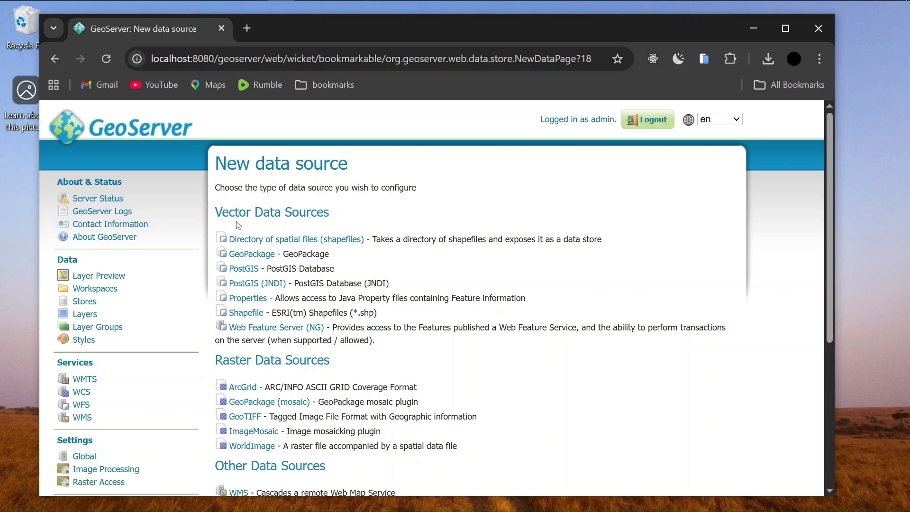
Review the Vector and Raster Data Sources groups and choose GeoTIFF
drag(215, 219, 331, 216)
click(345, 217)
scroll(402, 272, down, 3)
drag(215, 223, 373, 223)
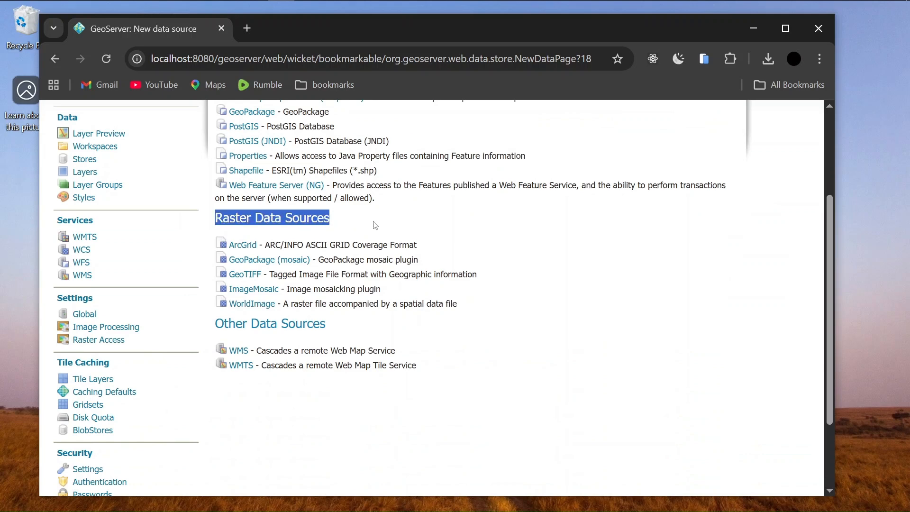
click(374, 222)
scroll(374, 236, up, 2)
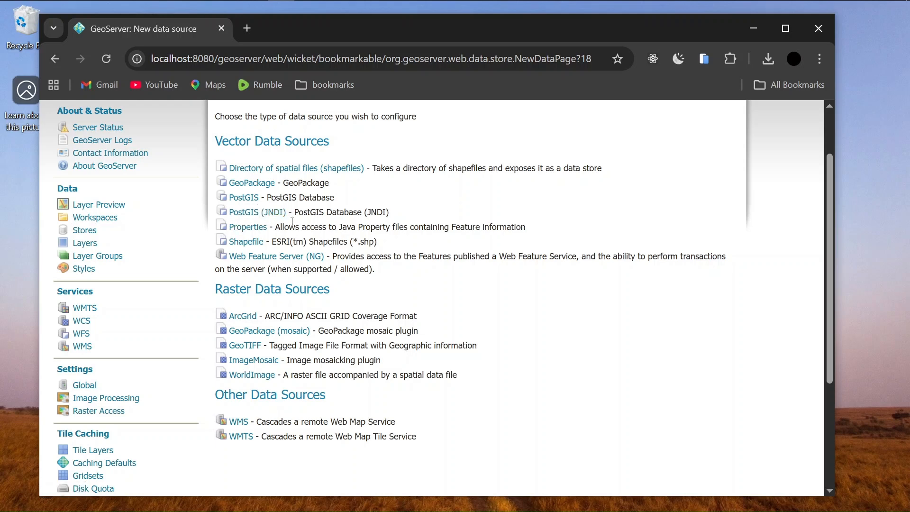
scroll(331, 243, down, 1)
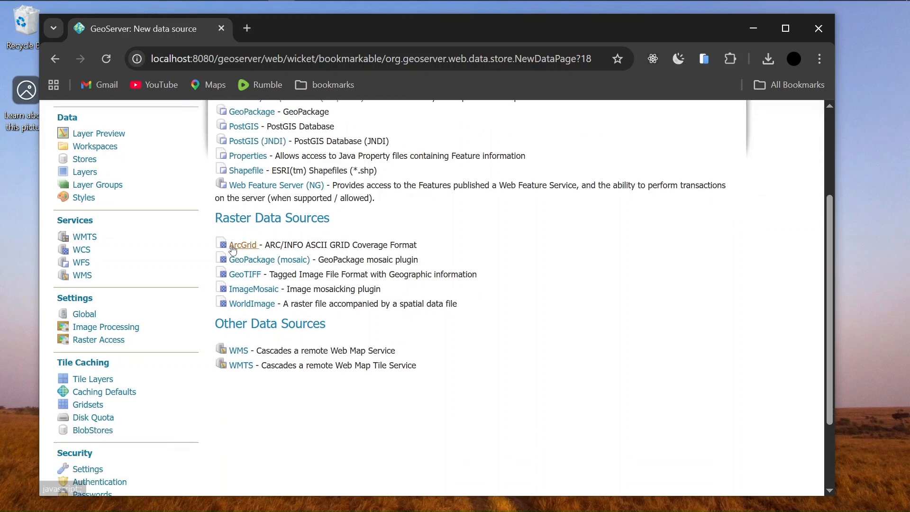
drag(216, 223, 342, 217)
click(228, 247)
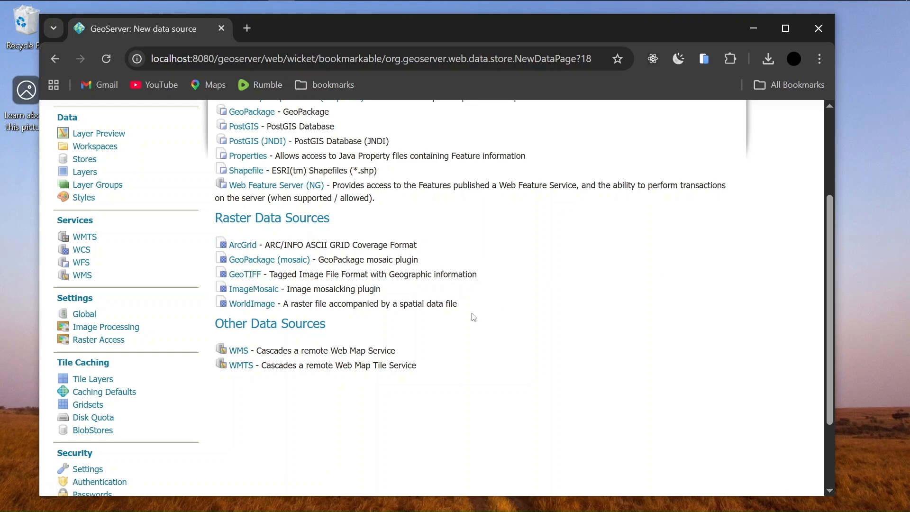
click(252, 277)
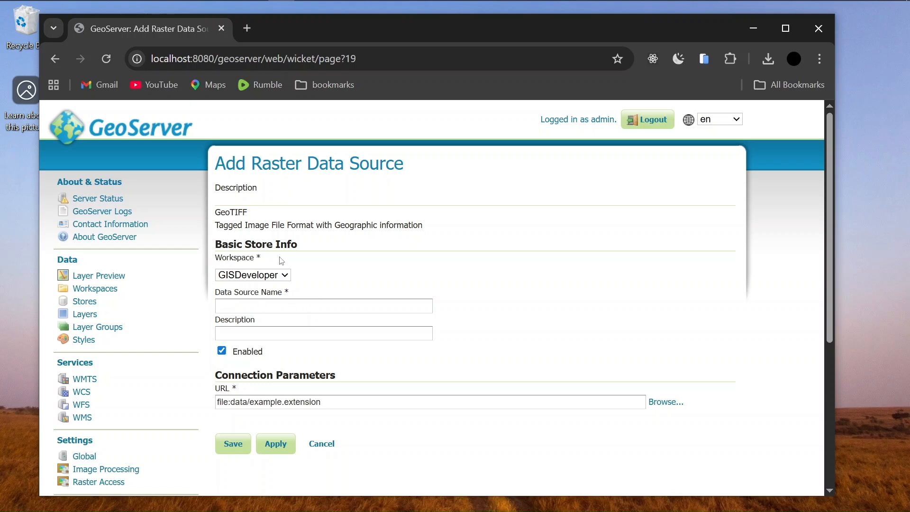
Keep workspace GISDeveloper, name the store classified_17_22, describe it 'raster classified image'
drag(279, 256, 235, 259)
click(355, 269)
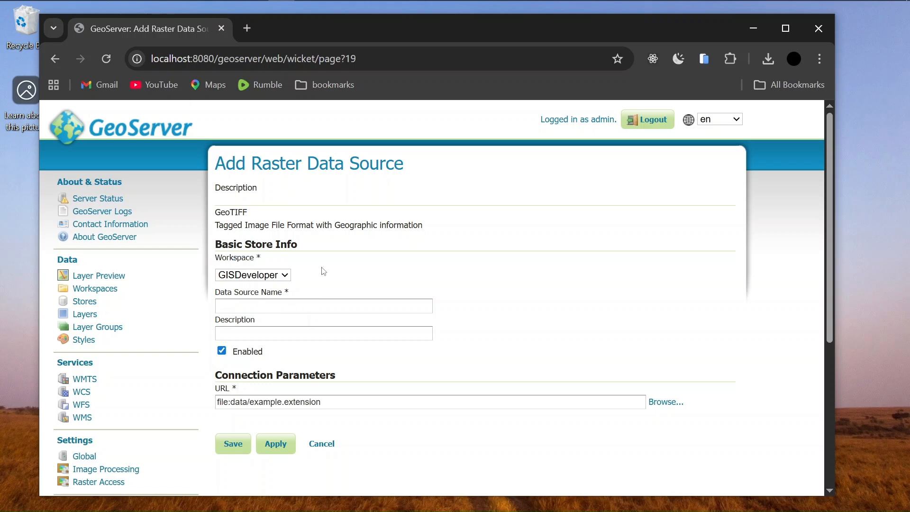
click(286, 276)
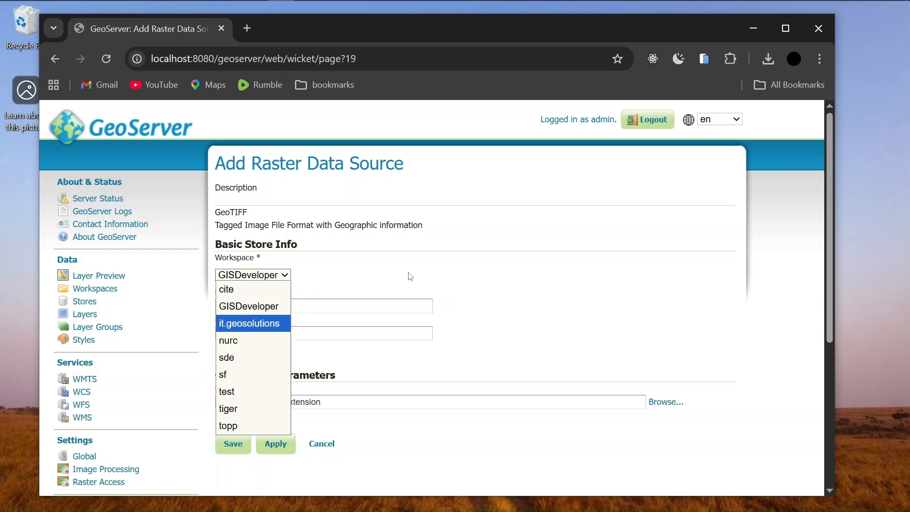
click(391, 277)
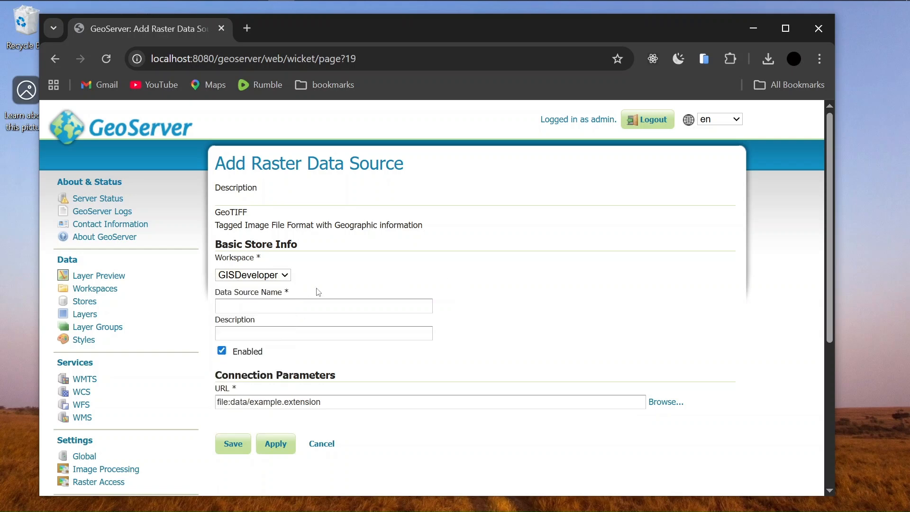
click(277, 310)
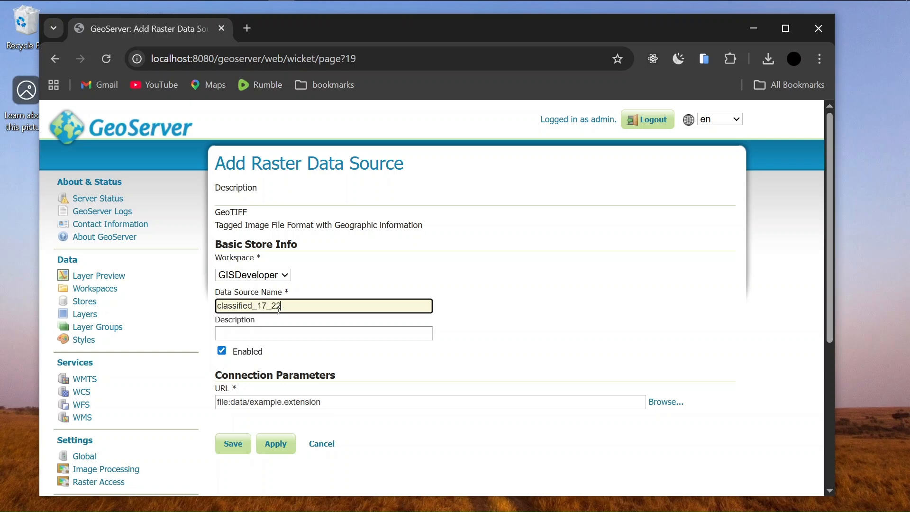
click(264, 334)
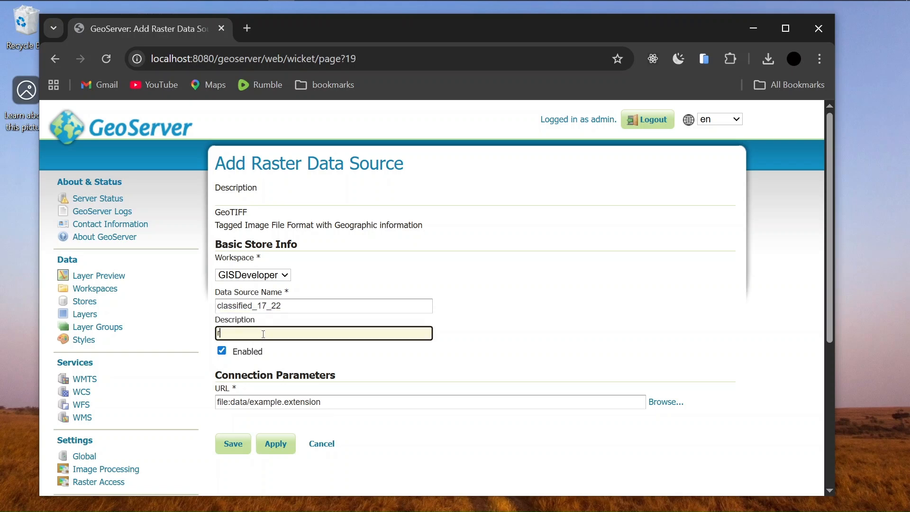
text(raster cla)
key(BackSpace)
text(assified image)
Open the file browser for the store's URL field
scroll(521, 336, down, 2)
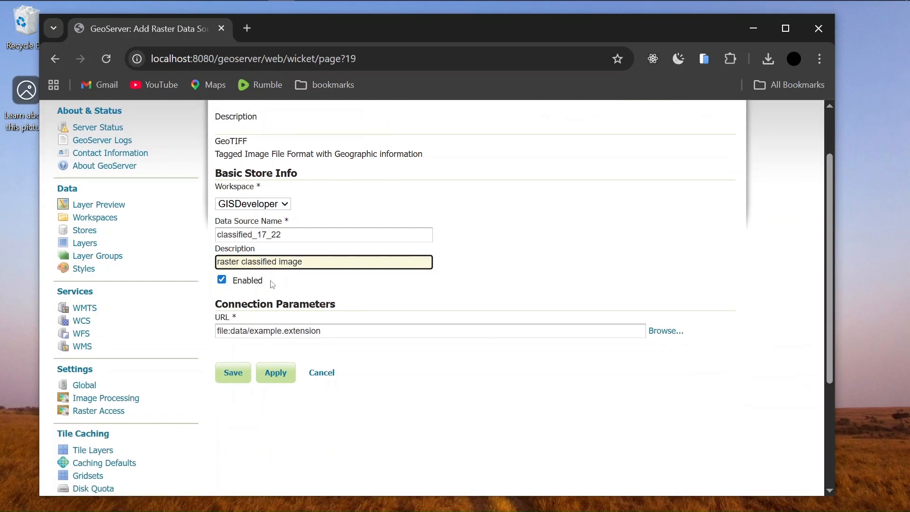
drag(338, 331, 217, 331)
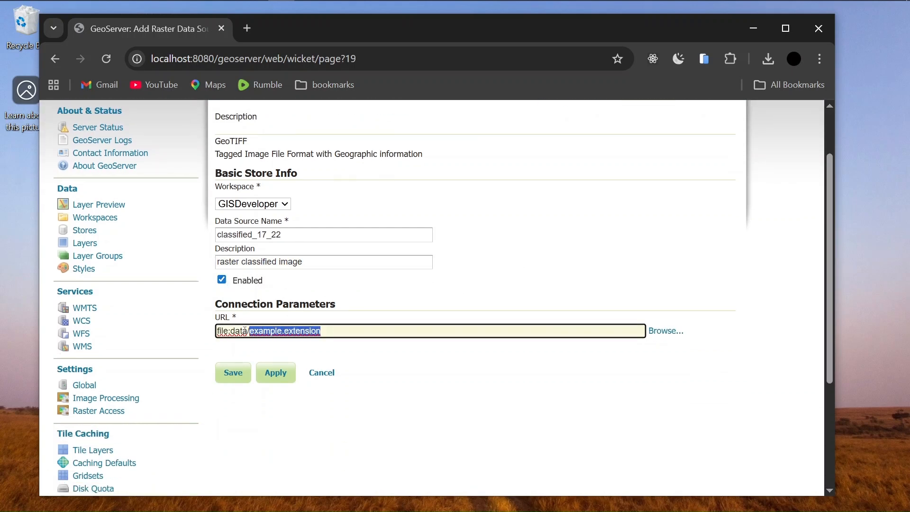
click(335, 349)
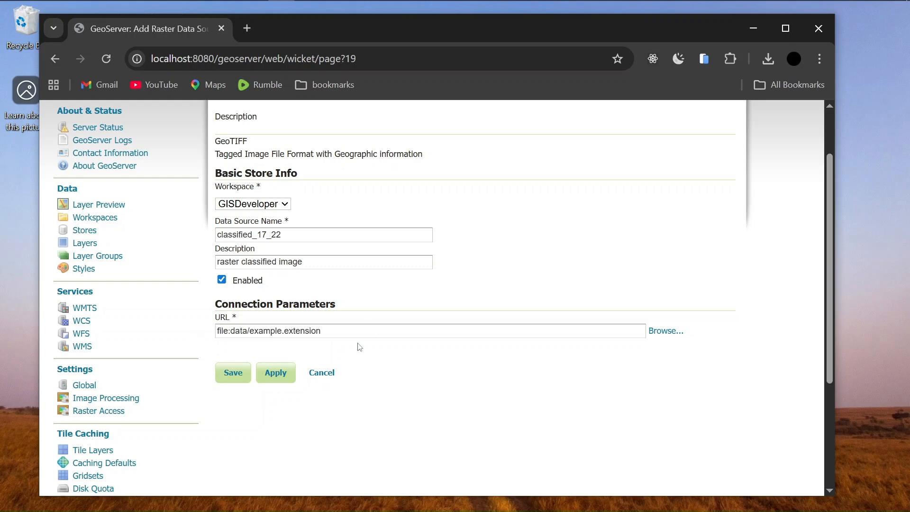
click(664, 333)
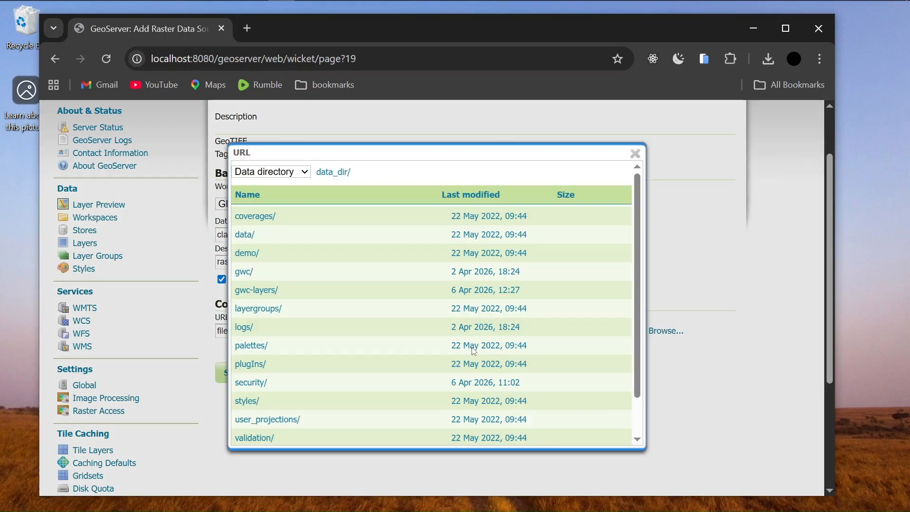
Point the classified_17_22 store at C:\LULC\classified_17_22.tif, then apply and save it
click(307, 178)
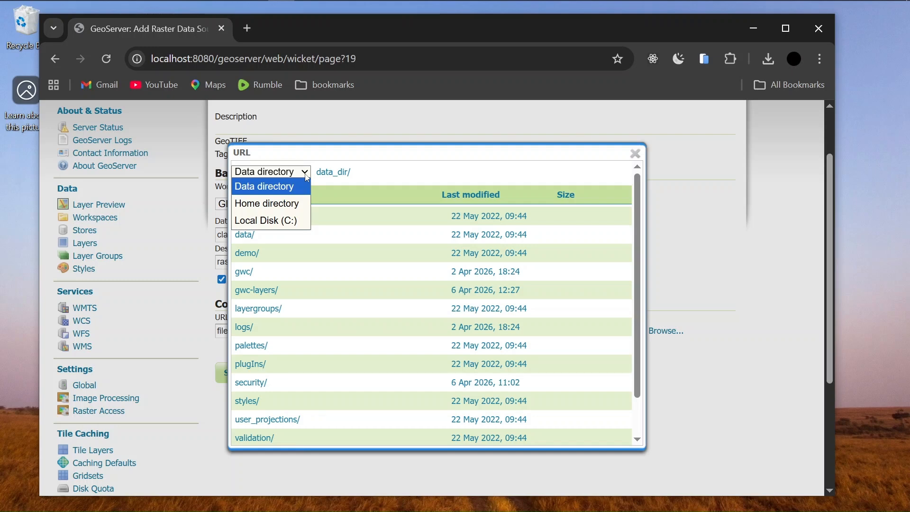
click(280, 222)
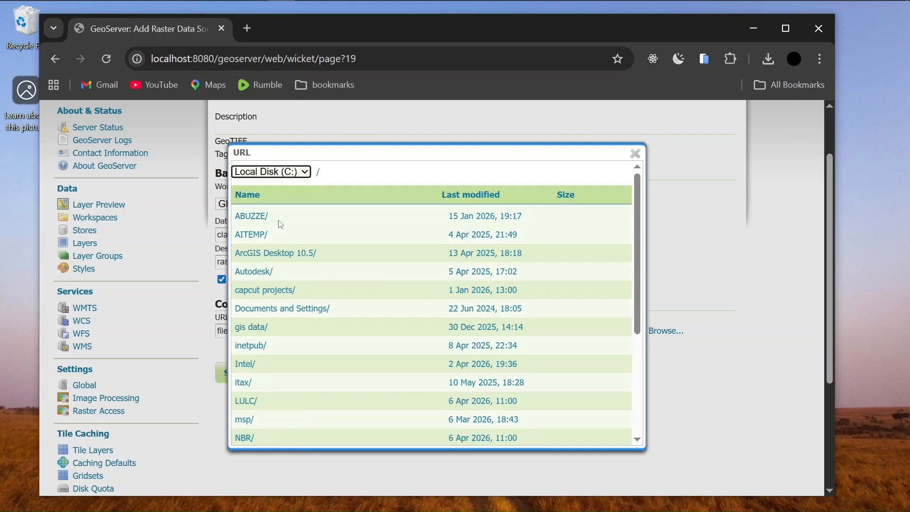
click(246, 400)
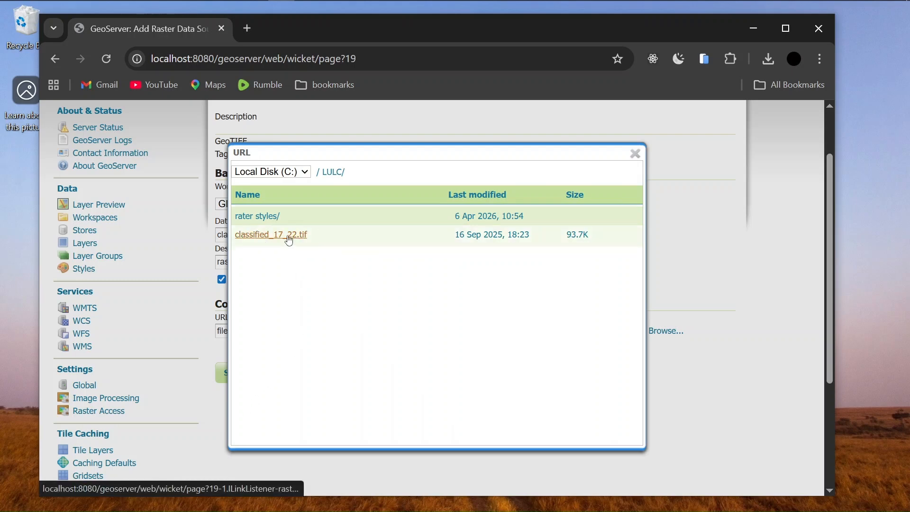
click(274, 241)
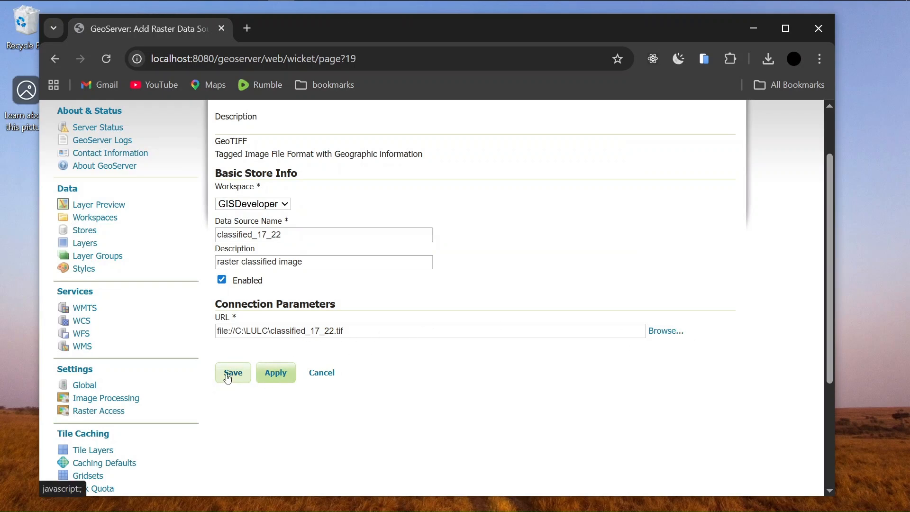
click(279, 377)
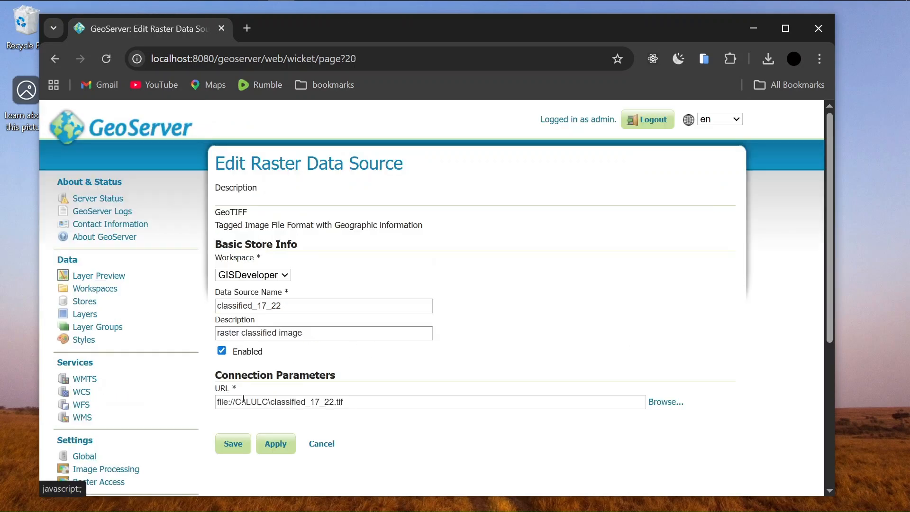
click(233, 445)
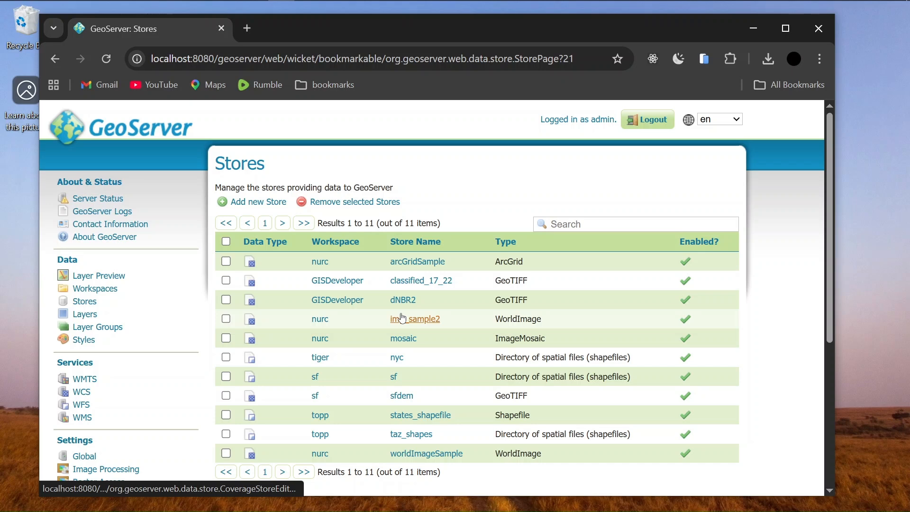
Go to the Layers list, reload it, and start adding a new layer
click(87, 314)
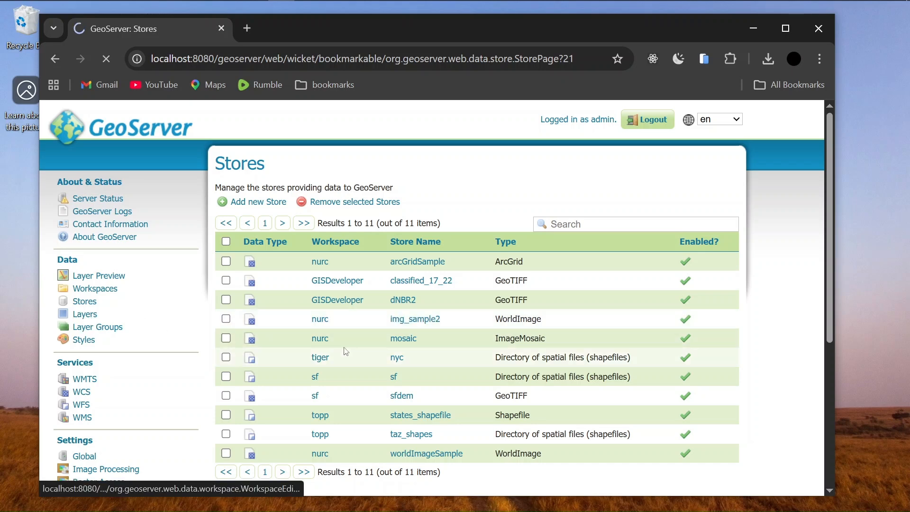
scroll(461, 345, down, 6)
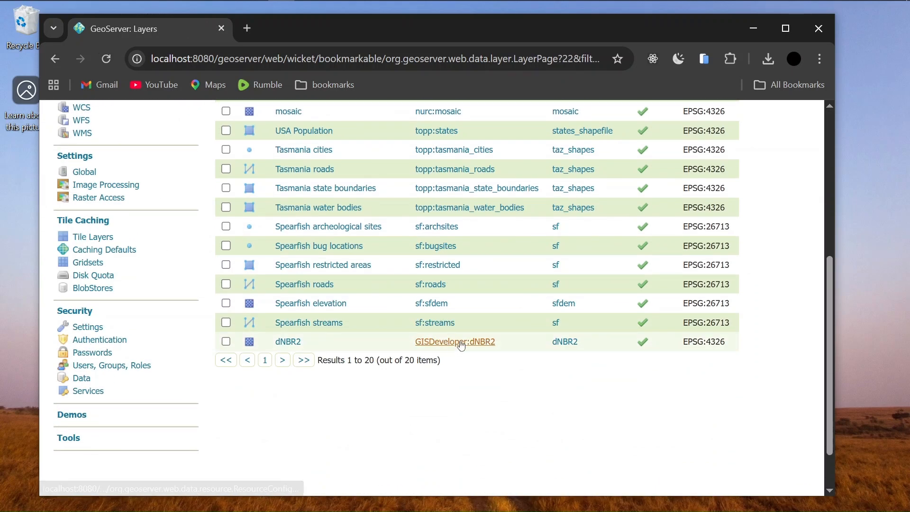
scroll(460, 345, up, 6)
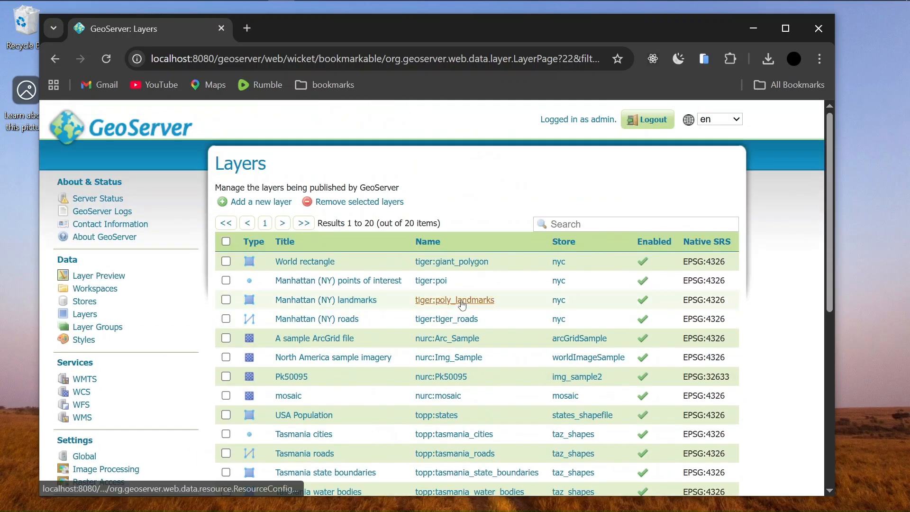
scroll(462, 305, down, 6)
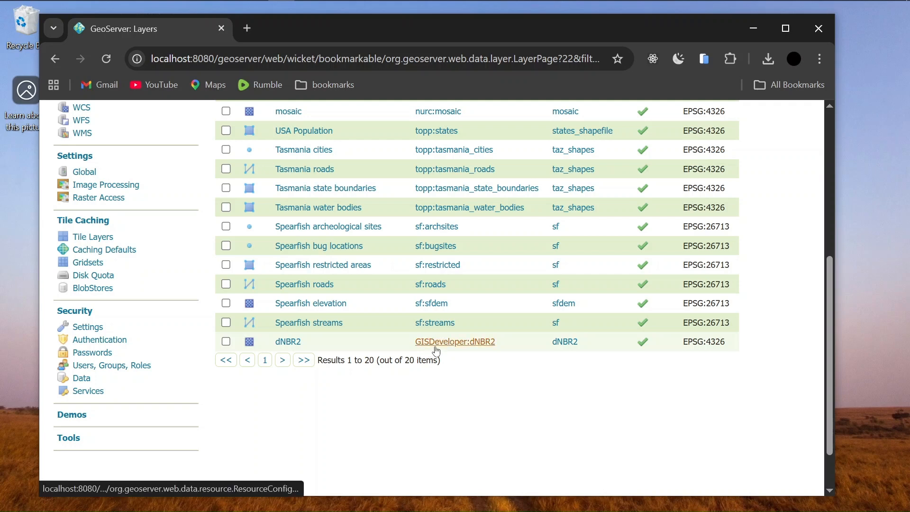
scroll(82, 207, up, 3)
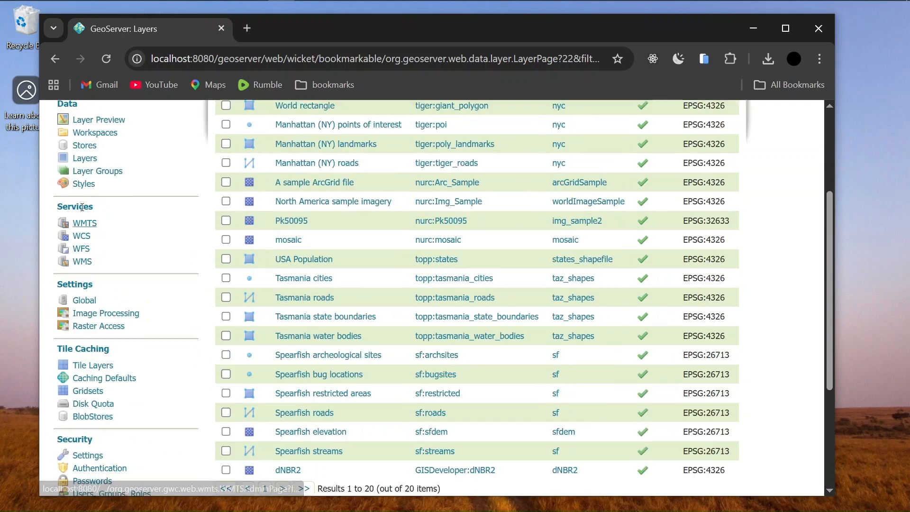
scroll(98, 268, up, 3)
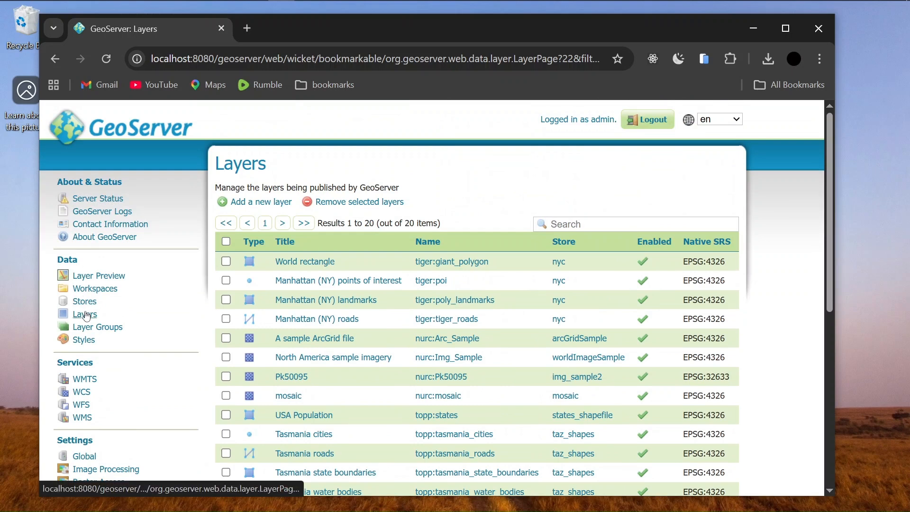
click(85, 315)
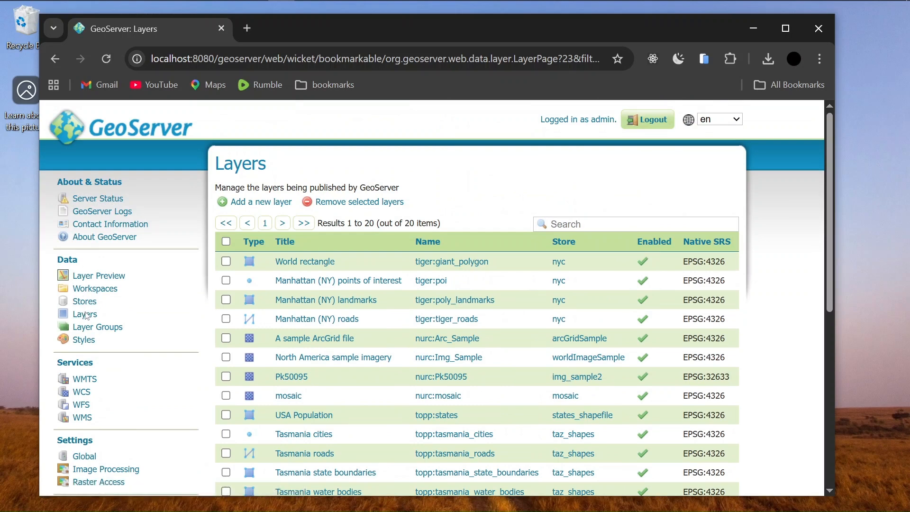
click(257, 205)
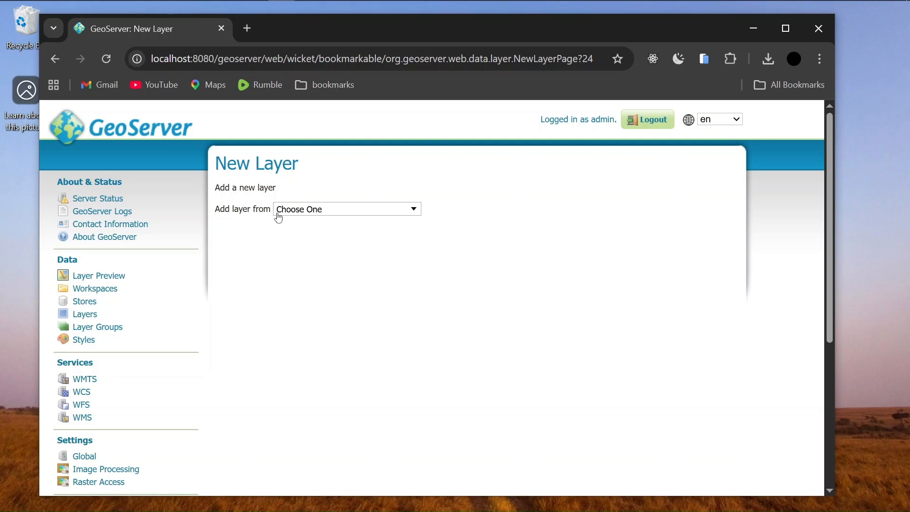
Pick GISDeveloper:classified_17_22 as the store to add the new layer from
click(322, 218)
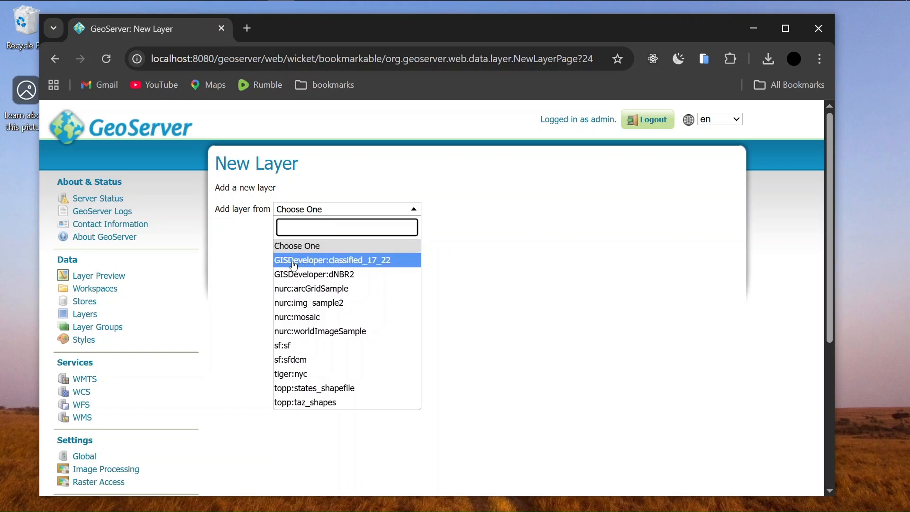
click(331, 260)
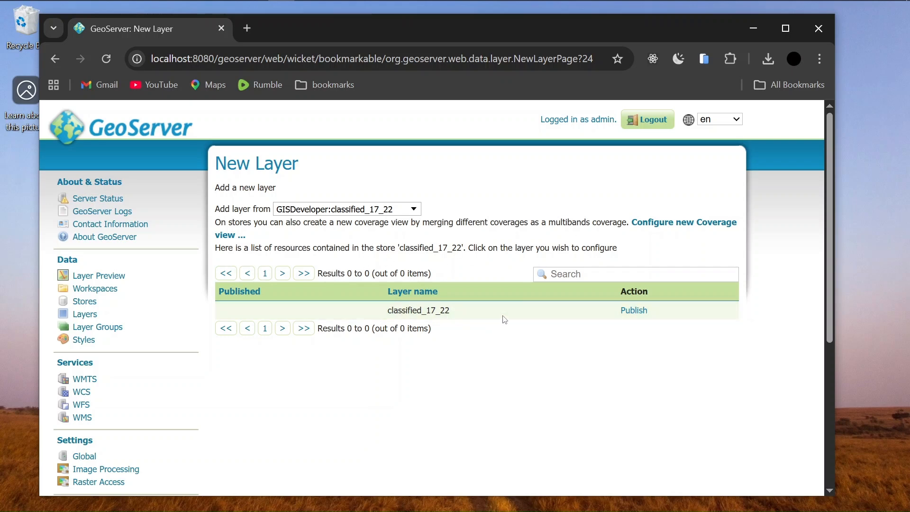
drag(622, 311, 651, 306)
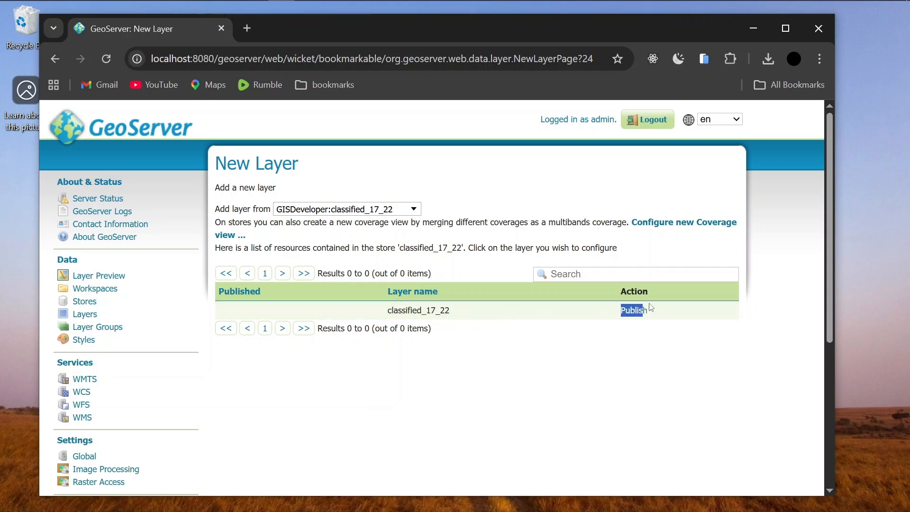
click(565, 345)
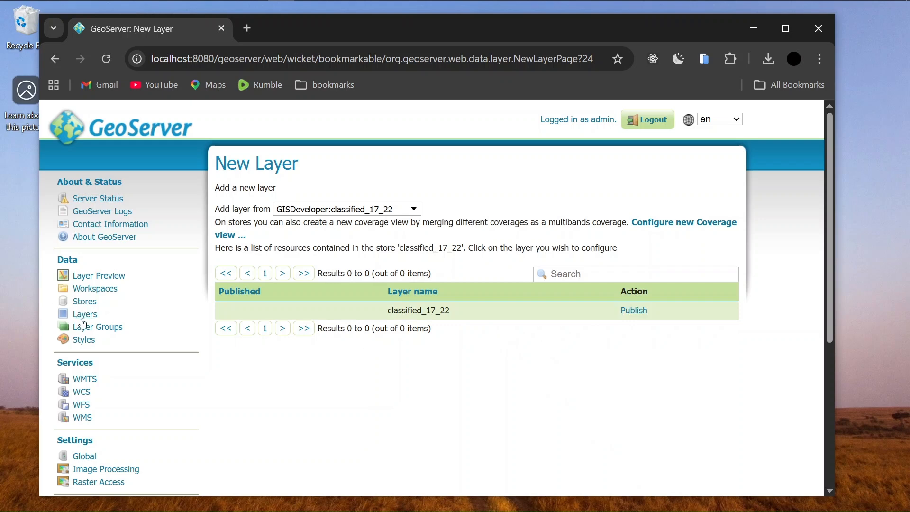
Publish the classified_17_22 raster and review its EPSG:32637 data settings before opening Publishing
click(637, 312)
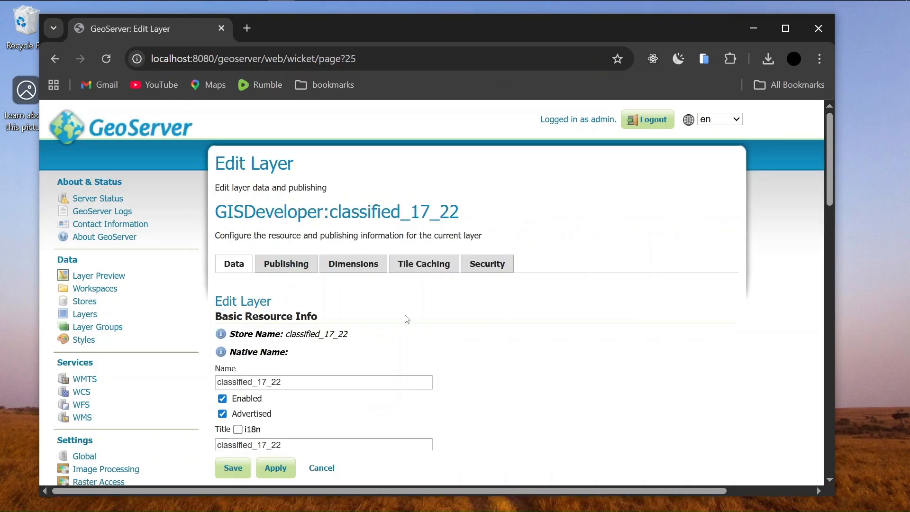
scroll(536, 315, down, 3)
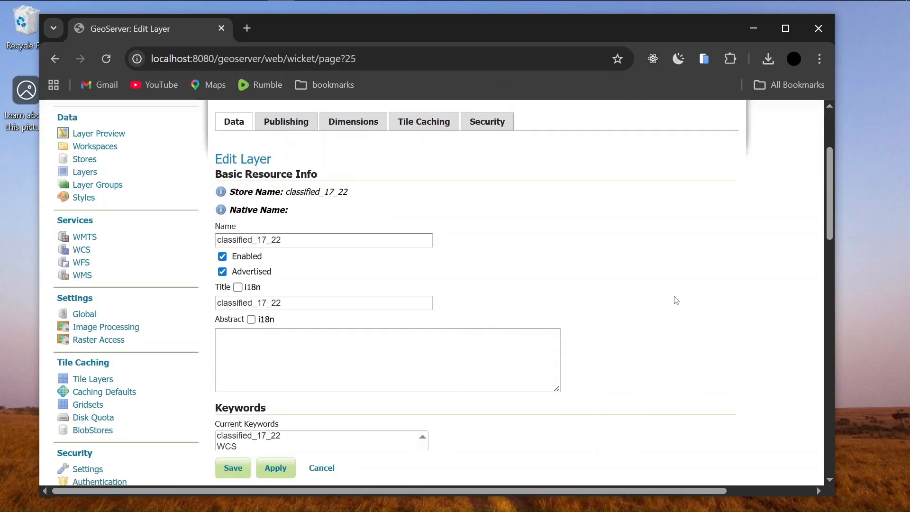
scroll(663, 301, down, 5)
scroll(659, 299, up, 6)
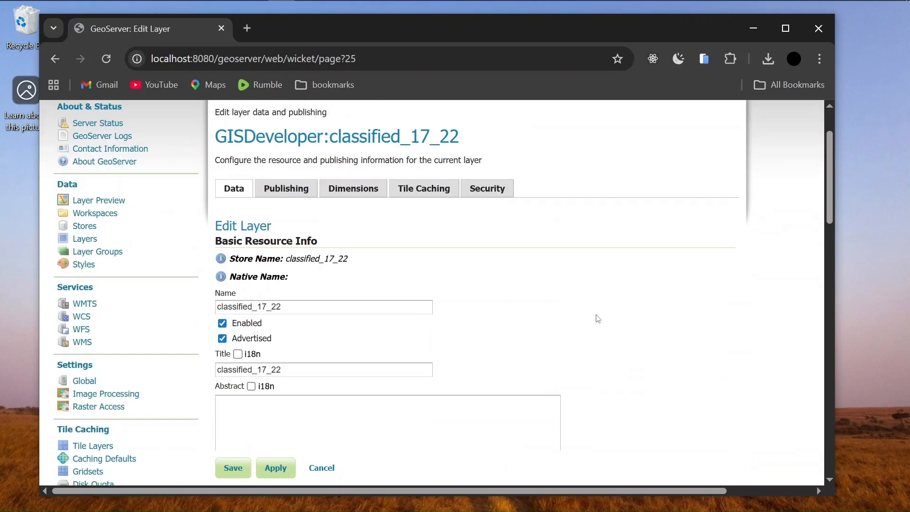
scroll(616, 317, down, 10)
scroll(741, 342, down, 6)
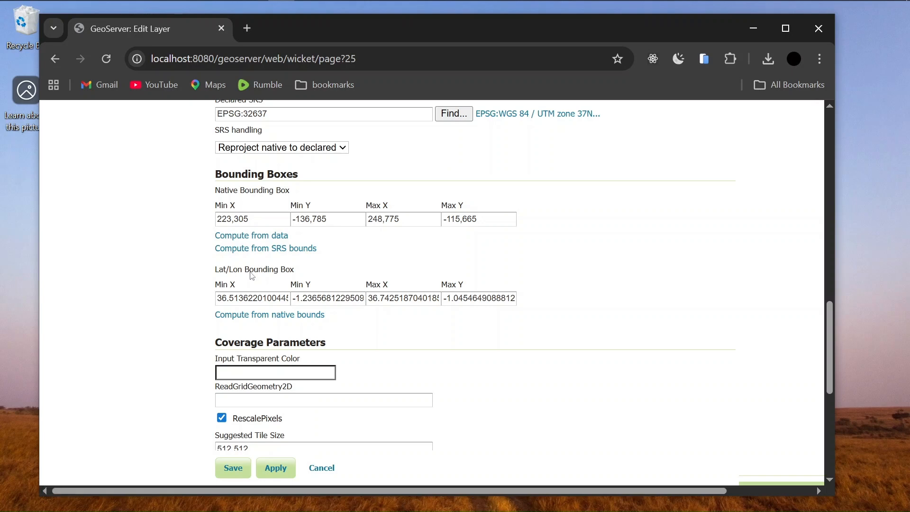
scroll(251, 273, down, 2)
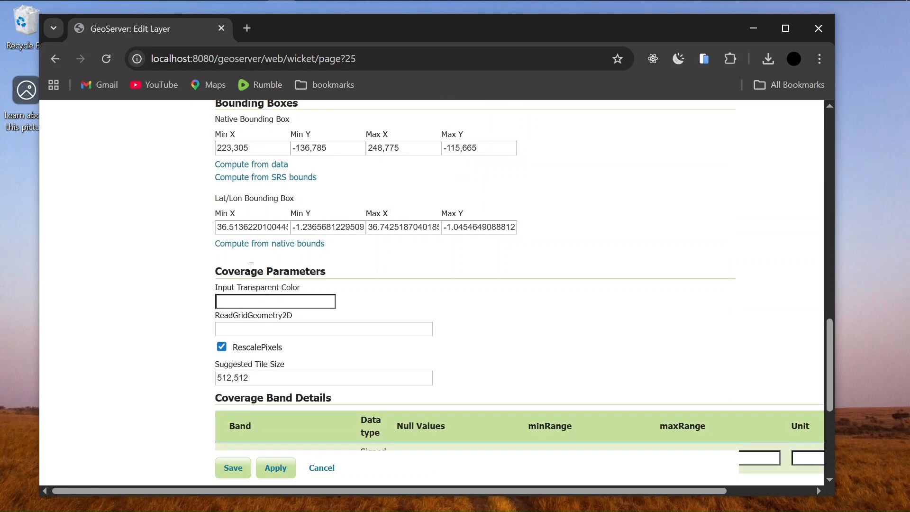
scroll(338, 285, down, 3)
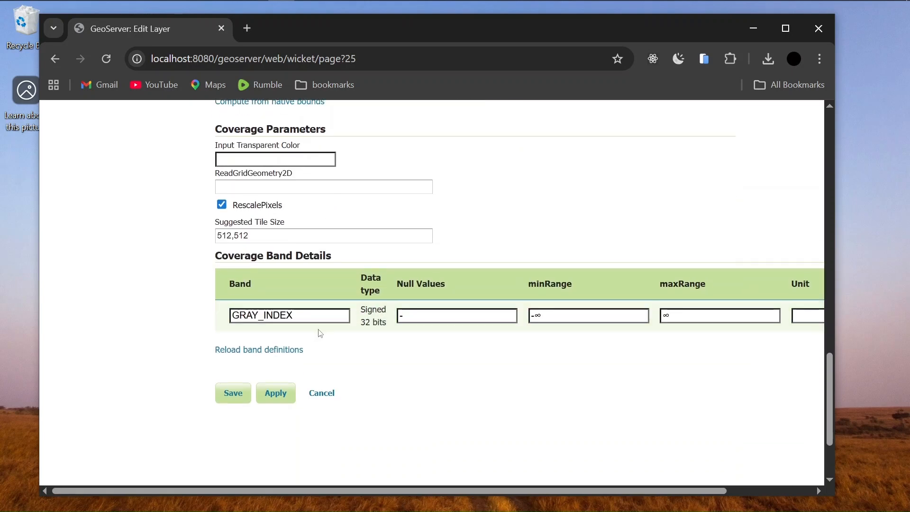
scroll(445, 316, up, 2)
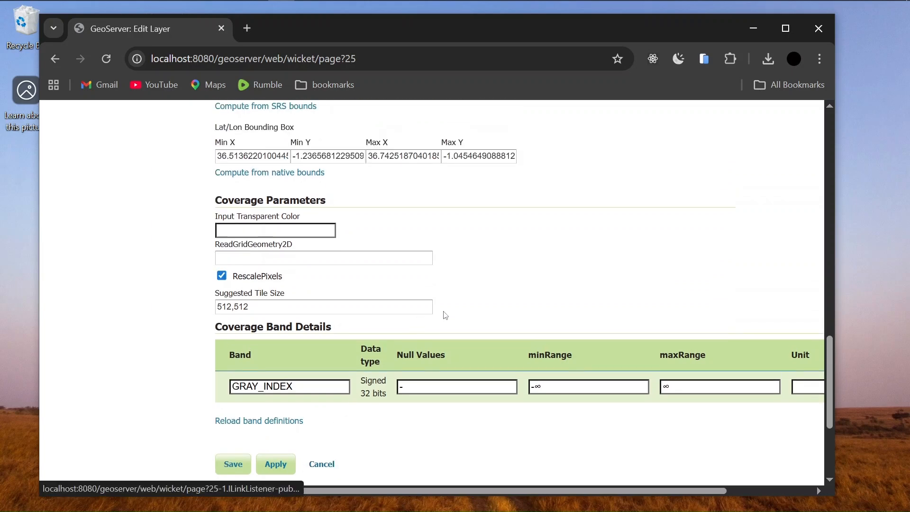
scroll(445, 315, up, 3)
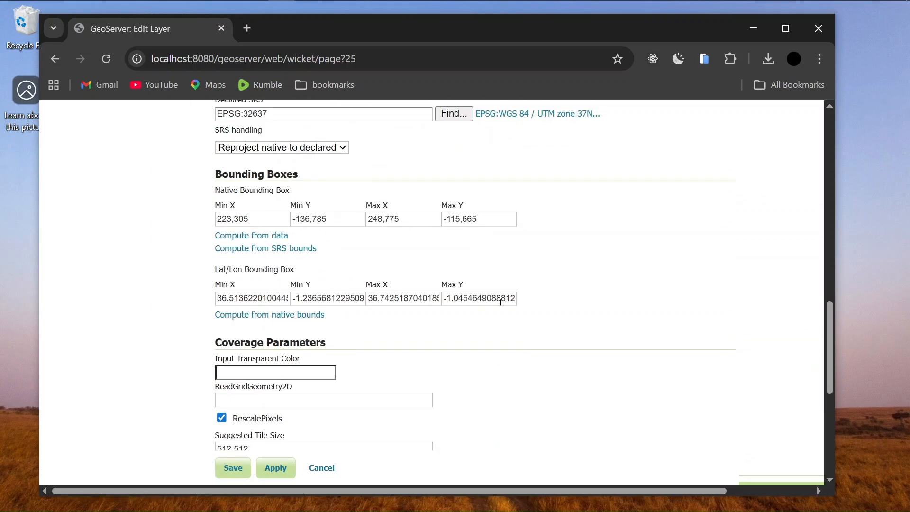
scroll(564, 312, up, 6)
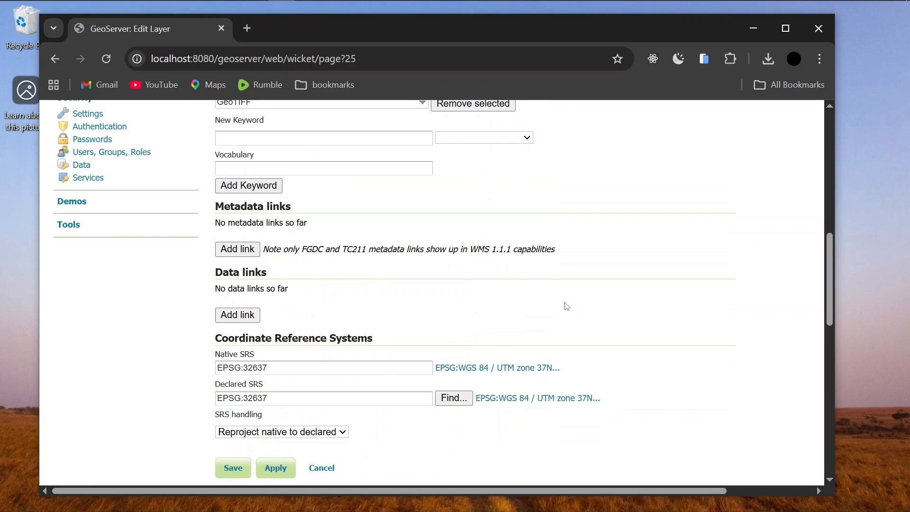
scroll(568, 306, up, 9)
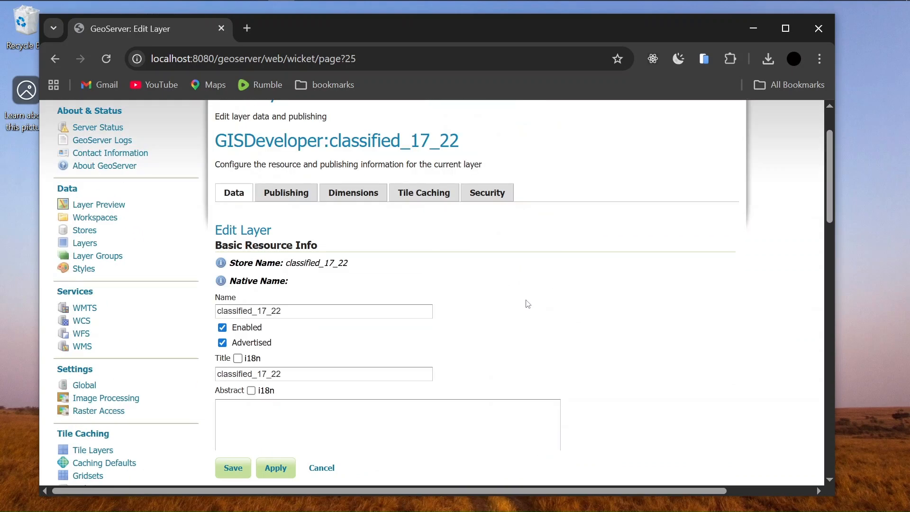
scroll(528, 304, up, 2)
click(292, 264)
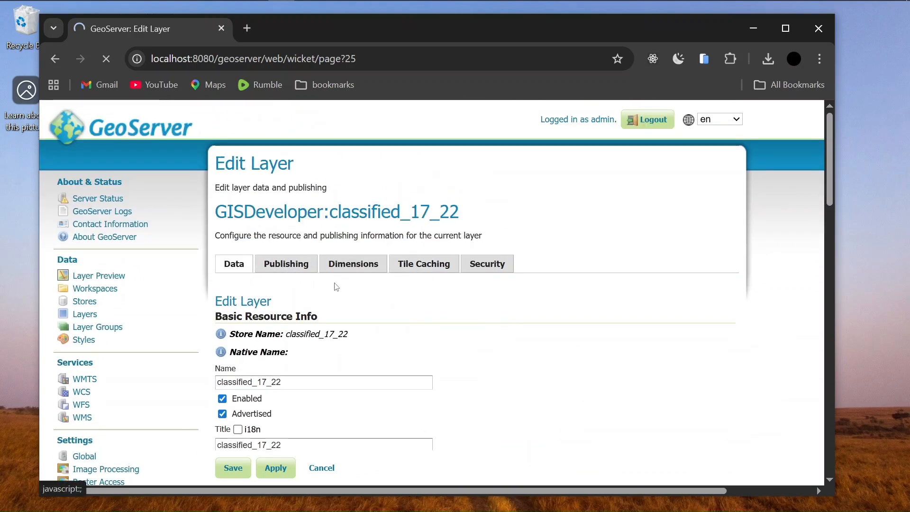
Review the WMS settings, then save the classified_17_22 layer from its Data settings
scroll(469, 355, down, 3)
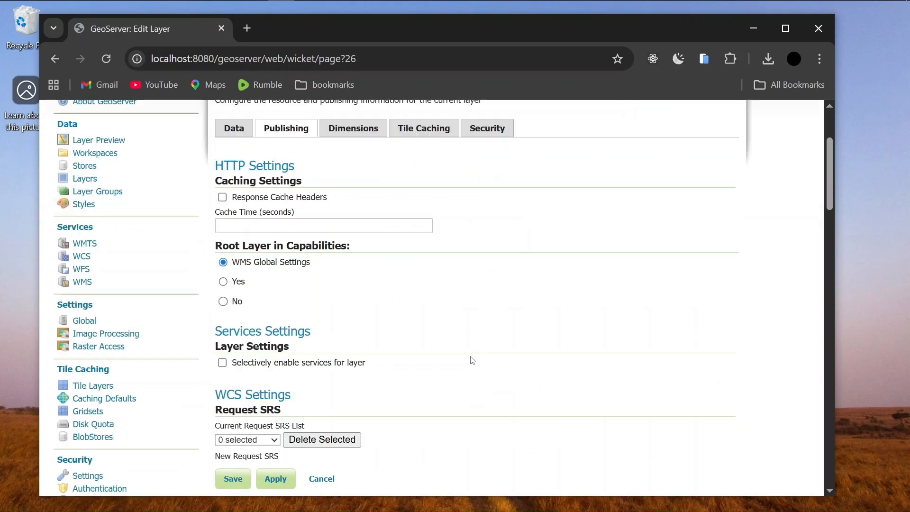
scroll(473, 360, down, 2)
scroll(380, 365, down, 10)
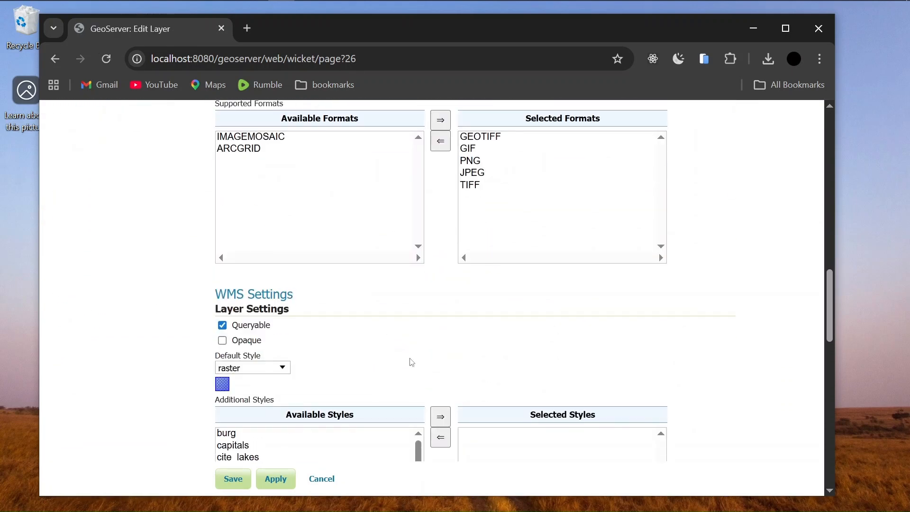
scroll(664, 360, down, 4)
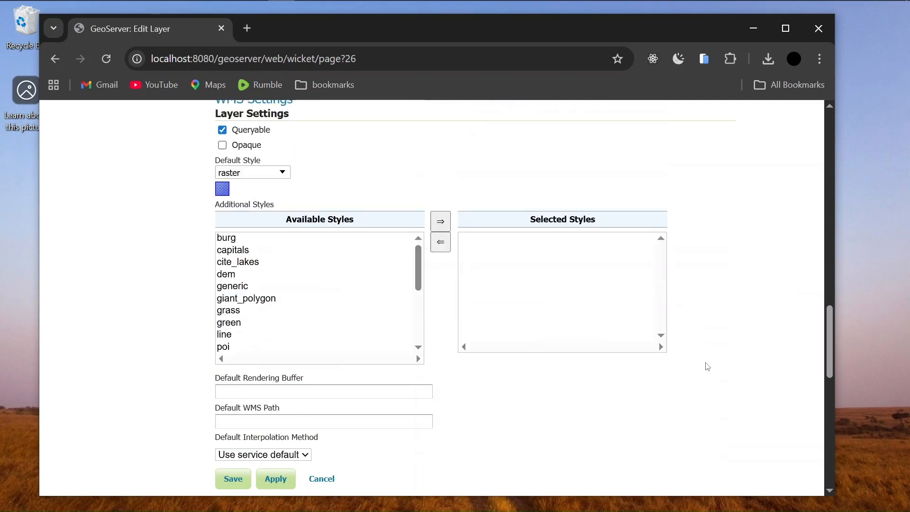
scroll(705, 366, up, 15)
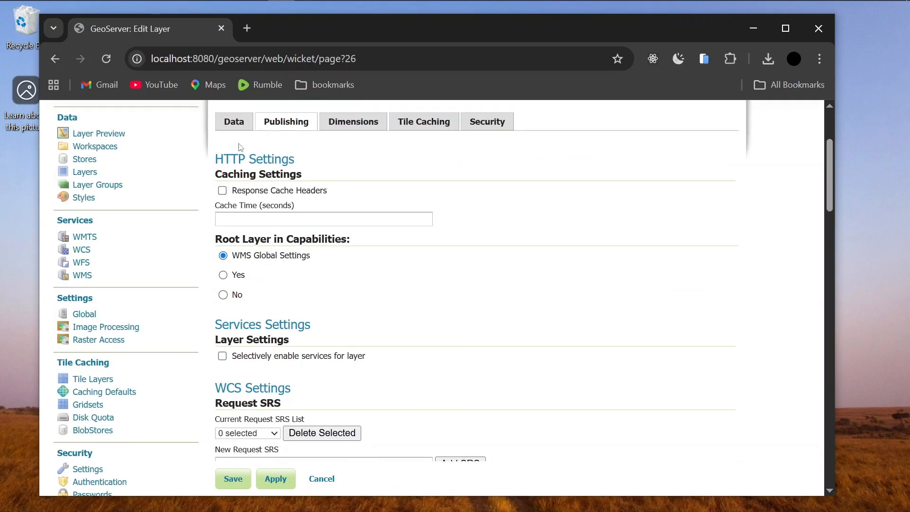
click(237, 124)
scroll(361, 331, down, 20)
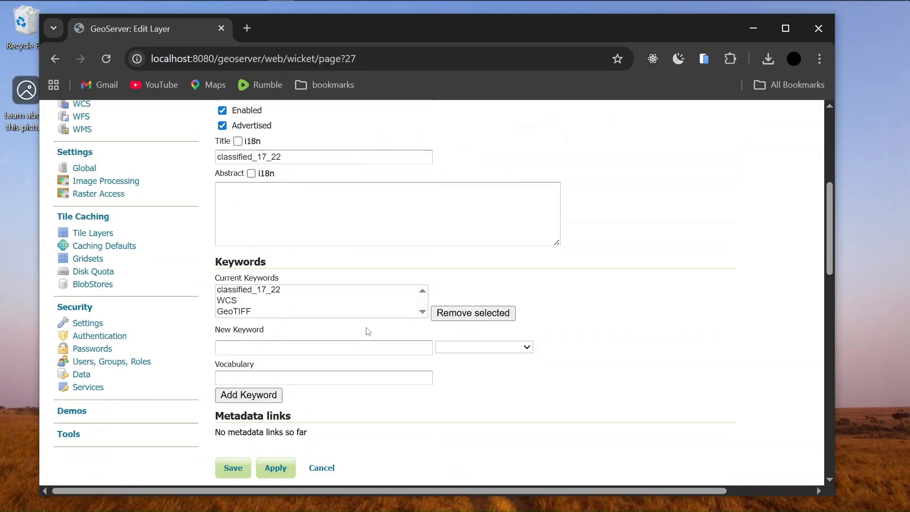
click(239, 284)
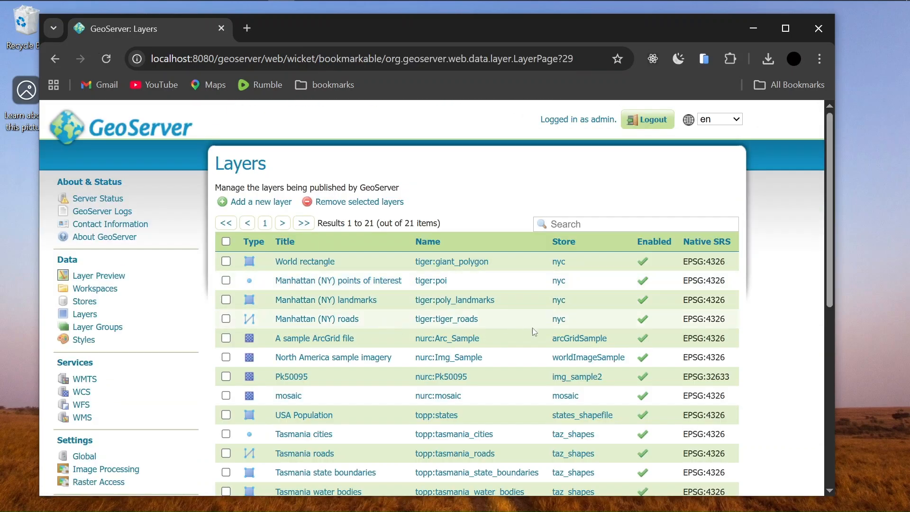
click(85, 314)
scroll(438, 358, down, 1)
scroll(438, 358, down, 5)
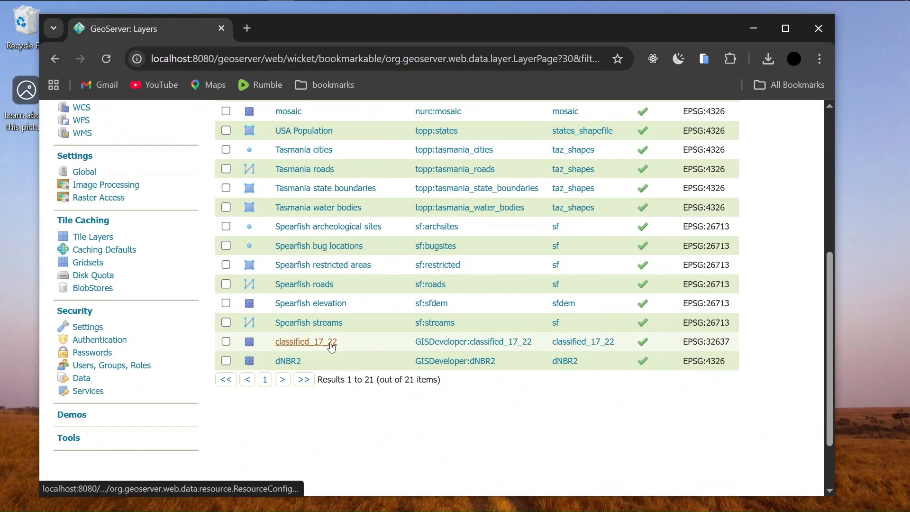
drag(413, 342, 465, 343)
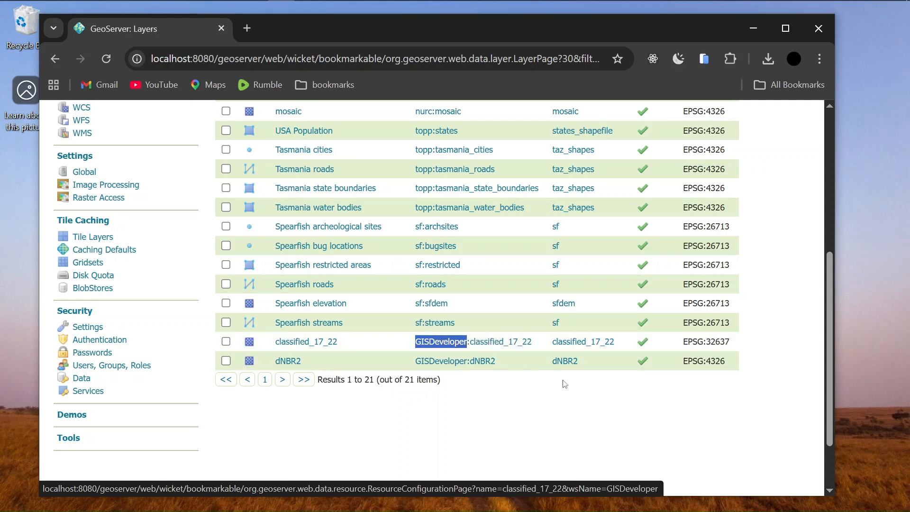
click(520, 382)
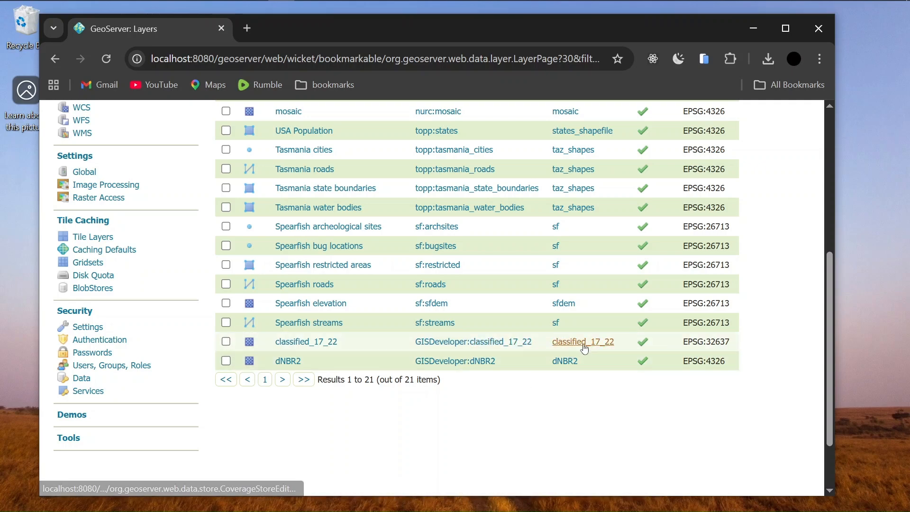
scroll(582, 342, up, 4)
scroll(581, 343, down, 4)
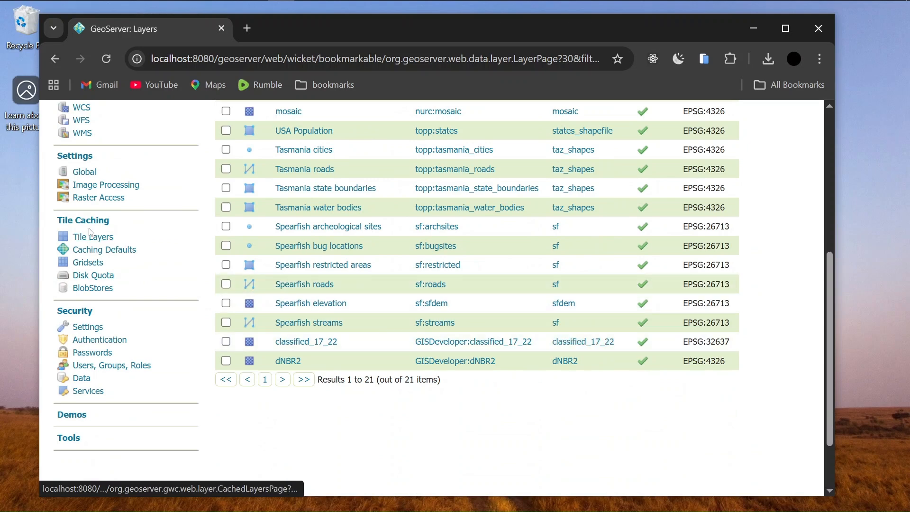
scroll(414, 312, up, 5)
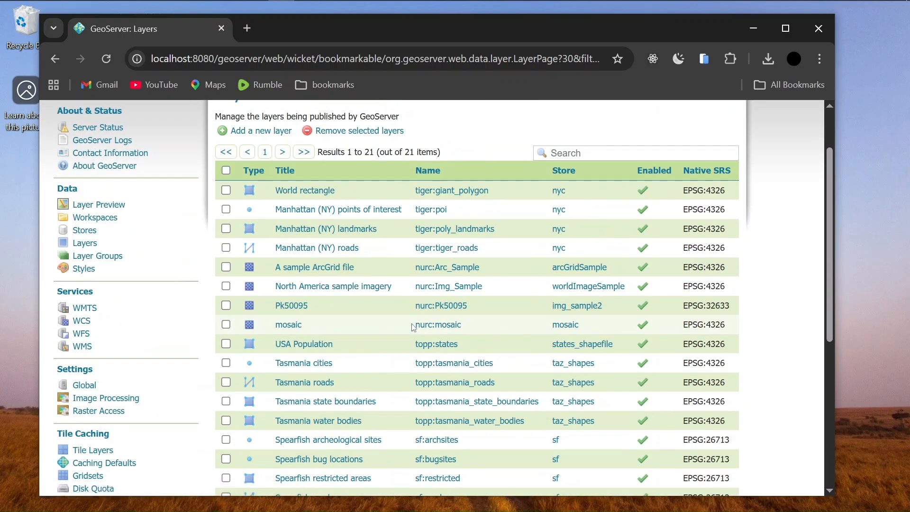
Open Layer Preview and find GISDeveloper:classified_17_22 in the list
click(102, 206)
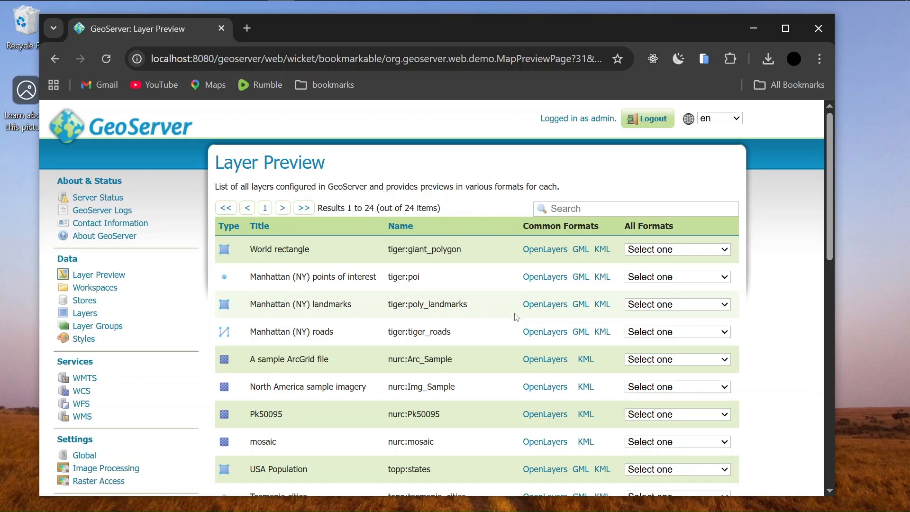
scroll(475, 331, down, 5)
scroll(475, 331, down, 5)
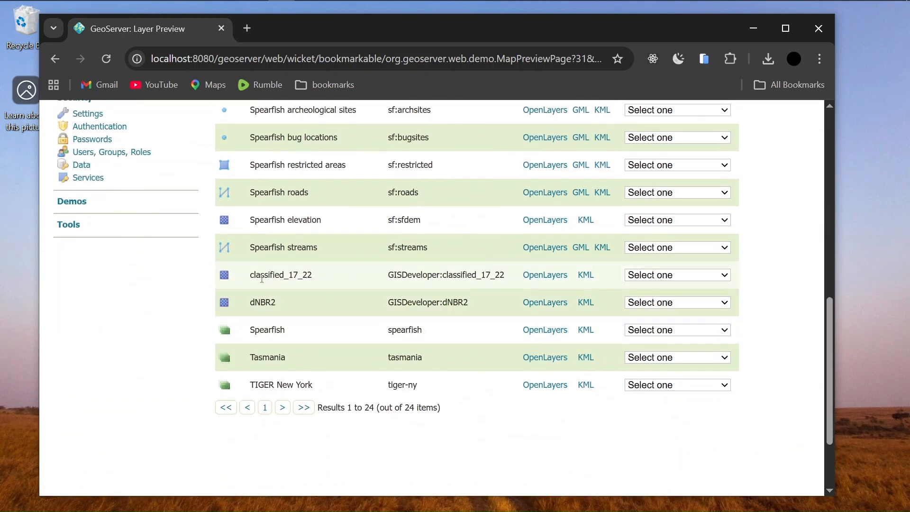
drag(238, 278, 523, 276)
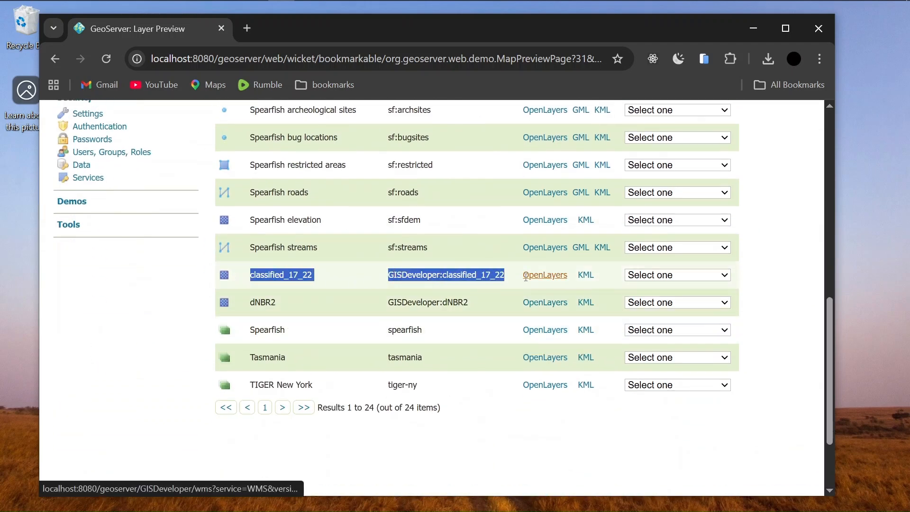
click(491, 289)
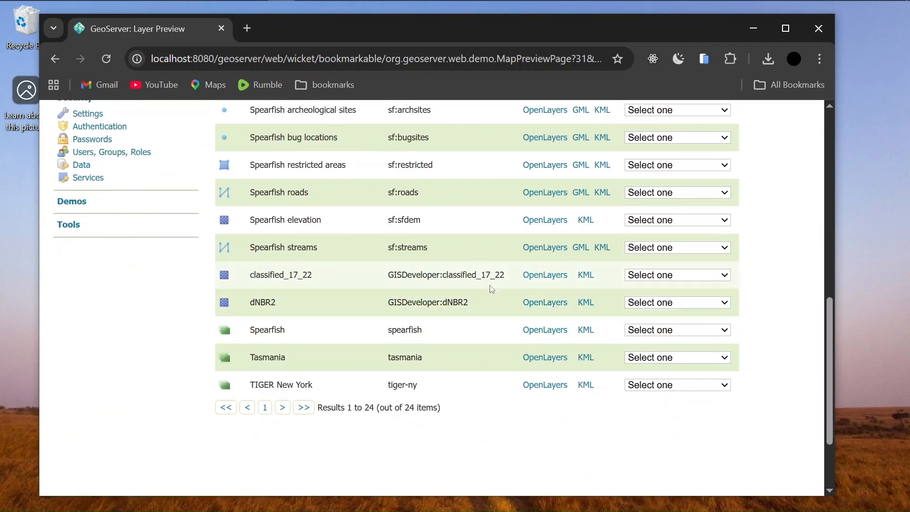
Preview classified_17_22 in OpenLayers and inspect the dark raster lacking class colours
click(544, 275)
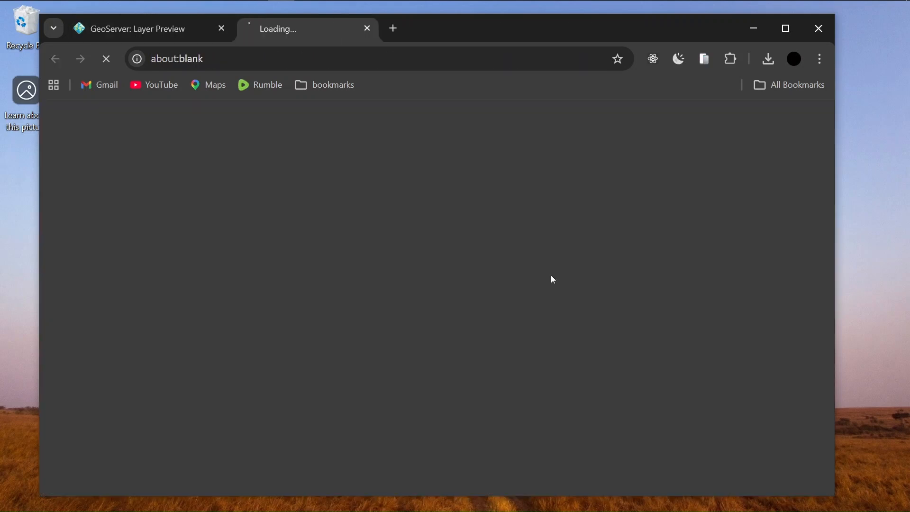
scroll(683, 271, down, 2)
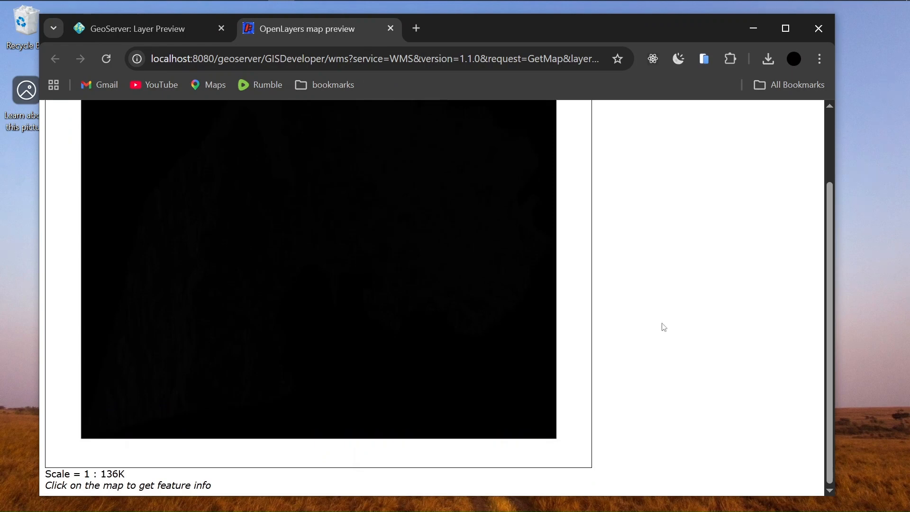
scroll(670, 320, up, 2)
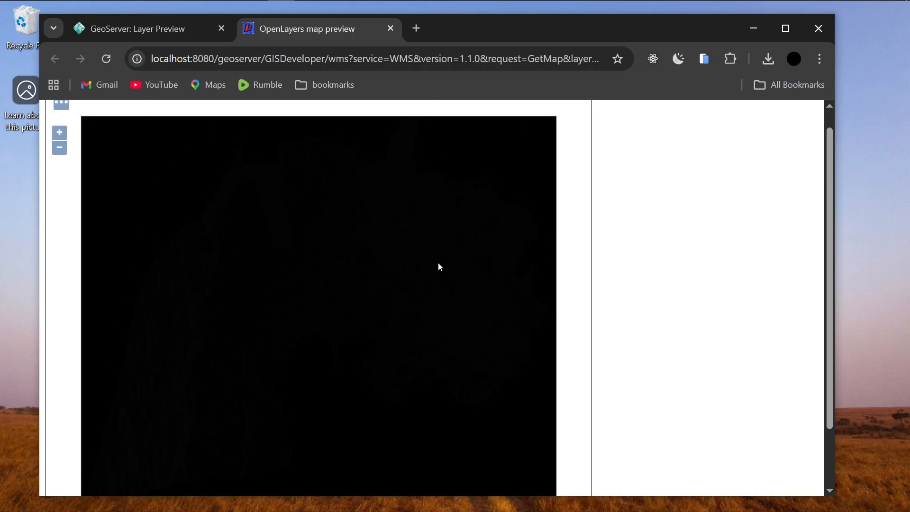
scroll(627, 231, down, 2)
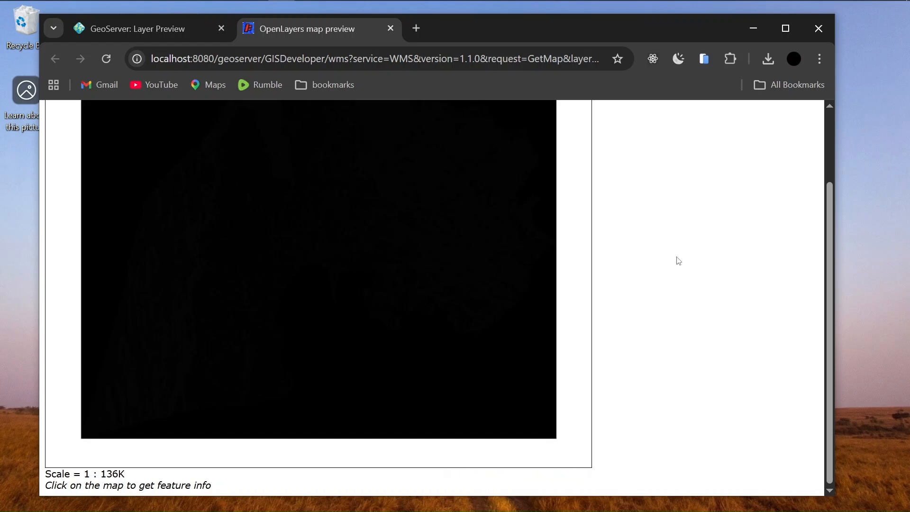
scroll(679, 261, up, 2)
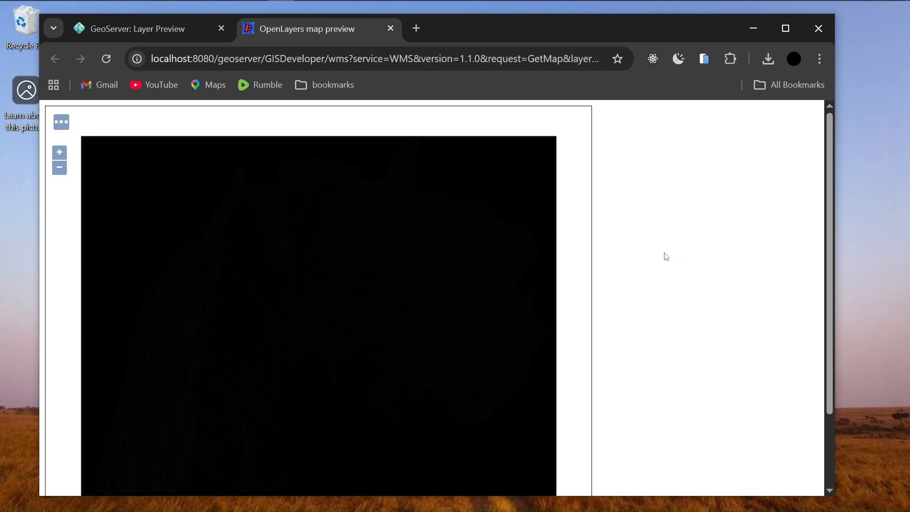
scroll(650, 258, down, 2)
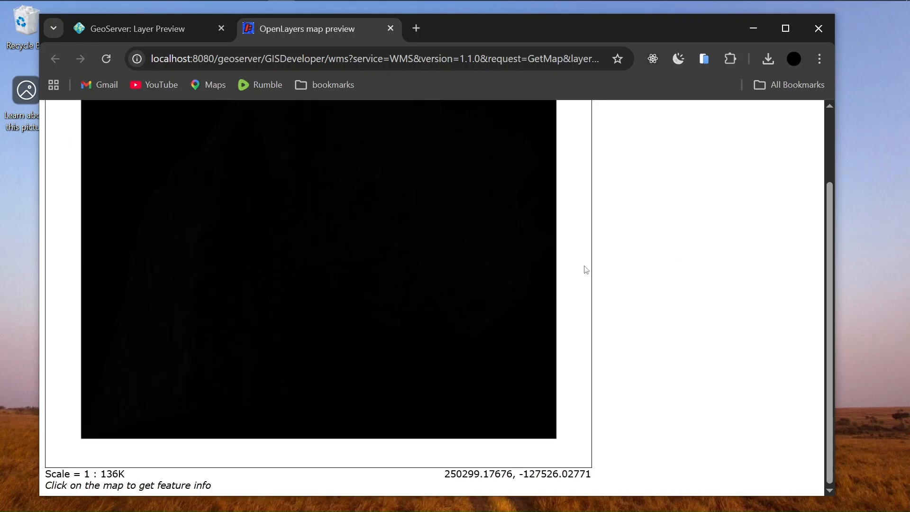
scroll(616, 263, up, 2)
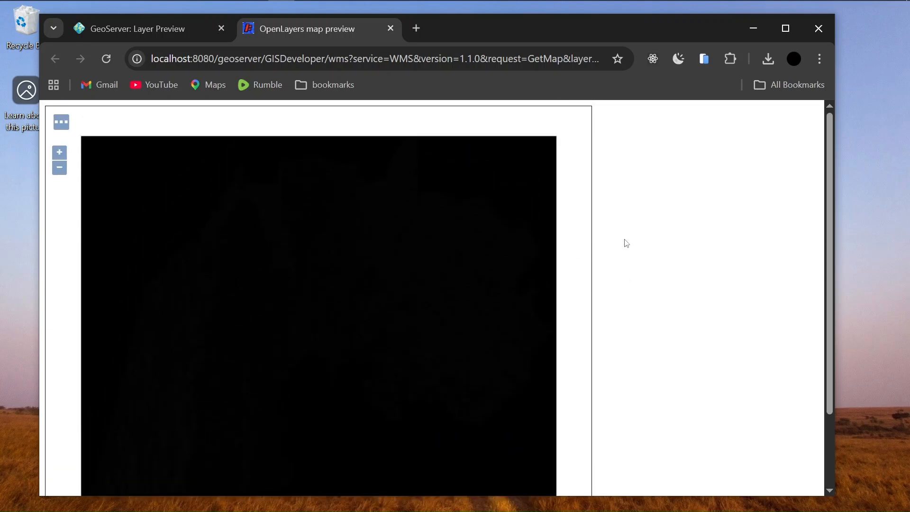
Switch back to QGIS, pan the classified_17_22 map slightly, and bring up the layer's context menu
mouse_move(331, 3)
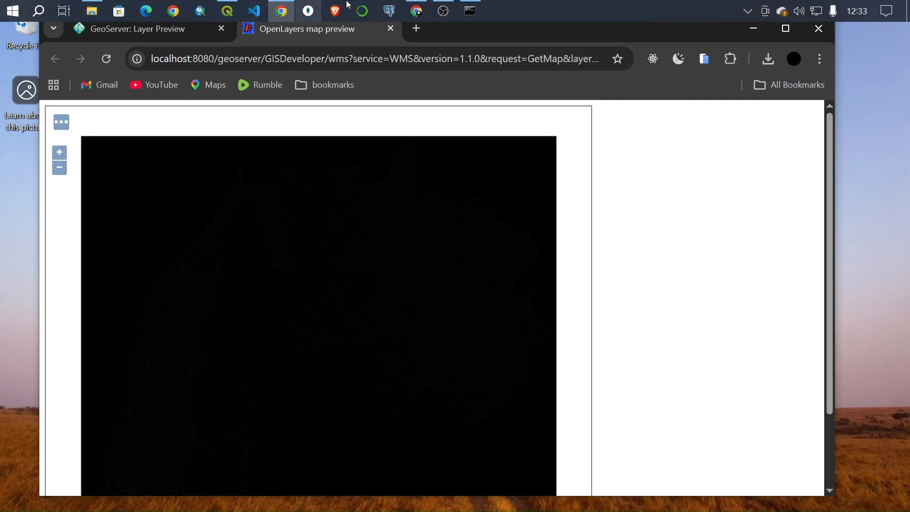
click(227, 6)
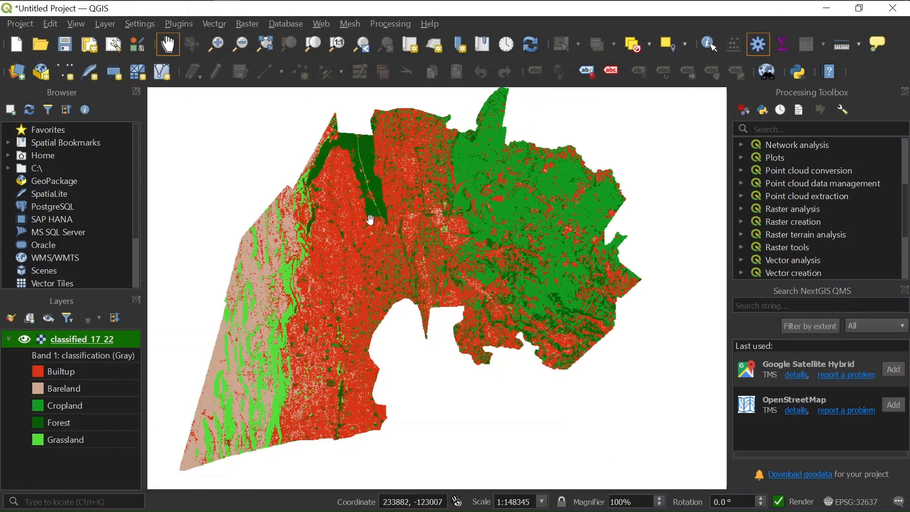
drag(369, 221, 378, 223)
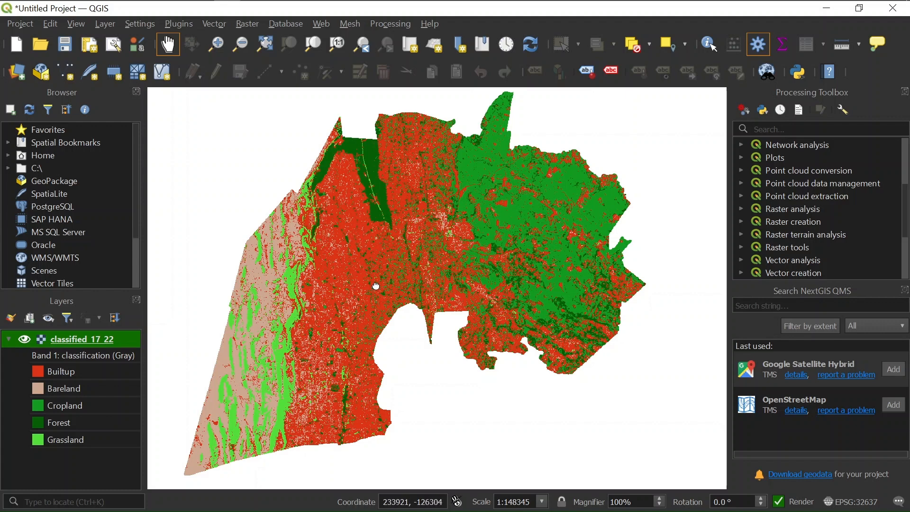
drag(377, 287, 375, 286)
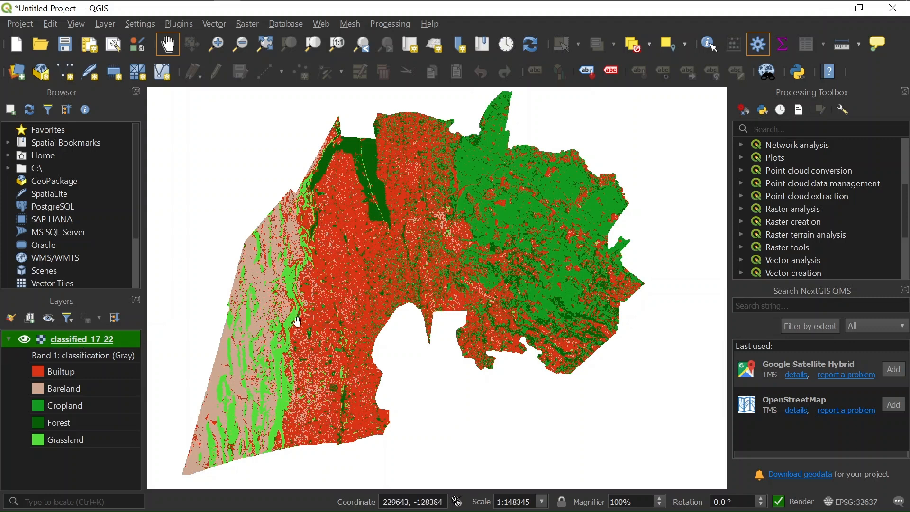
right_click(93, 340)
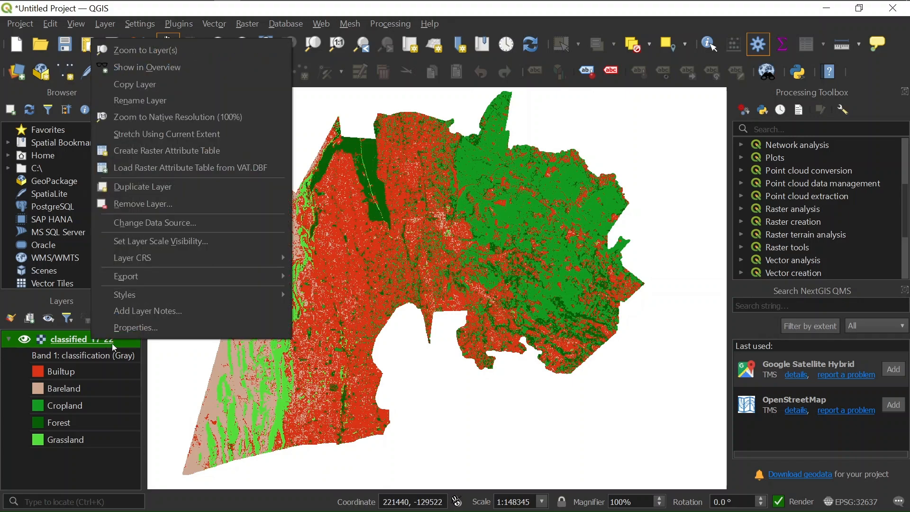
Open classified_17_22's Symbology properties and review its five land-cover classes
click(118, 328)
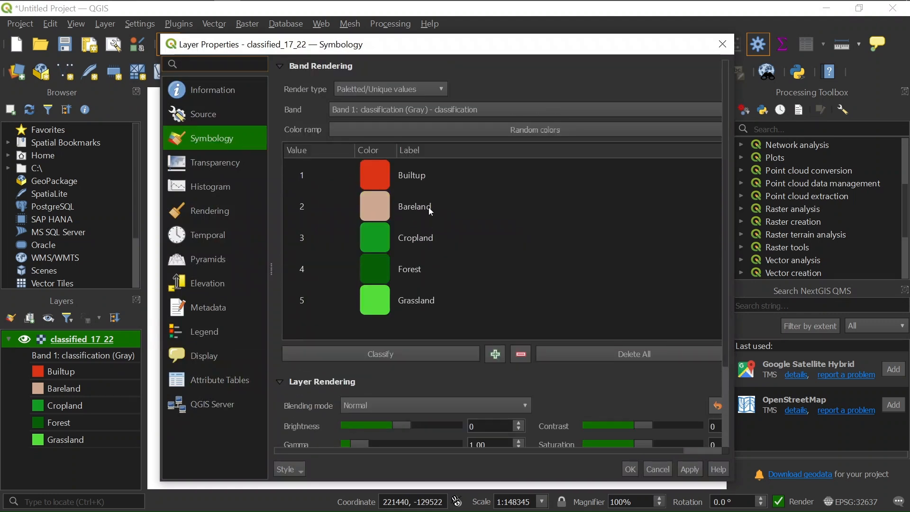
scroll(429, 207, down, 3)
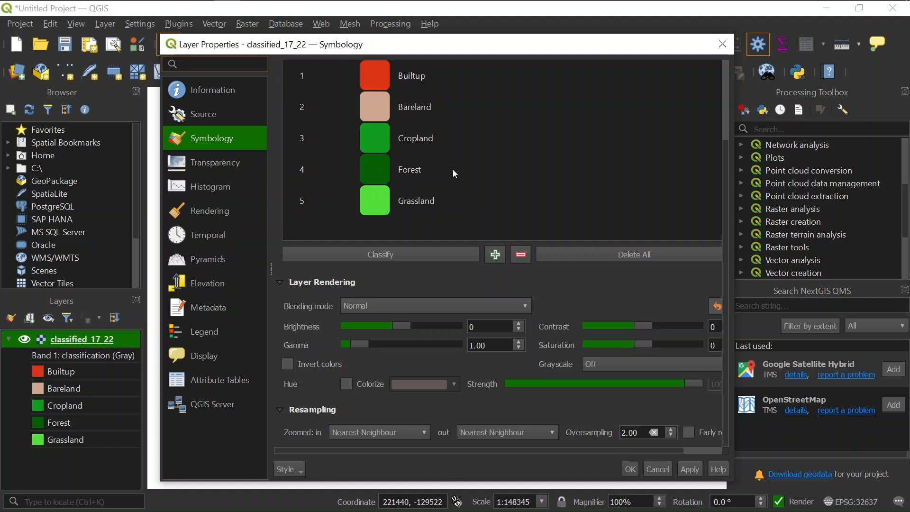
scroll(399, 182, up, 3)
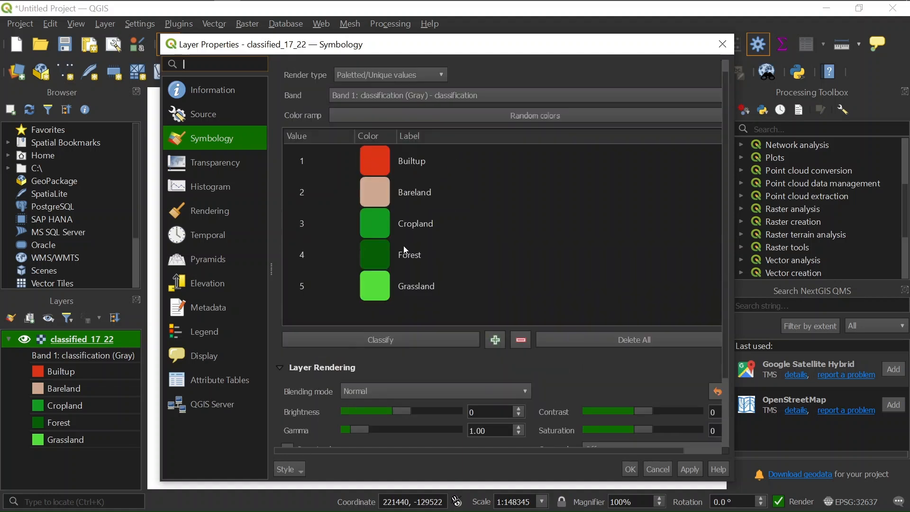
scroll(401, 247, down, 3)
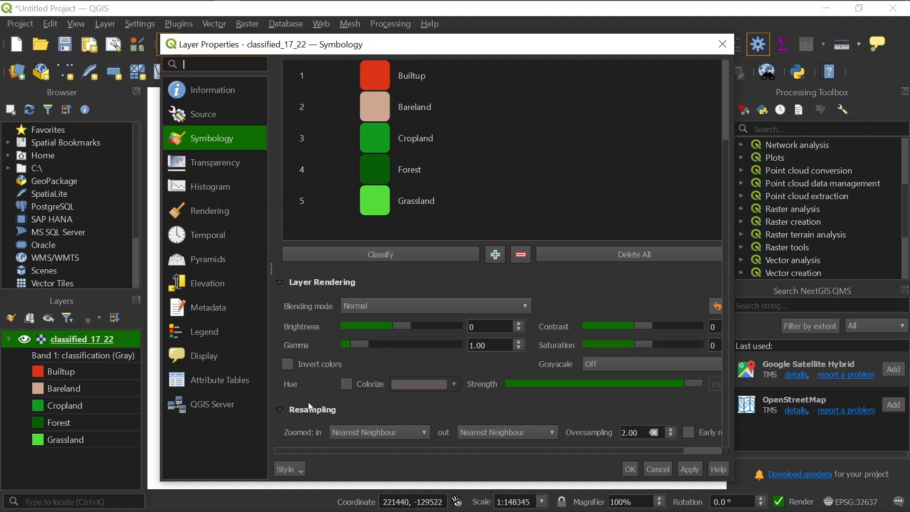
click(292, 471)
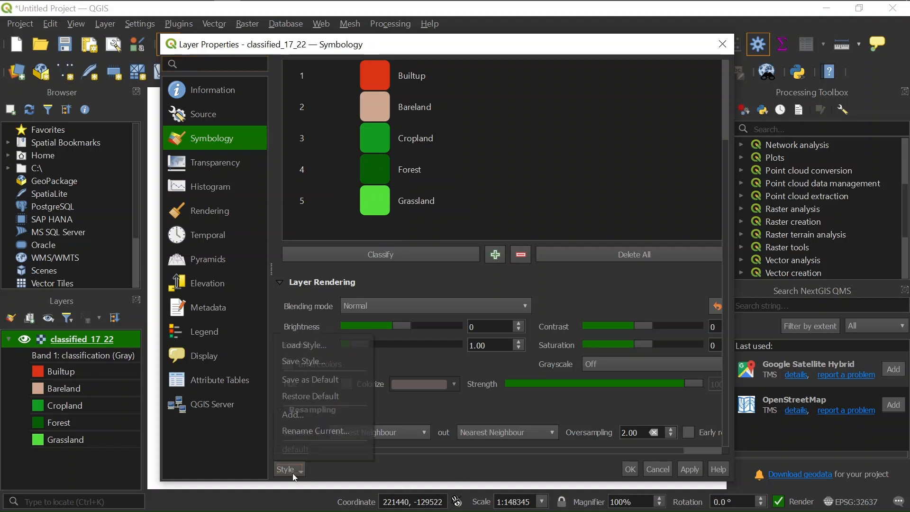
Start saving the layer style with the As SLD style file format
click(310, 362)
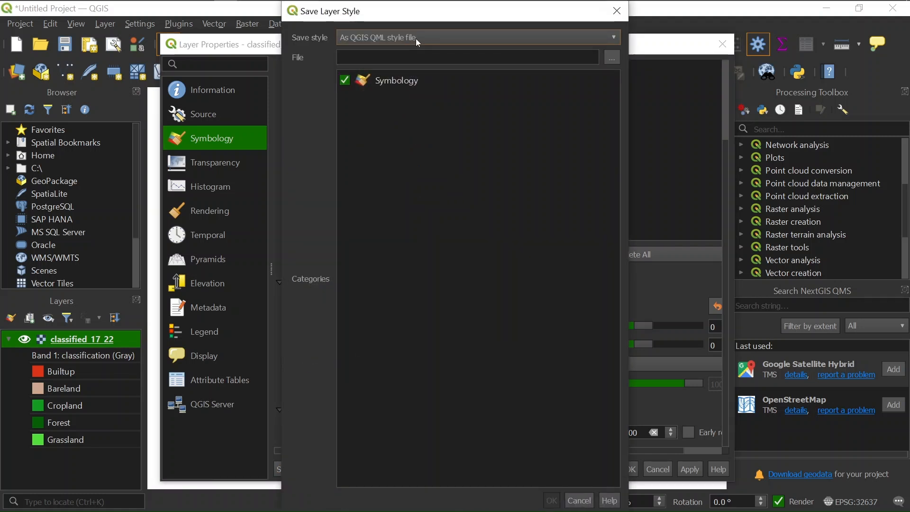
click(605, 37)
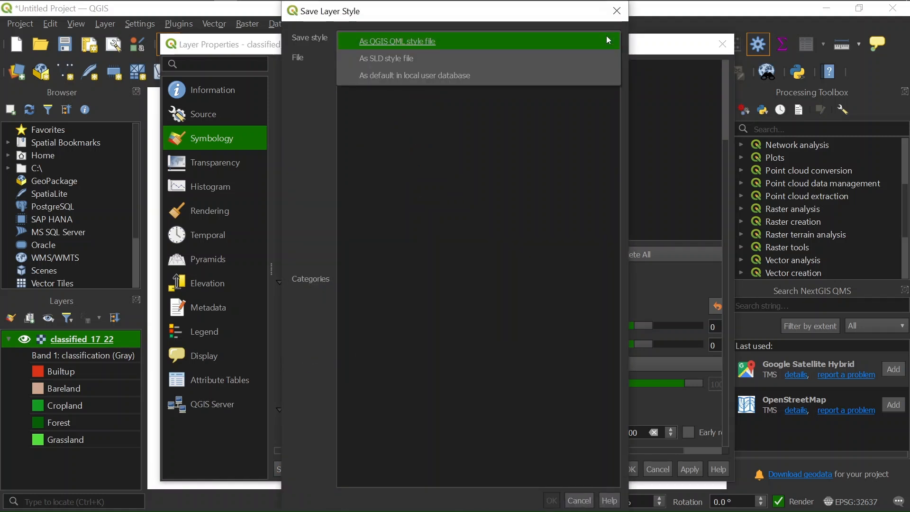
click(397, 59)
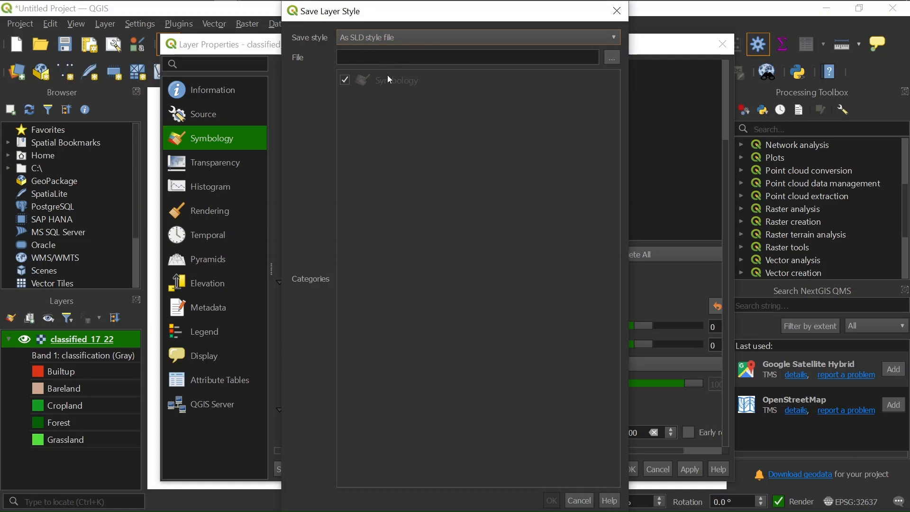
click(609, 57)
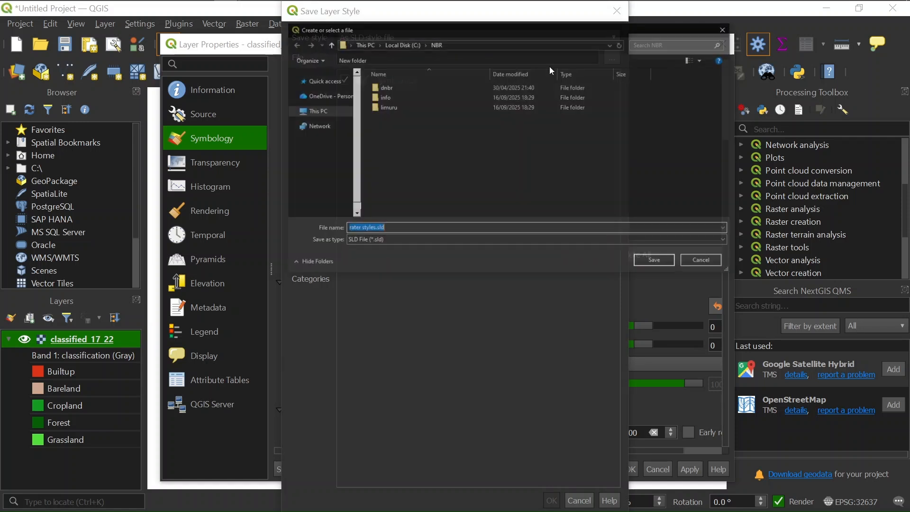
Save the style as newstyles.sld in C:\LULC\rater styles
click(402, 44)
click(393, 176)
double_click(394, 177)
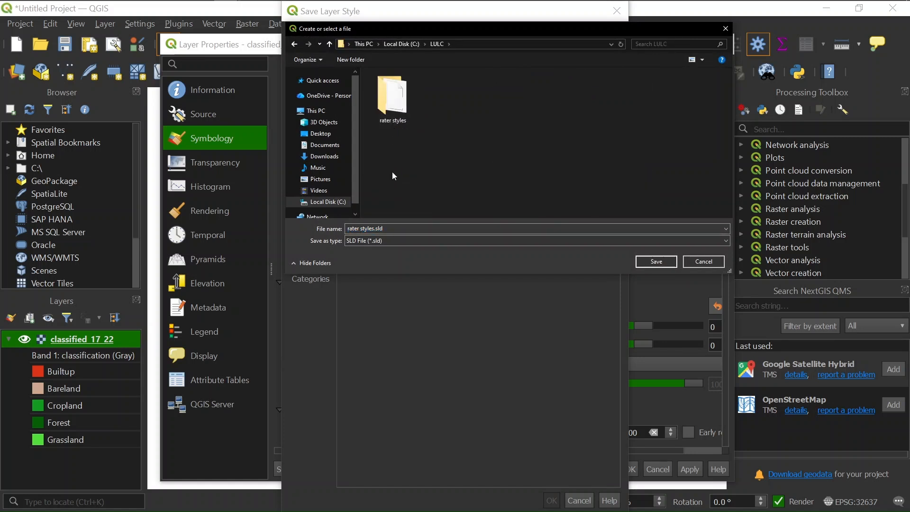
double_click(393, 101)
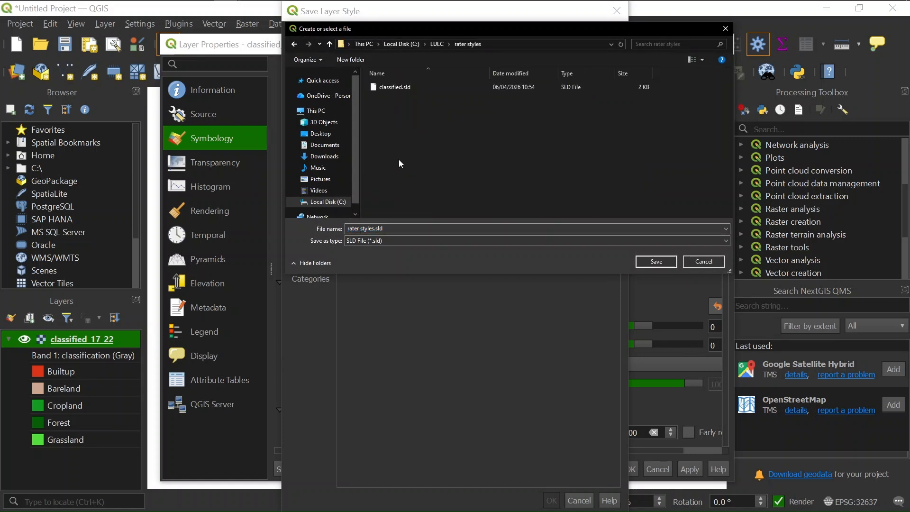
triple_click(400, 228)
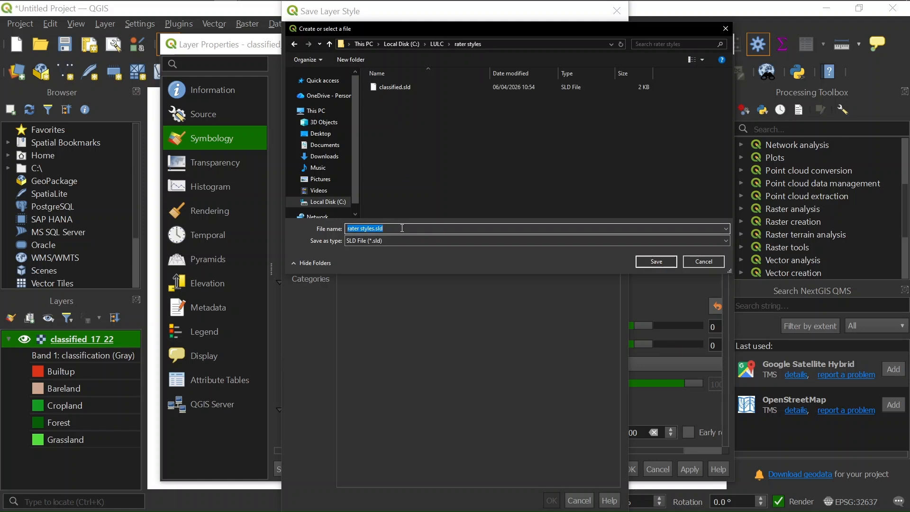
text(newstyles)
key(Return)
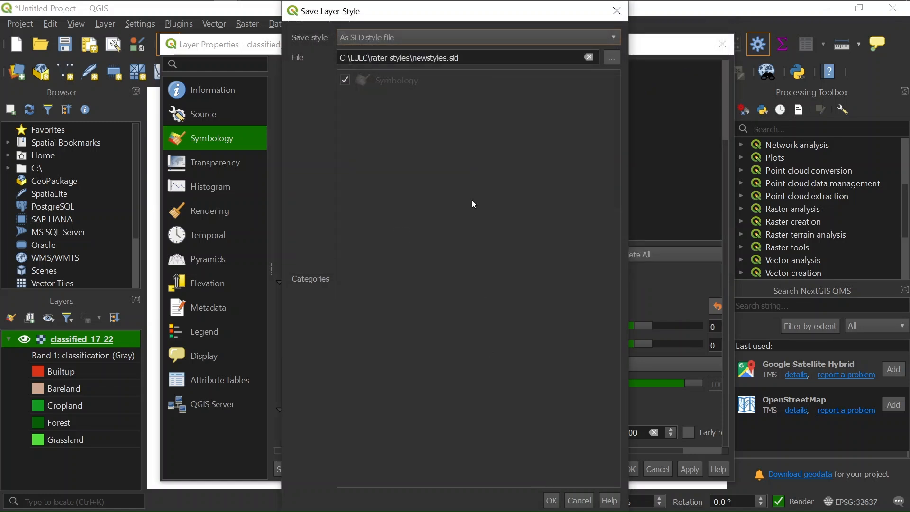
drag(435, 14, 429, 54)
click(544, 464)
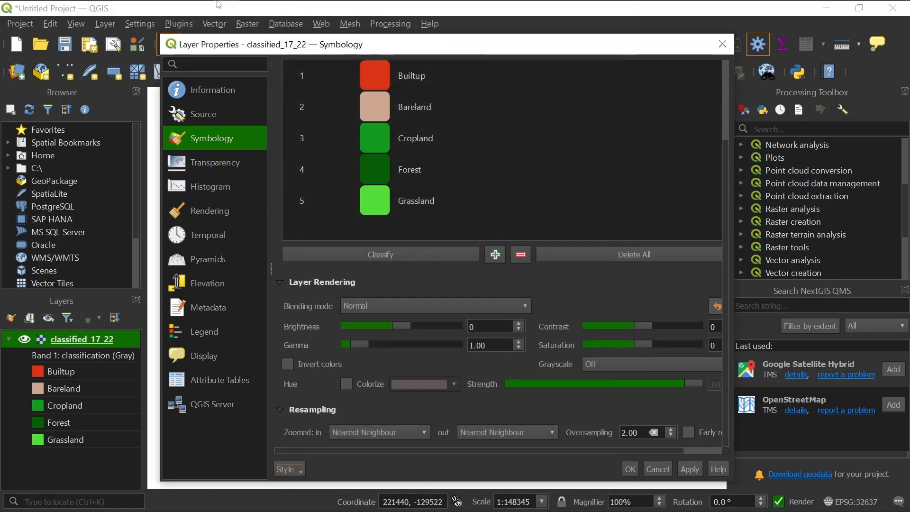
Browse to C:\LULC\rater styles in File Explorer to confirm newstyles.sld sits beside classified.sld
mouse_move(219, 3)
mouse_move(97, 9)
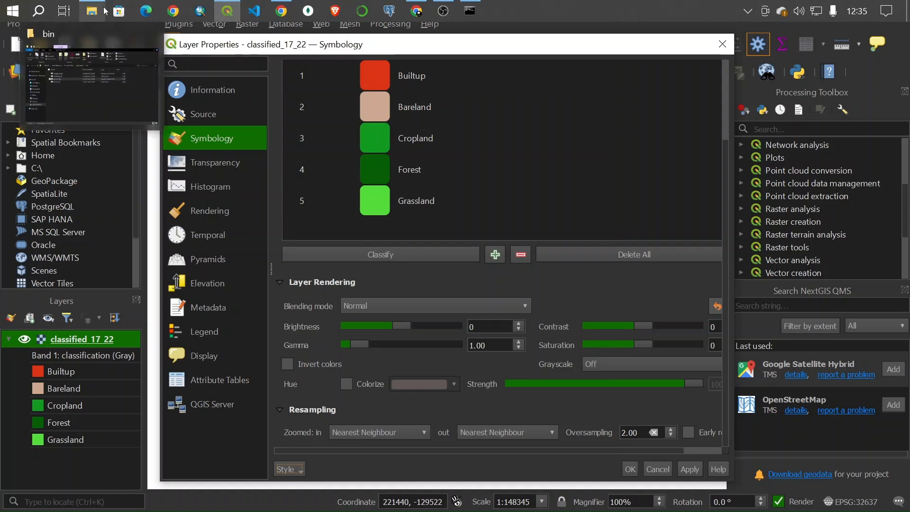
click(90, 58)
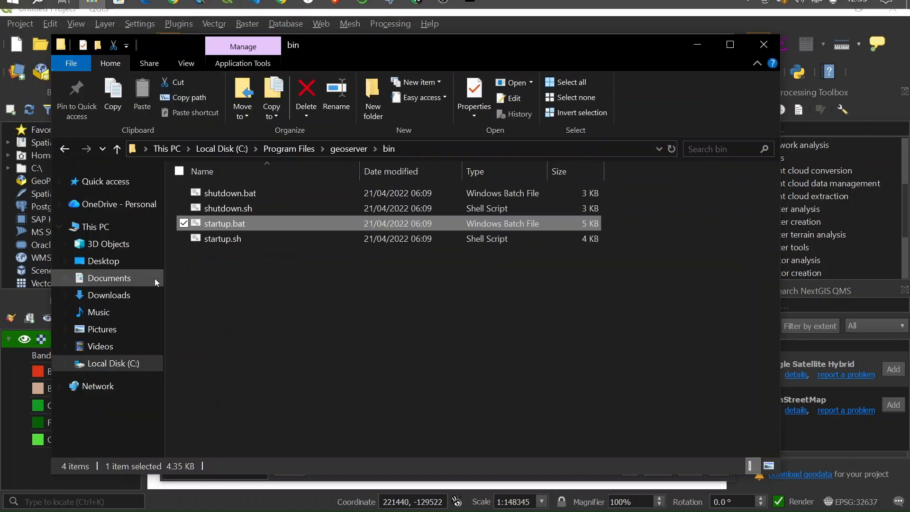
click(119, 363)
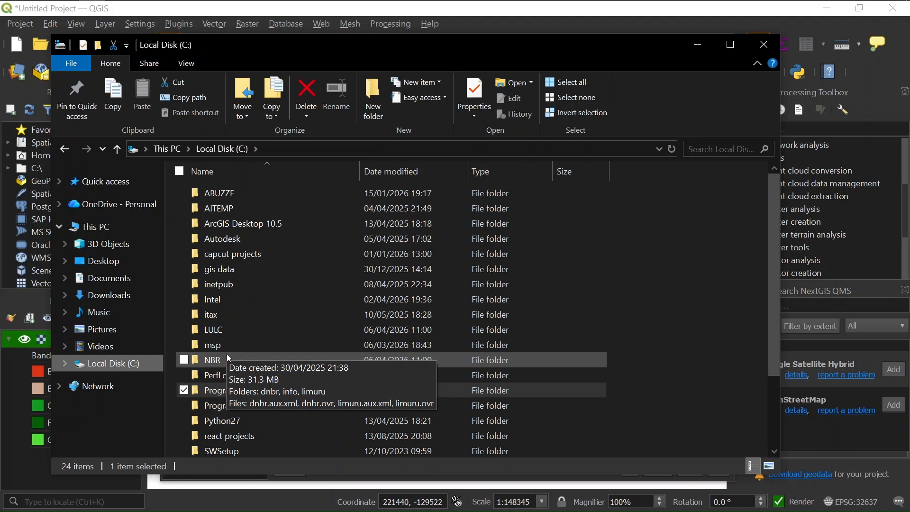
click(221, 329)
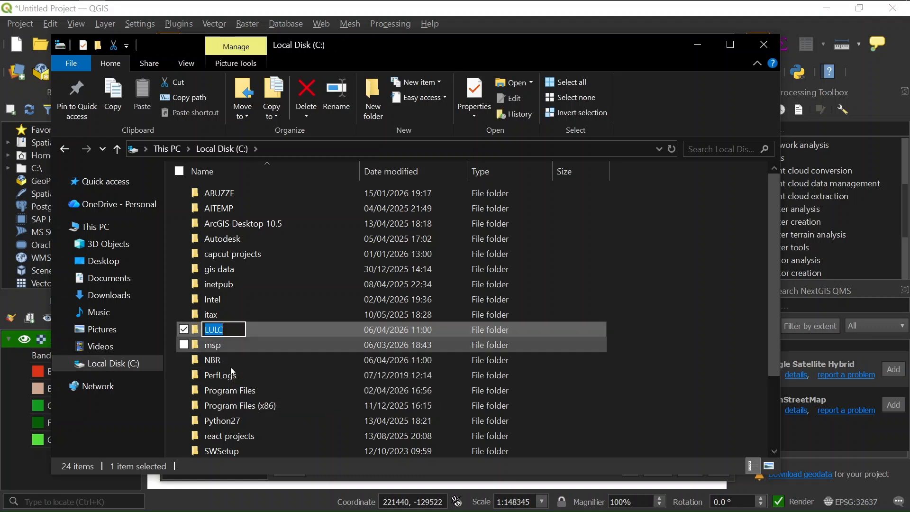
double_click(222, 328)
double_click(234, 231)
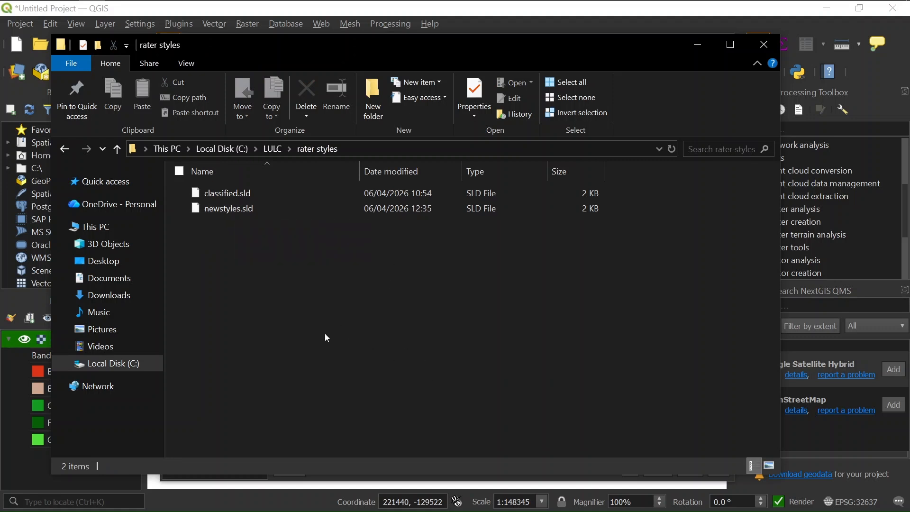
mouse_move(278, 5)
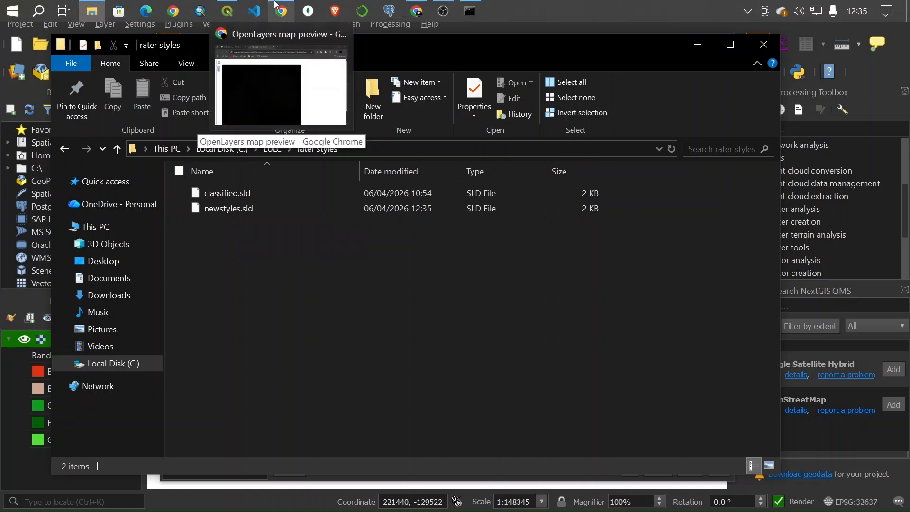
Maximize Chrome and go from GeoServer's Layer Preview page to the Styles list of 21 styles
click(286, 72)
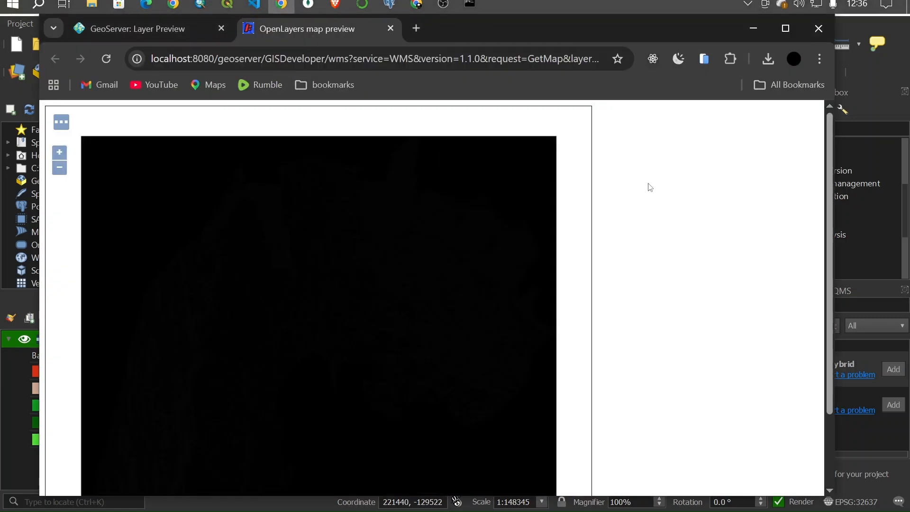
click(796, 32)
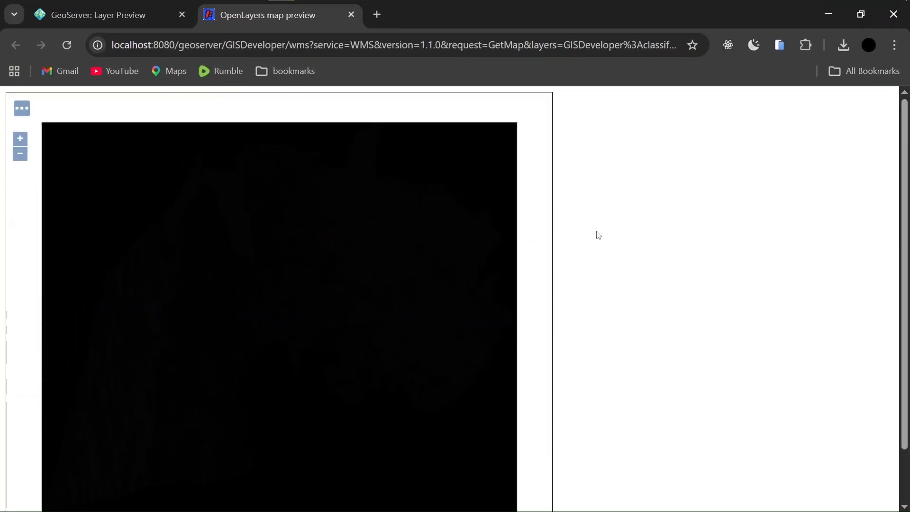
click(91, 14)
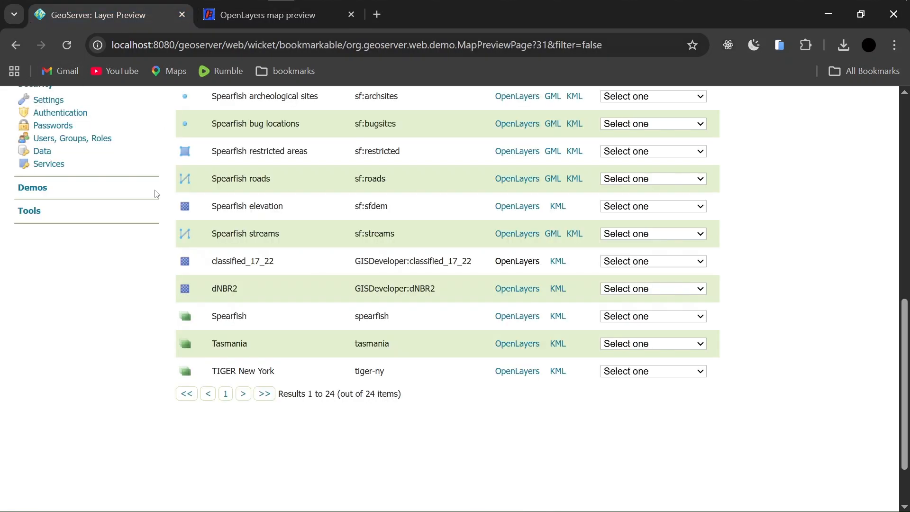
scroll(143, 194, up, 10)
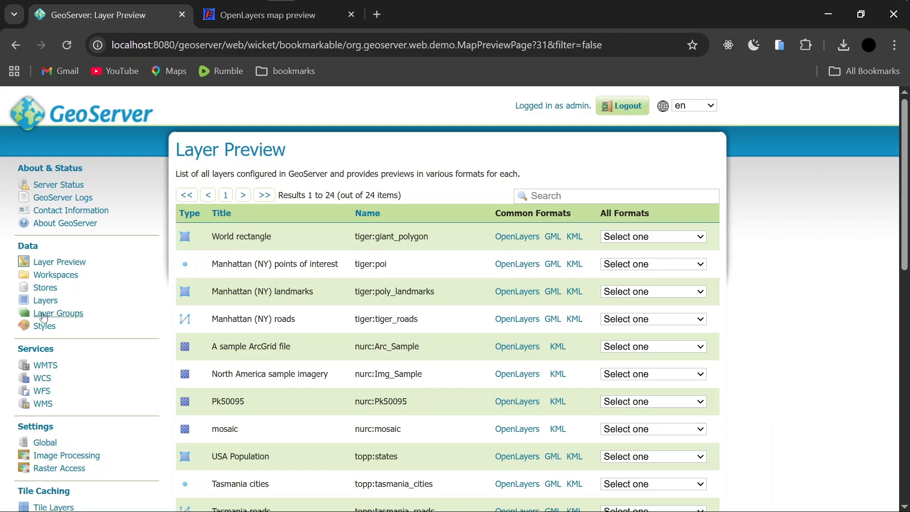
click(54, 329)
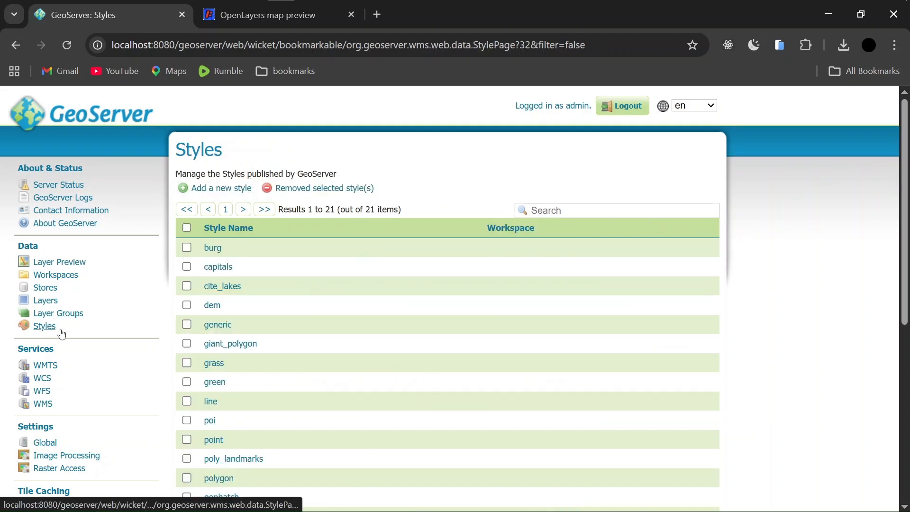
Start a new style named newstyles in the GISDeveloper workspace, keeping SLD as the format
click(219, 190)
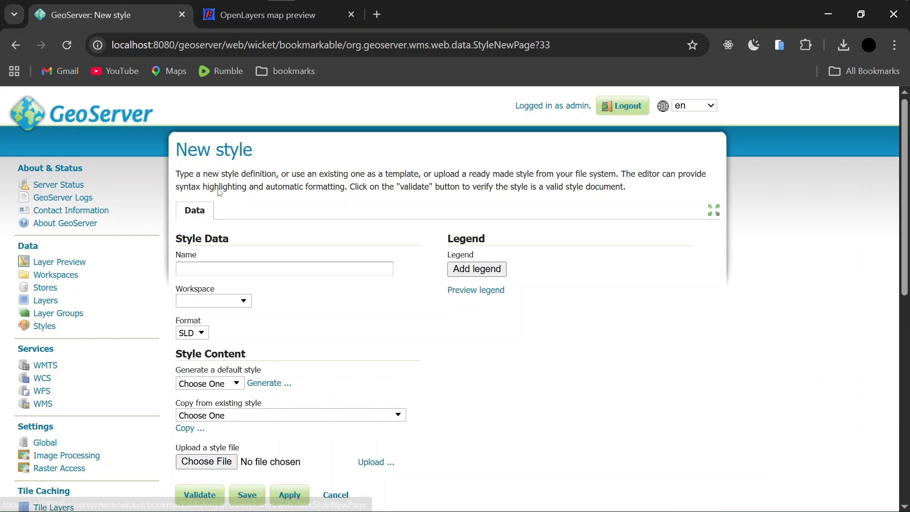
click(250, 270)
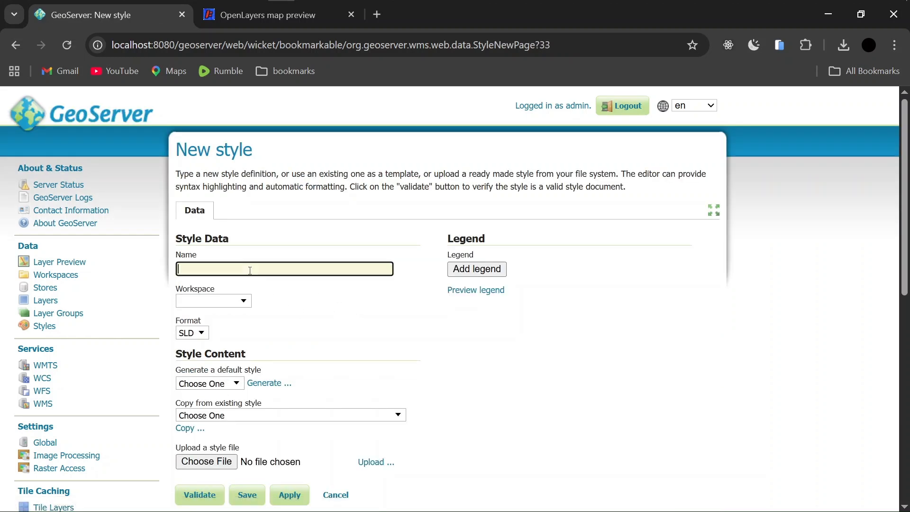
text(newstyleas)
key(BackSpace)
key(BackSpace)
click(244, 301)
click(209, 365)
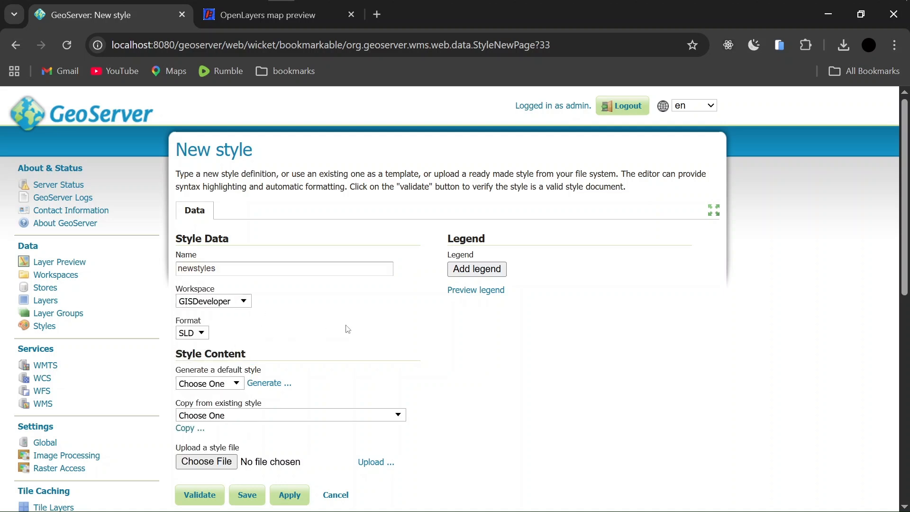
scroll(458, 346, down, 2)
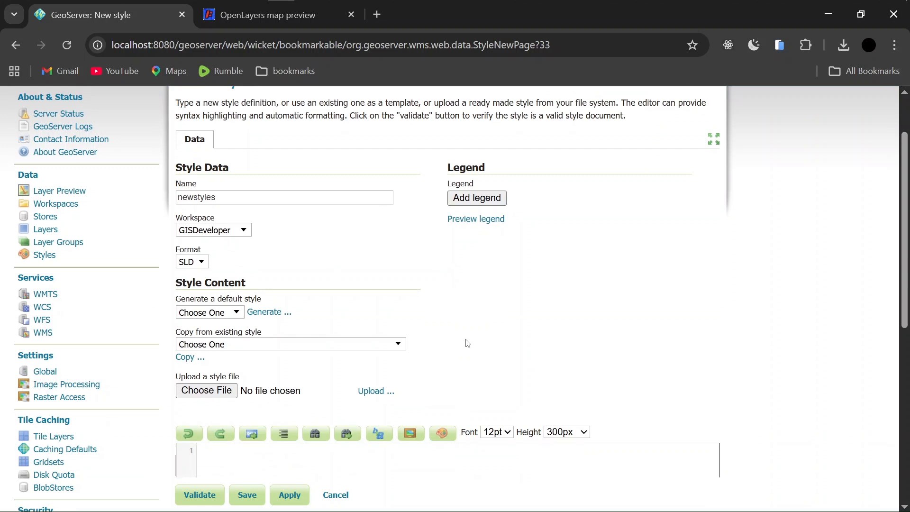
click(204, 264)
click(204, 263)
scroll(518, 310, down, 1)
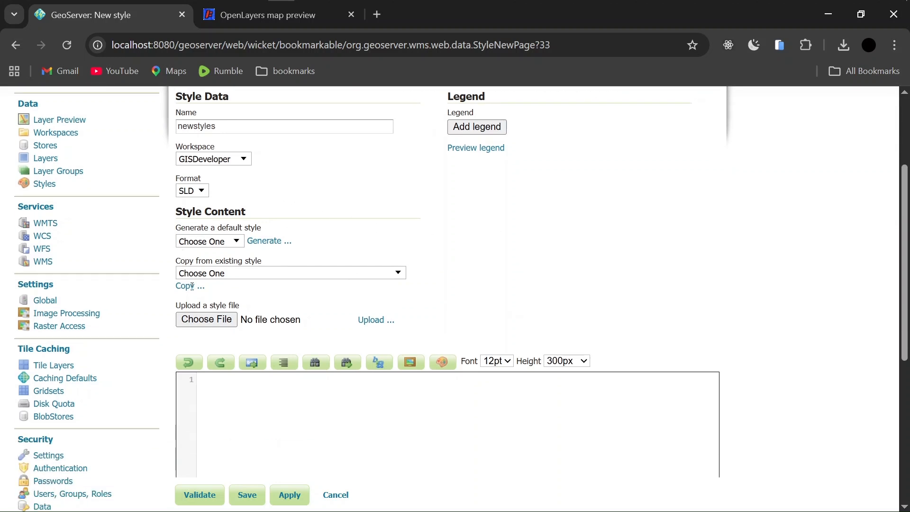
drag(173, 221, 257, 219)
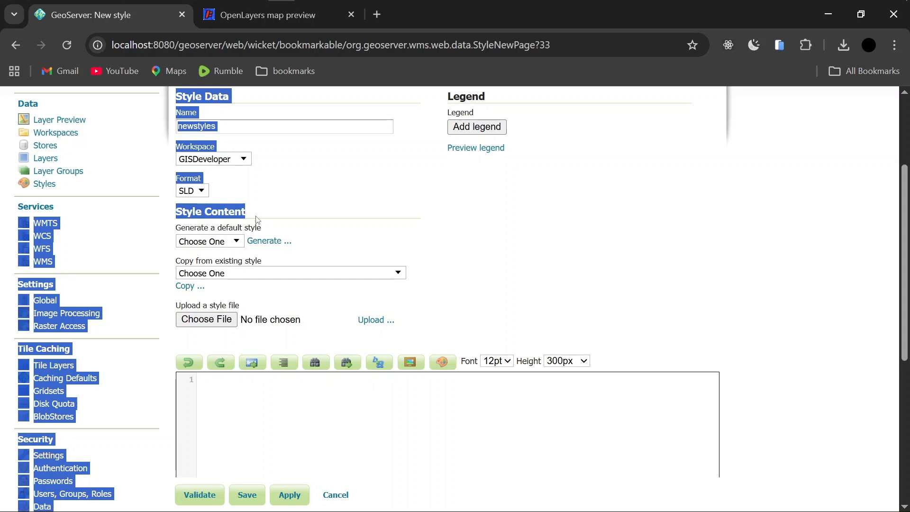
click(301, 218)
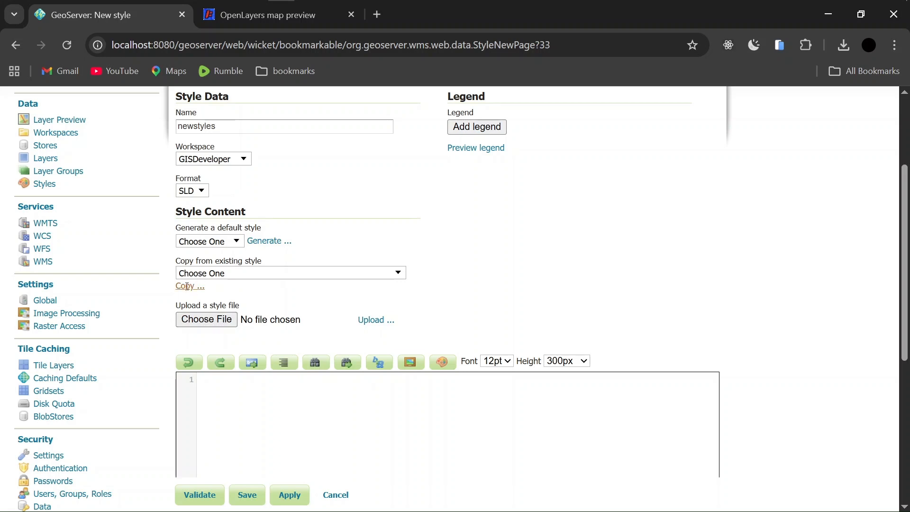
Upload newstyles.sld from the rater styles folder into the style editor
click(207, 320)
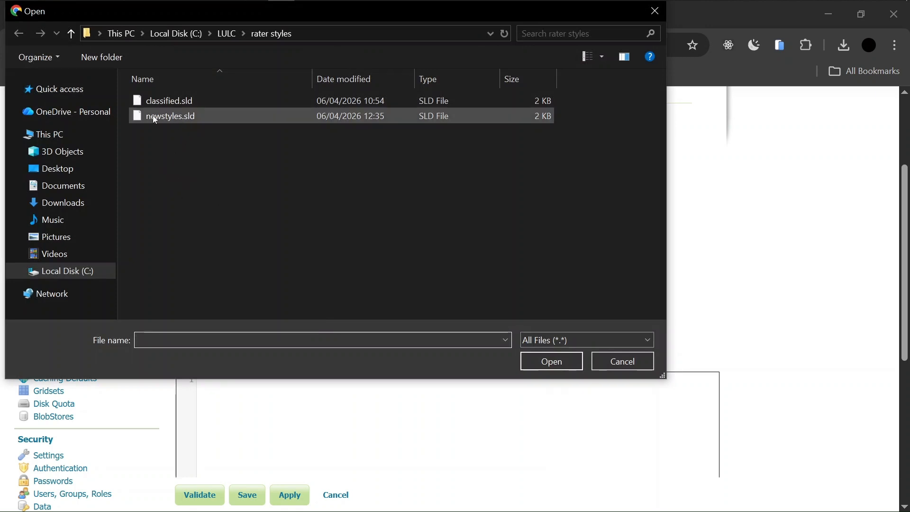
click(182, 116)
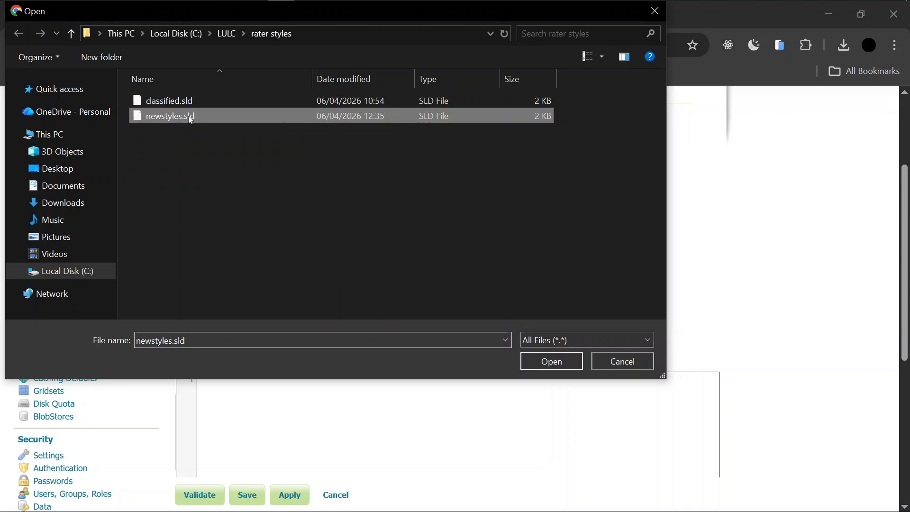
click(546, 361)
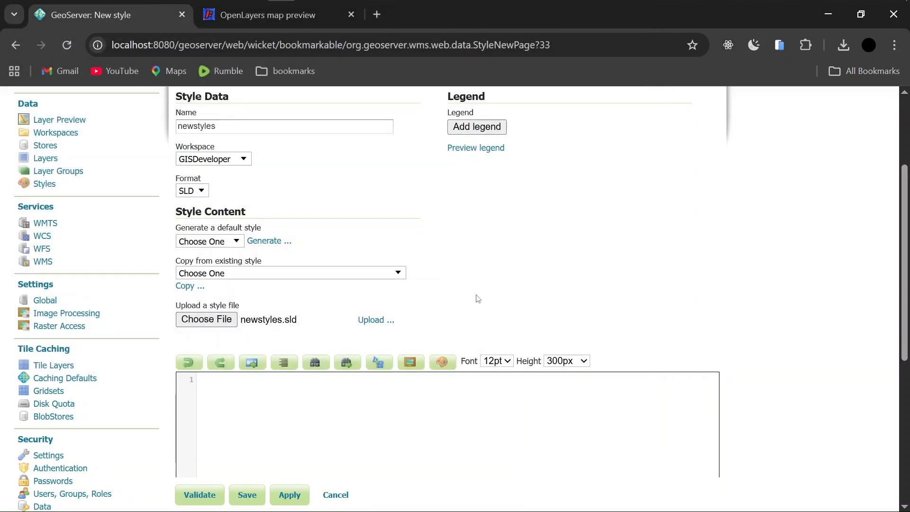
scroll(477, 298, down, 2)
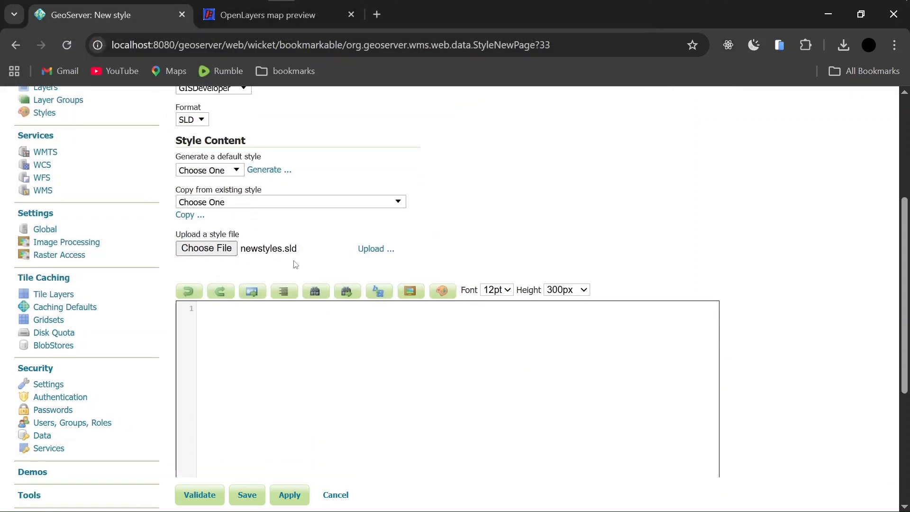
click(367, 258)
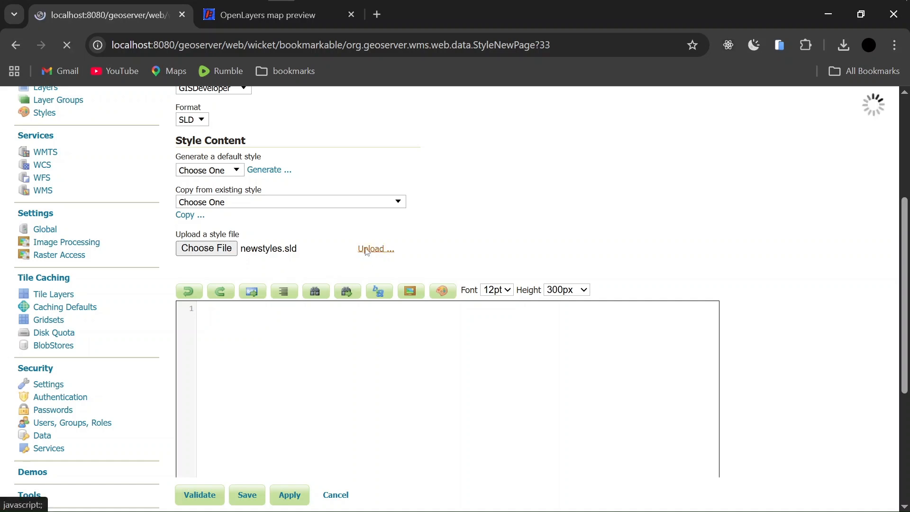
Review the loaded SLD's five colour entries, from Builtup #dc3316 to Grassland #53de3a
scroll(607, 316, down, 6)
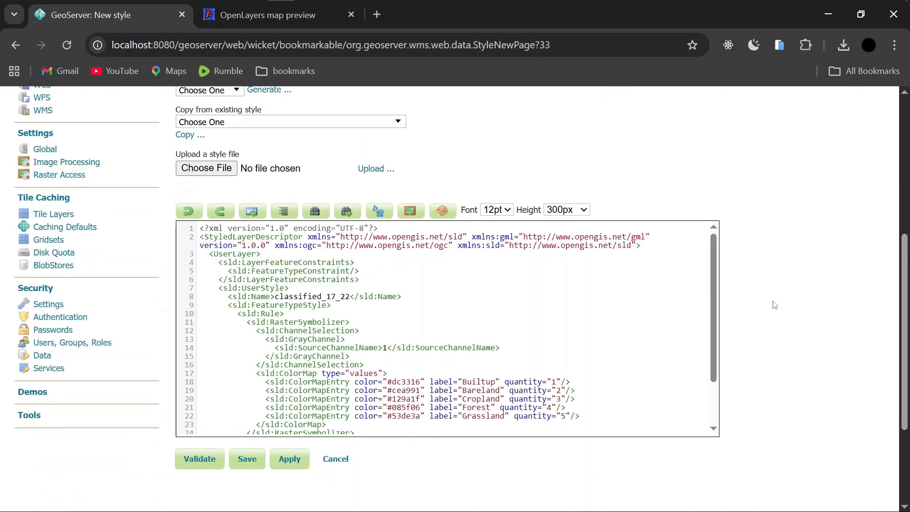
scroll(412, 297, down, 3)
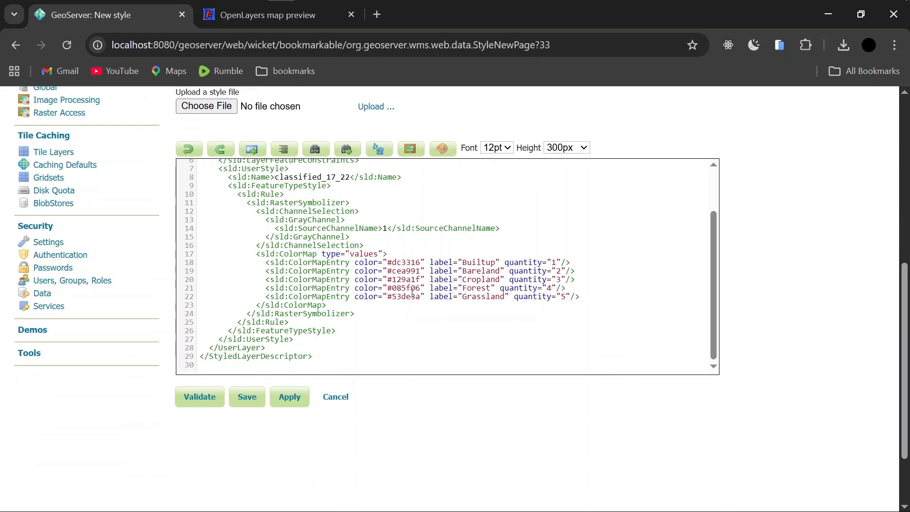
scroll(393, 297, up, 3)
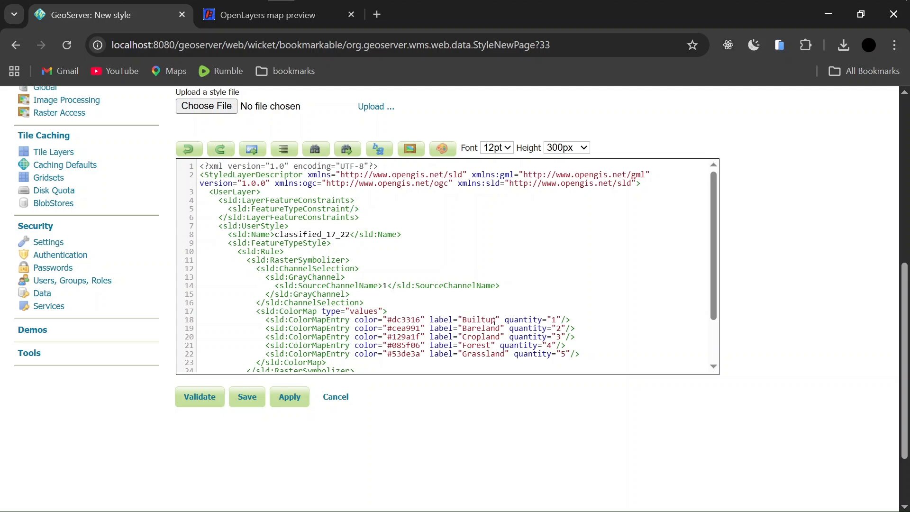
scroll(375, 298, down, 3)
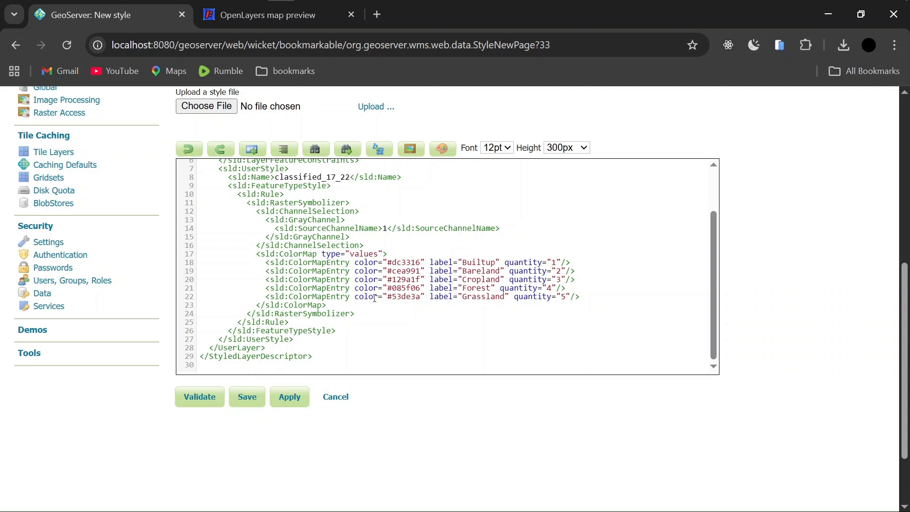
scroll(391, 306, up, 3)
scroll(418, 300, down, 3)
scroll(498, 294, up, 3)
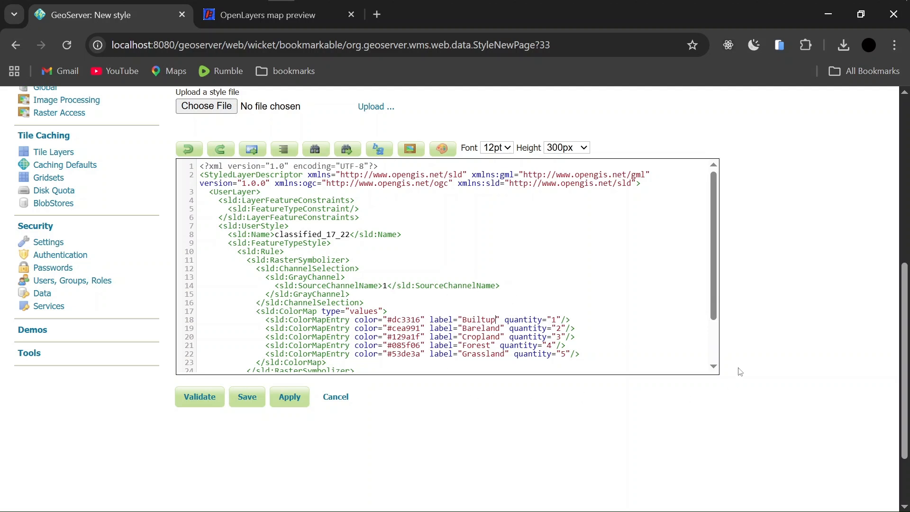
scroll(790, 371, up, 3)
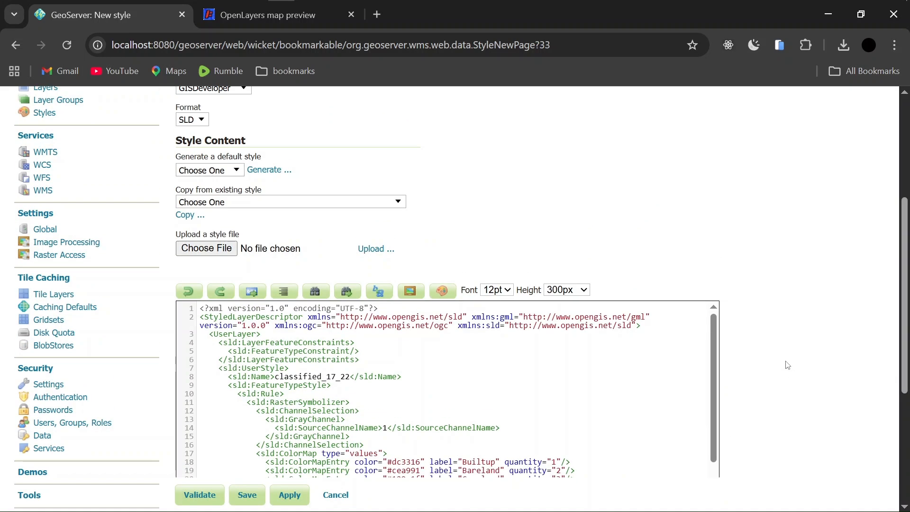
scroll(630, 315, up, 3)
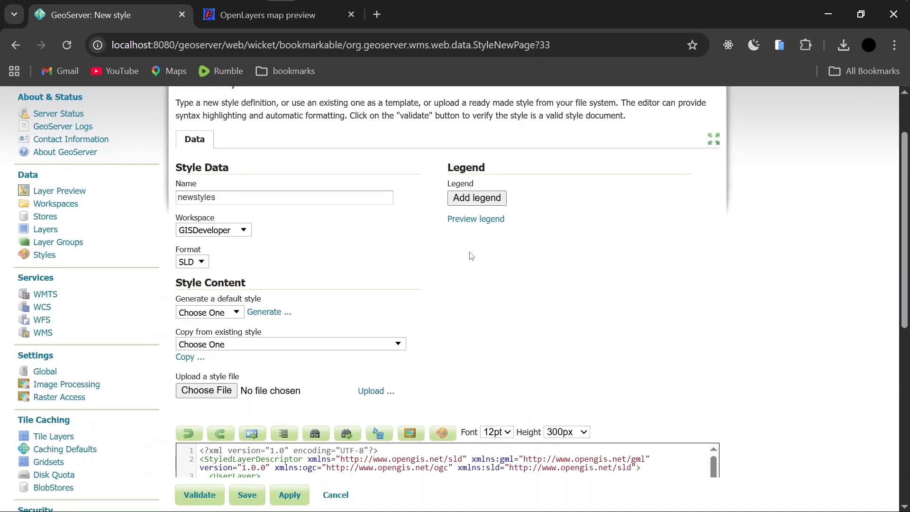
Preview the five-class legend, then close QGIS Layer Properties to compare the classified map
click(473, 220)
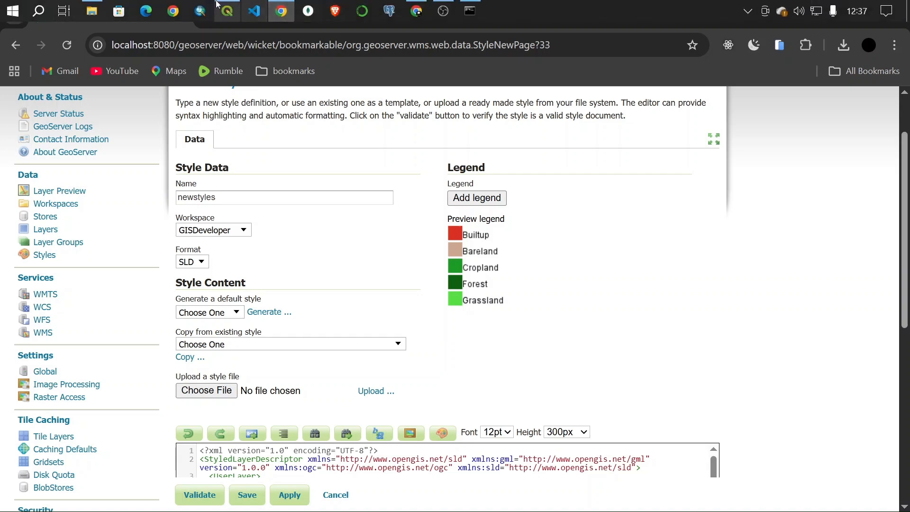
click(222, 7)
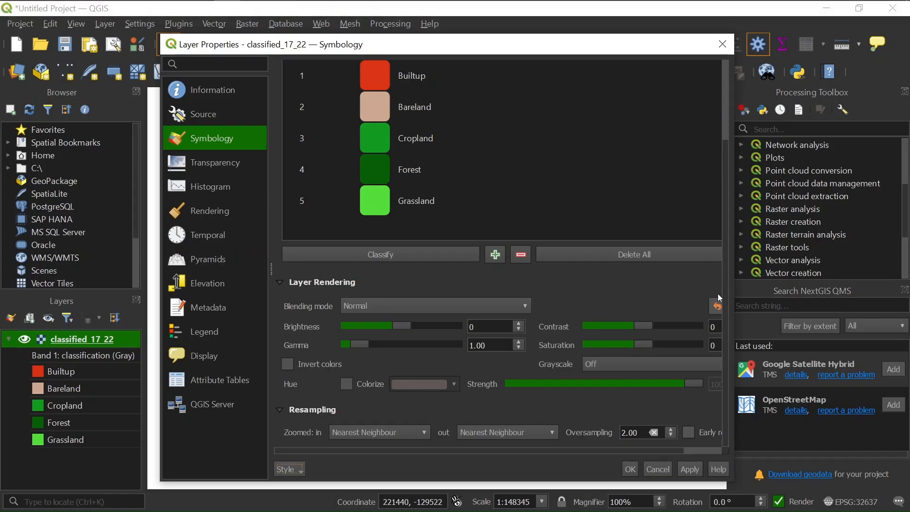
click(630, 469)
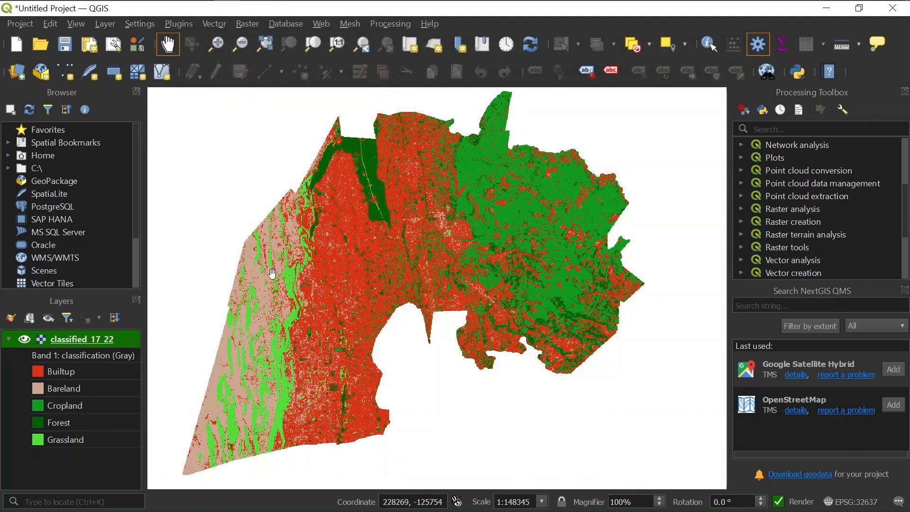
Validate and save the newstyles style, bringing the Styles list to 22 entries
mouse_move(353, 4)
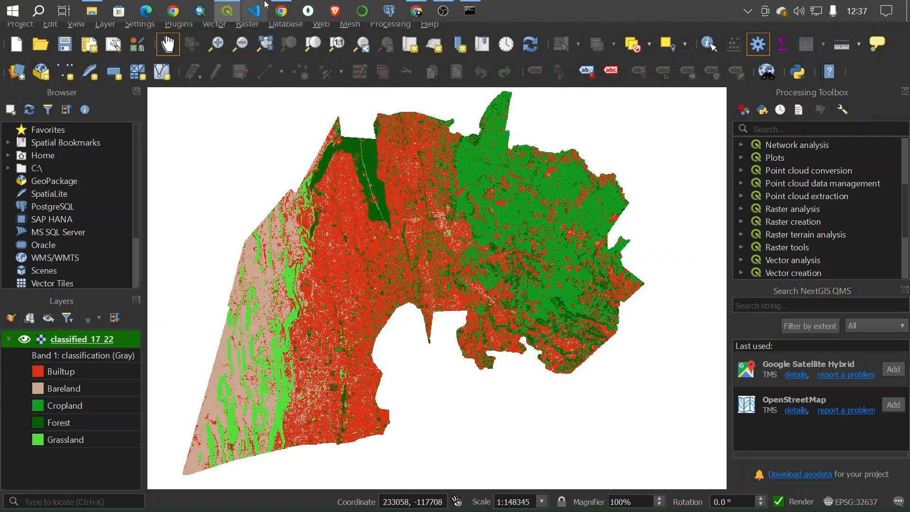
click(281, 10)
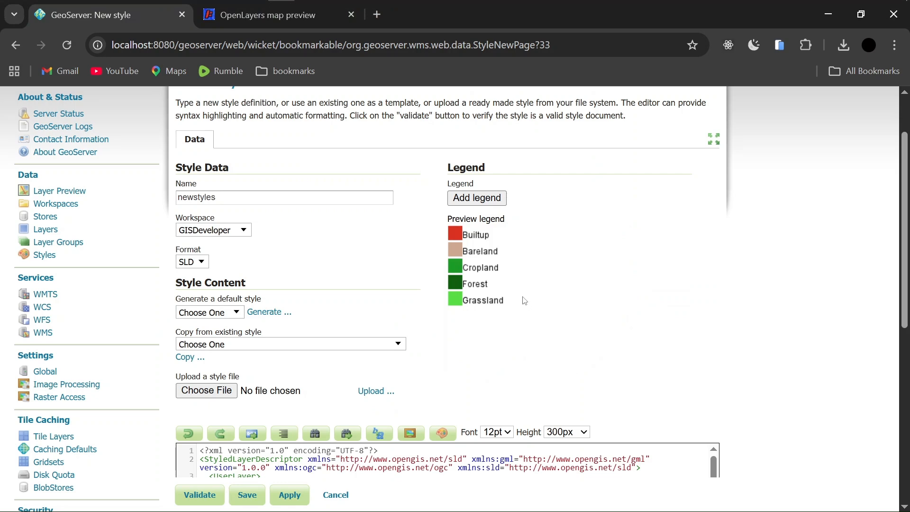
scroll(526, 329, down, 10)
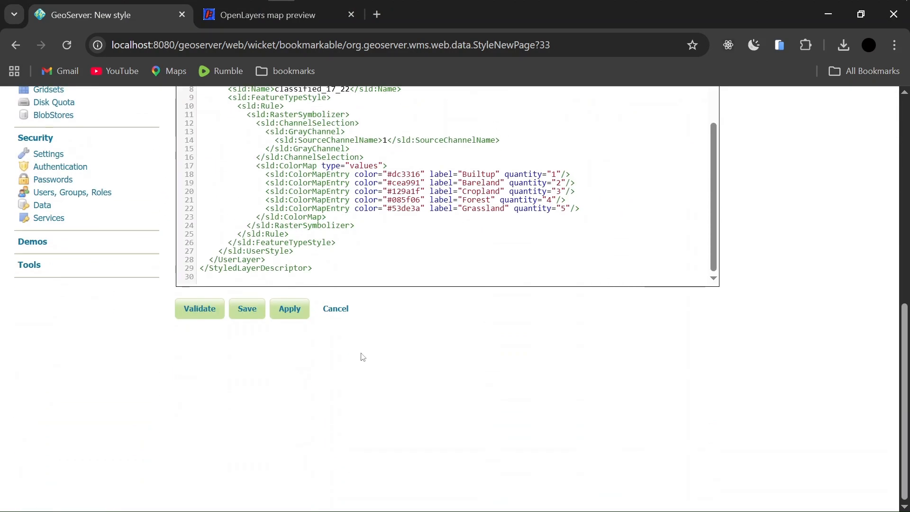
click(188, 310)
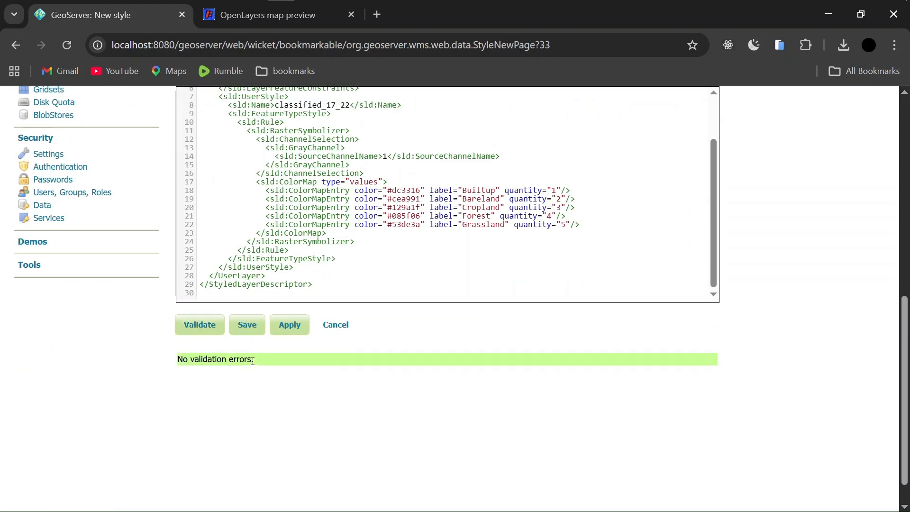
drag(253, 362, 171, 360)
click(234, 372)
scroll(355, 284, up, 3)
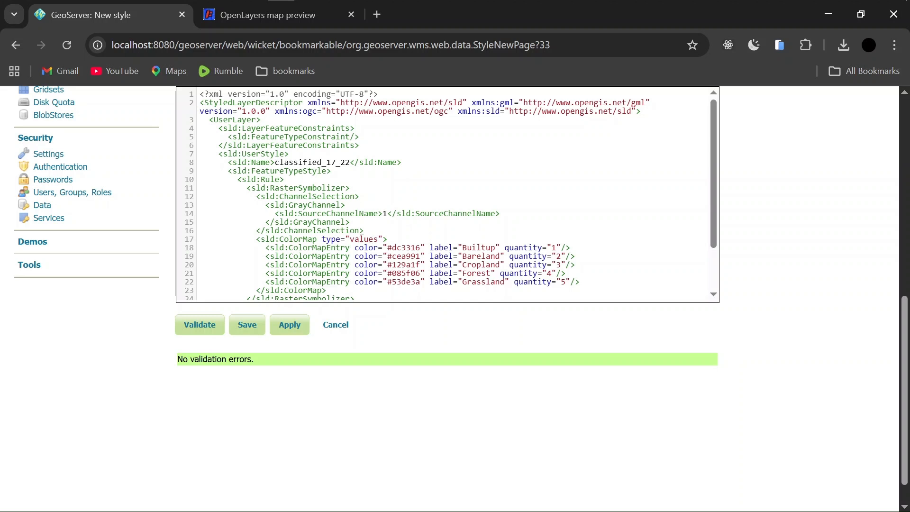
scroll(360, 246, down, 3)
scroll(353, 247, up, 5)
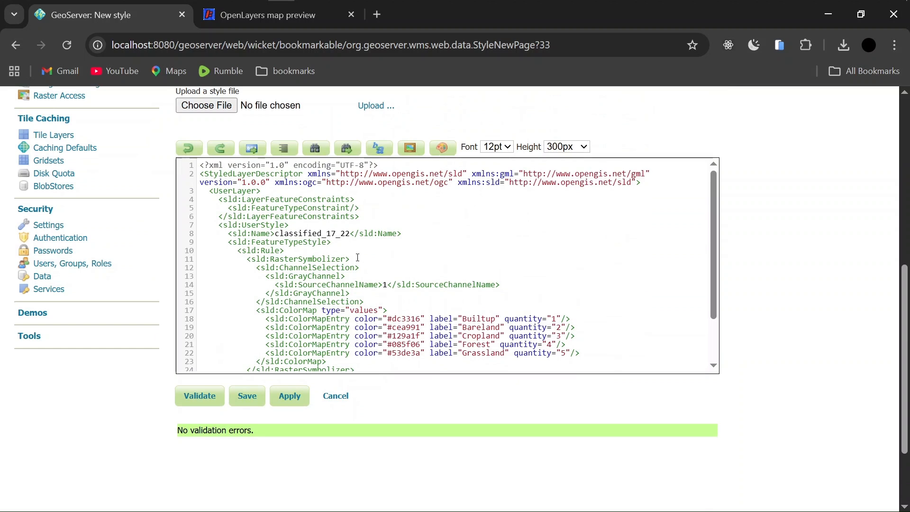
scroll(319, 281, down, 3)
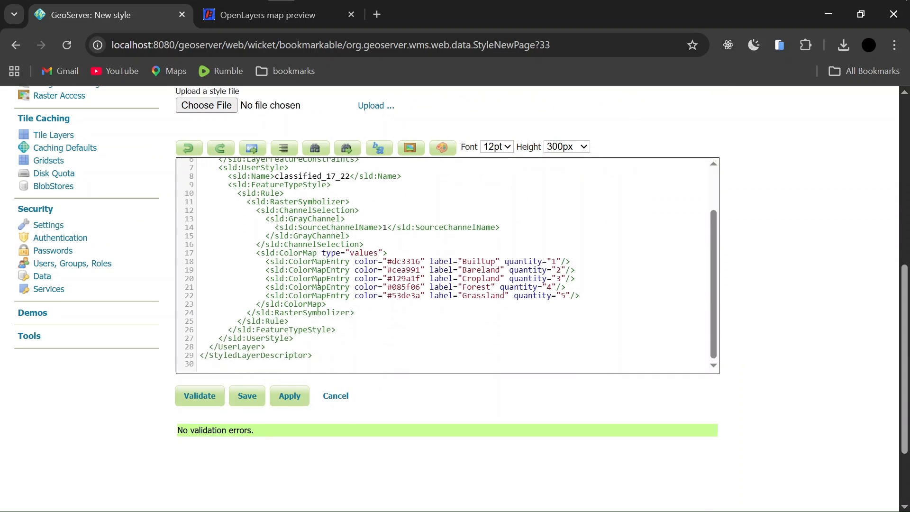
click(247, 396)
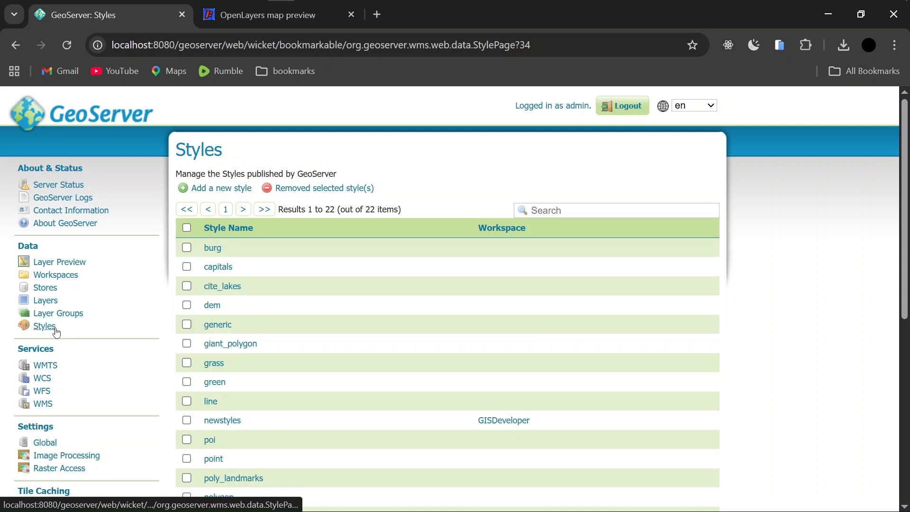
Open the classified_17_22 layer's Publishing settings and scroll down to its WMS default style
click(49, 301)
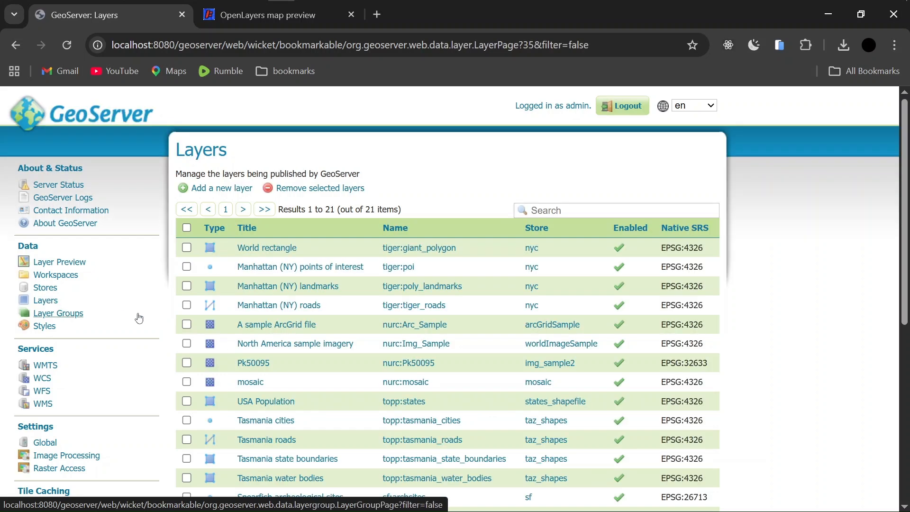
scroll(269, 313, down, 4)
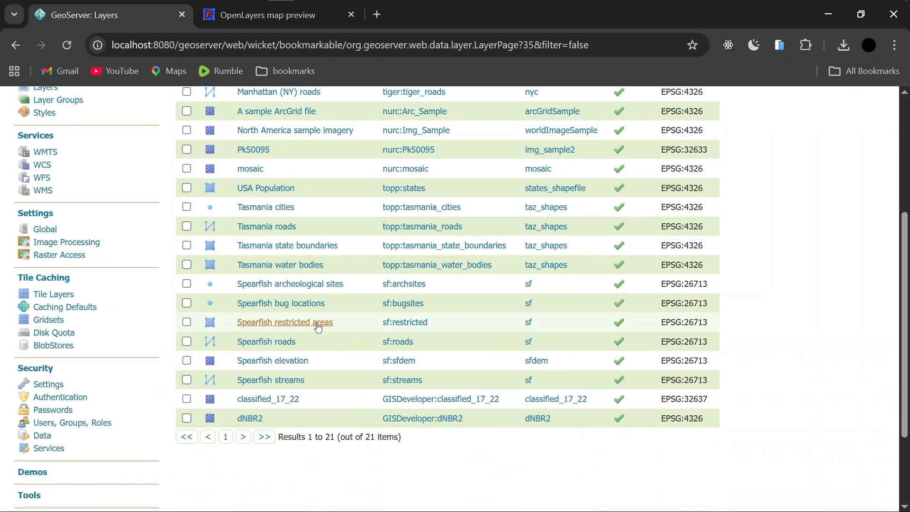
scroll(396, 380, up, 4)
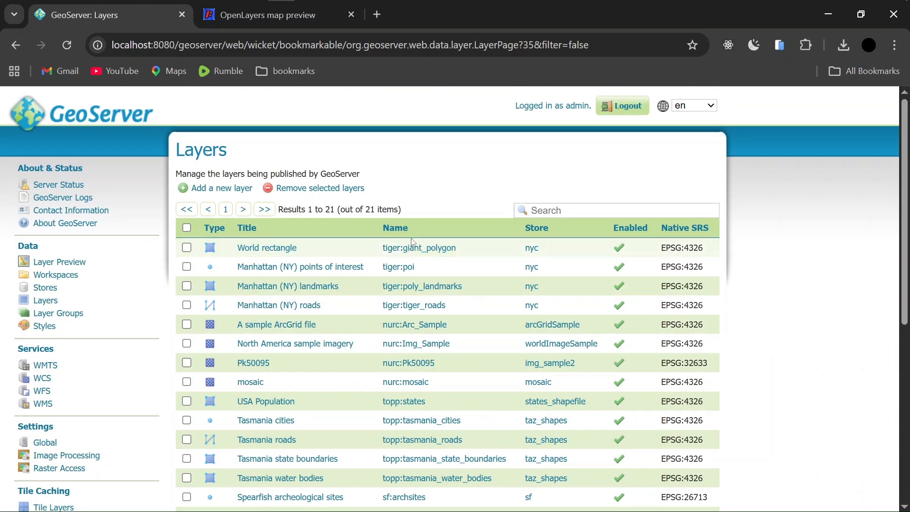
scroll(410, 285, down, 4)
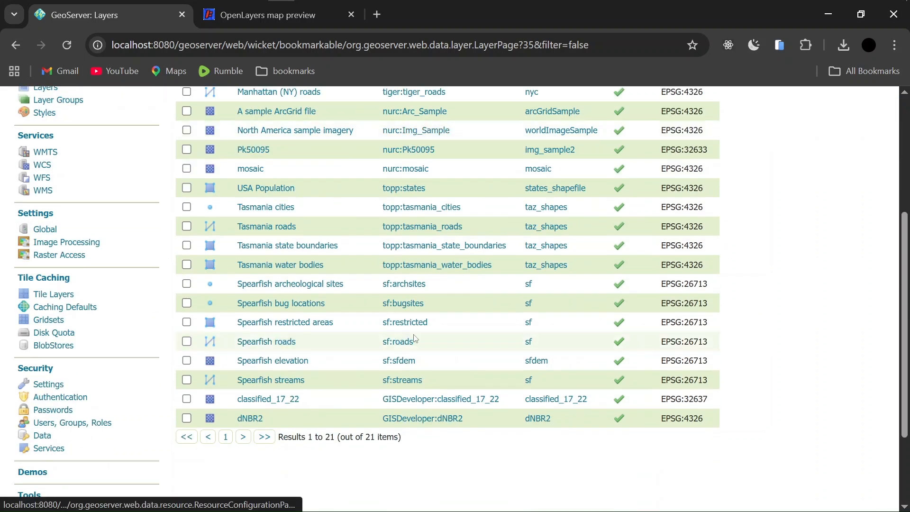
click(425, 399)
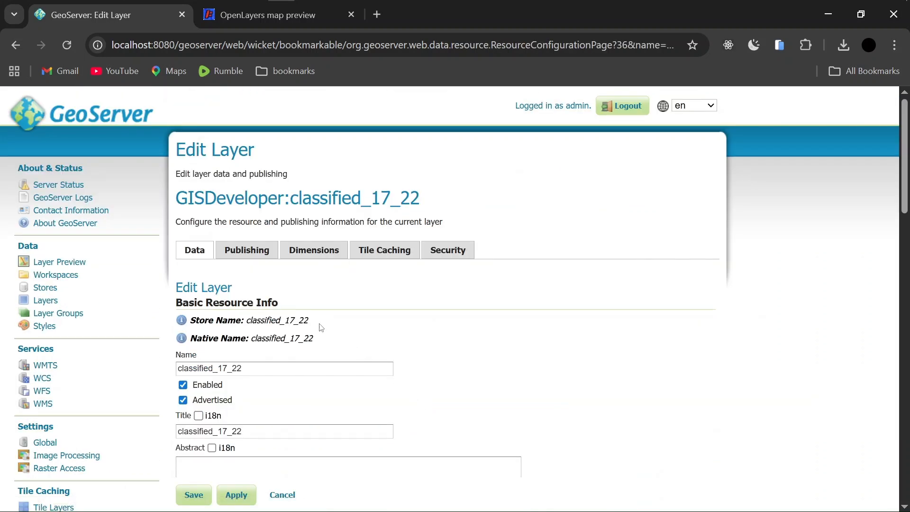
scroll(462, 352, down, 6)
scroll(552, 335, up, 6)
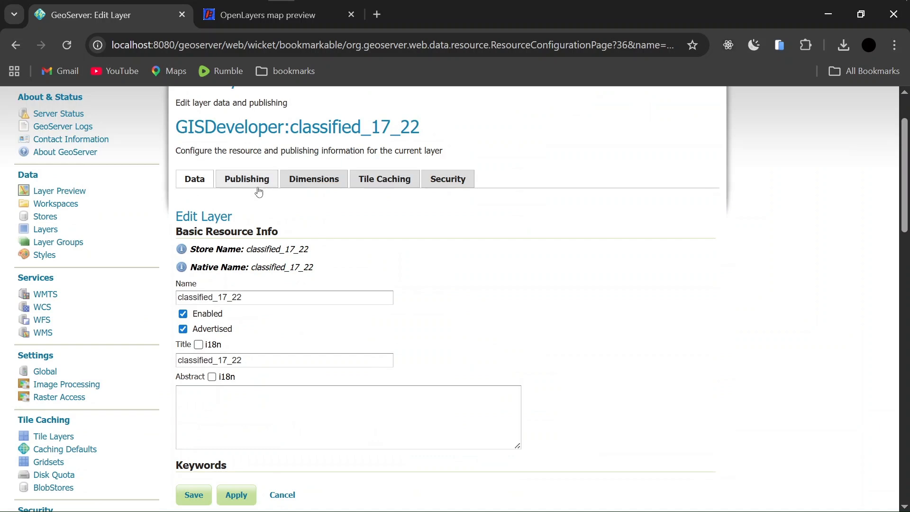
click(234, 179)
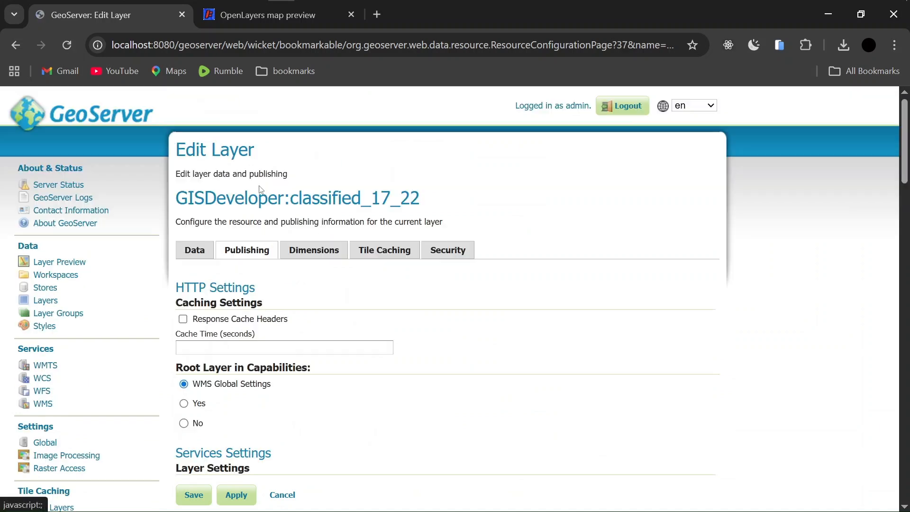
scroll(420, 321, down, 9)
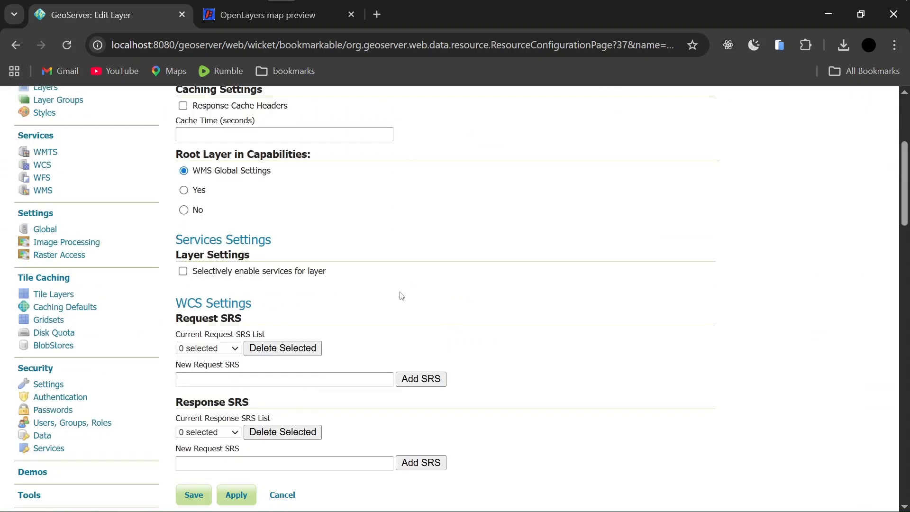
scroll(740, 354, down, 8)
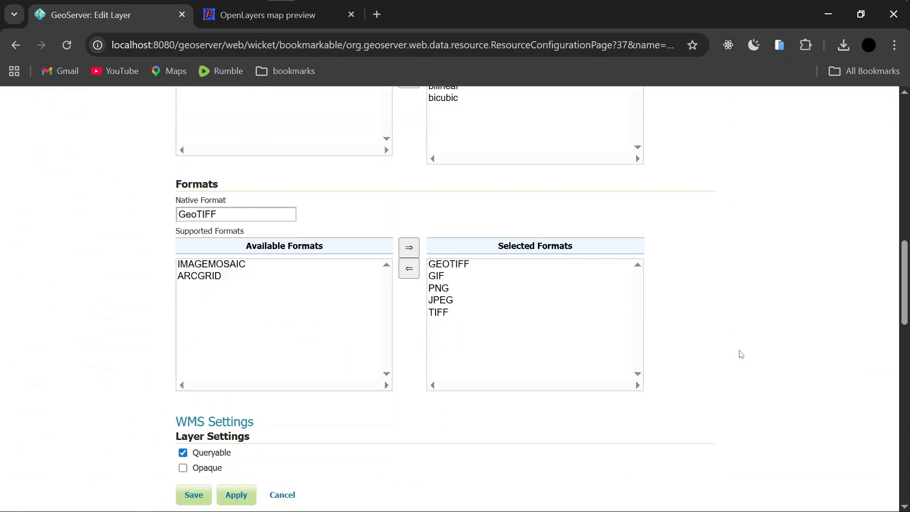
scroll(276, 345, down, 2)
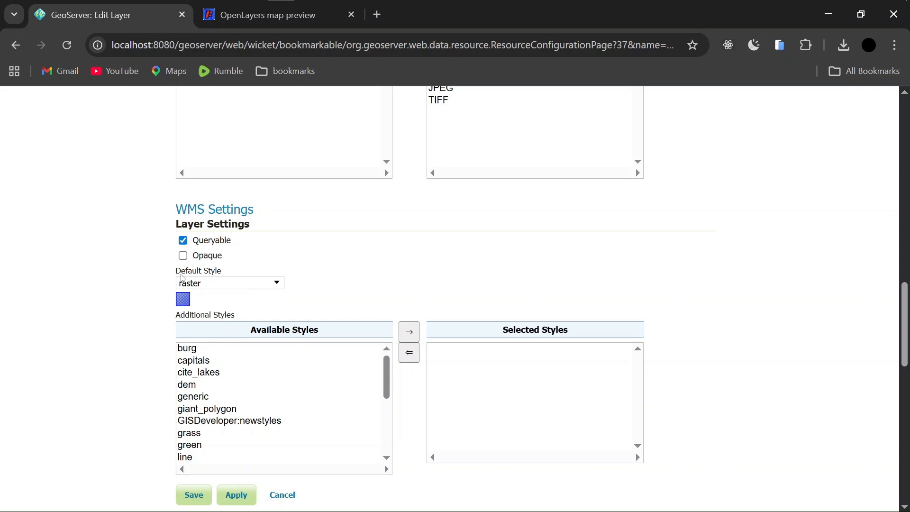
Set classified_17_22's default style to GISDeveloper:newstyles and save the layer
click(272, 287)
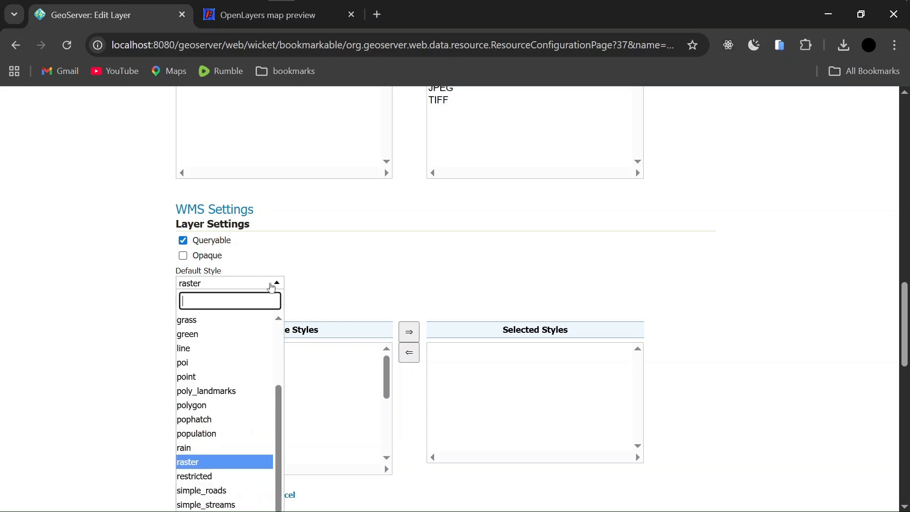
scroll(240, 343, up, 3)
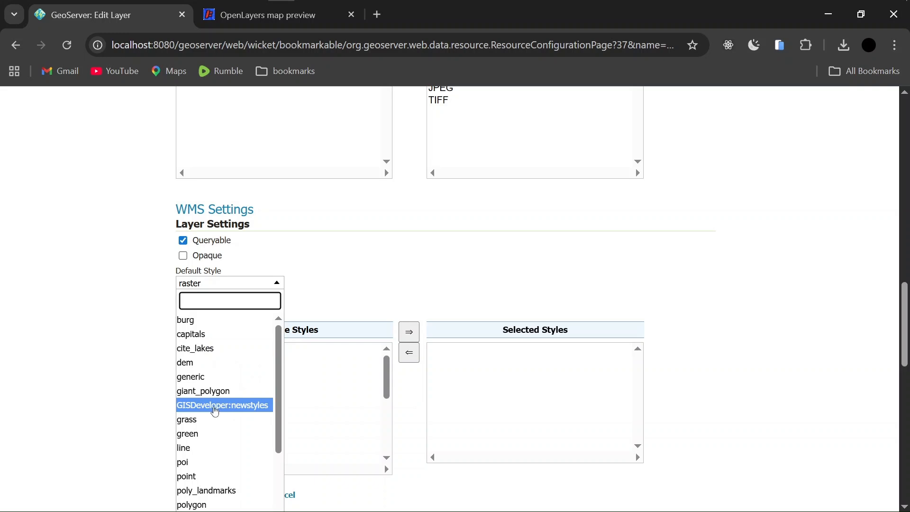
click(215, 406)
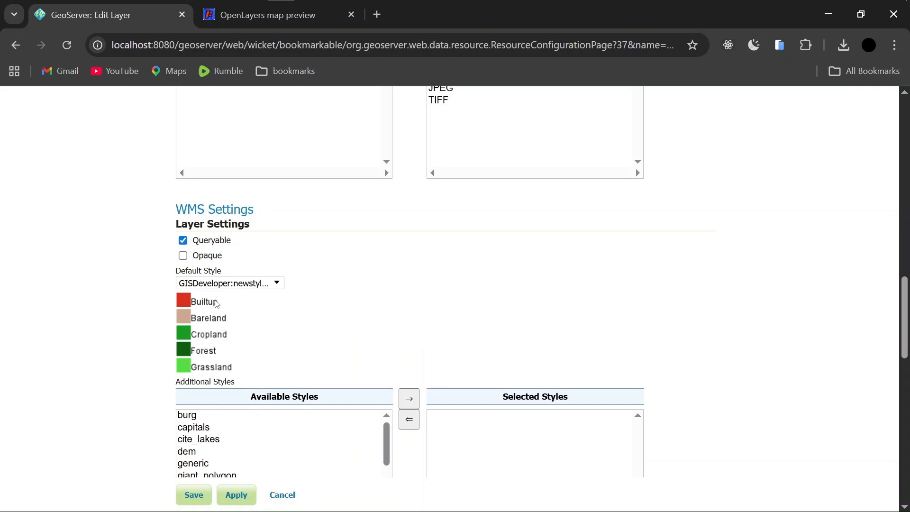
scroll(112, 366, down, 8)
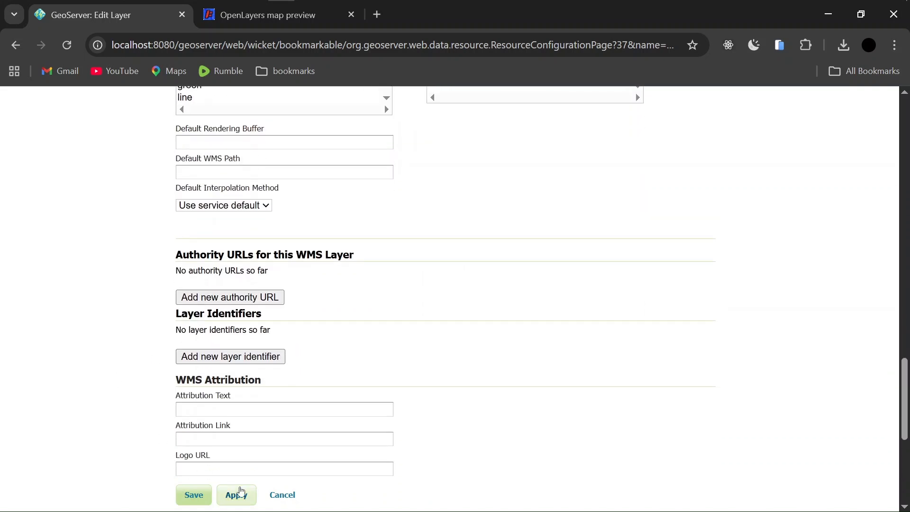
click(192, 495)
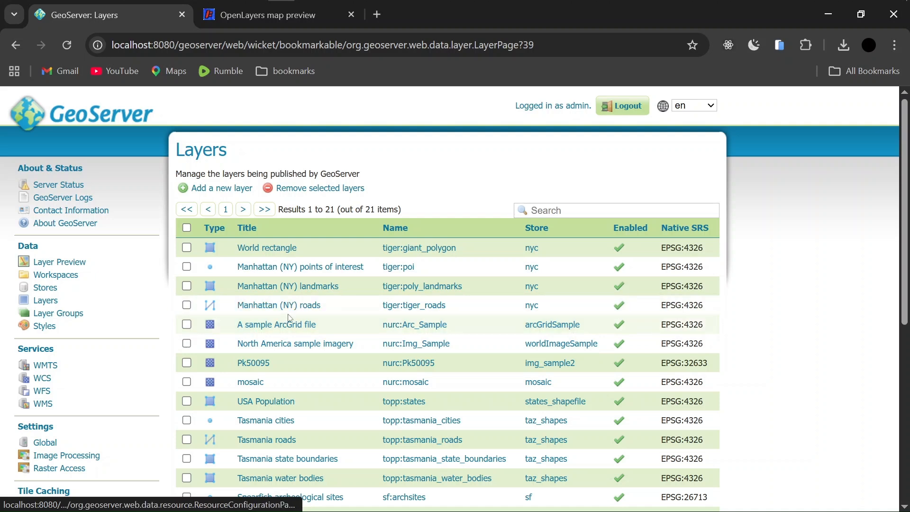
Reload the OpenLayers preview so classified_17_22 renders in class colours, and pan across it
click(274, 19)
click(63, 42)
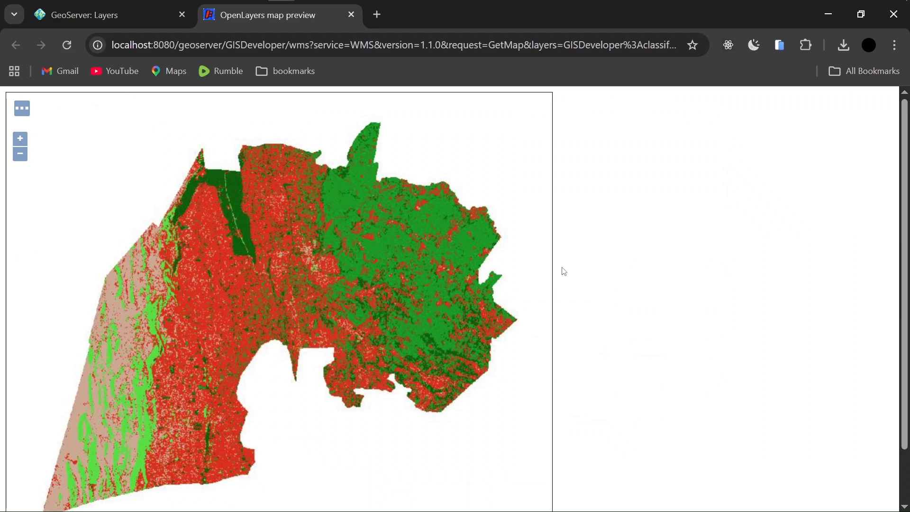
scroll(562, 269, down, 2)
scroll(339, 250, up, 1)
scroll(341, 242, down, 1)
scroll(303, 227, up, 2)
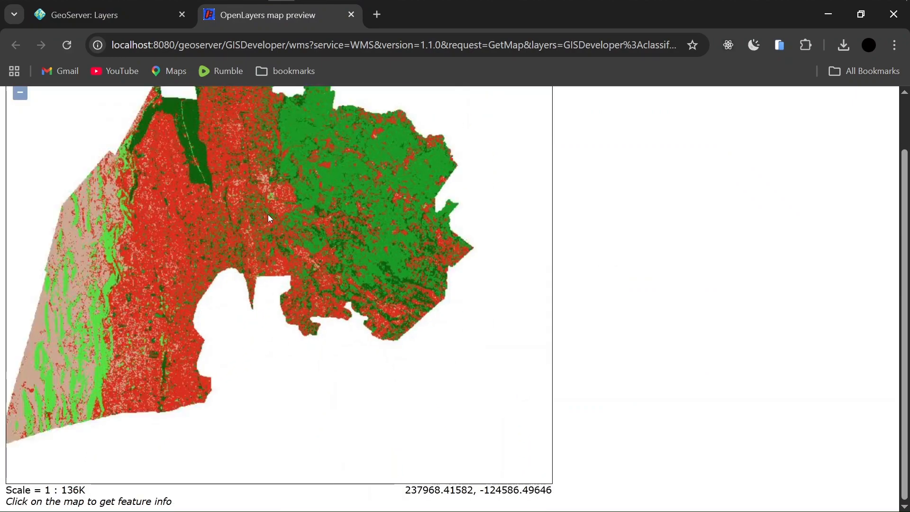
scroll(332, 228, down, 1)
drag(461, 242, 333, 222)
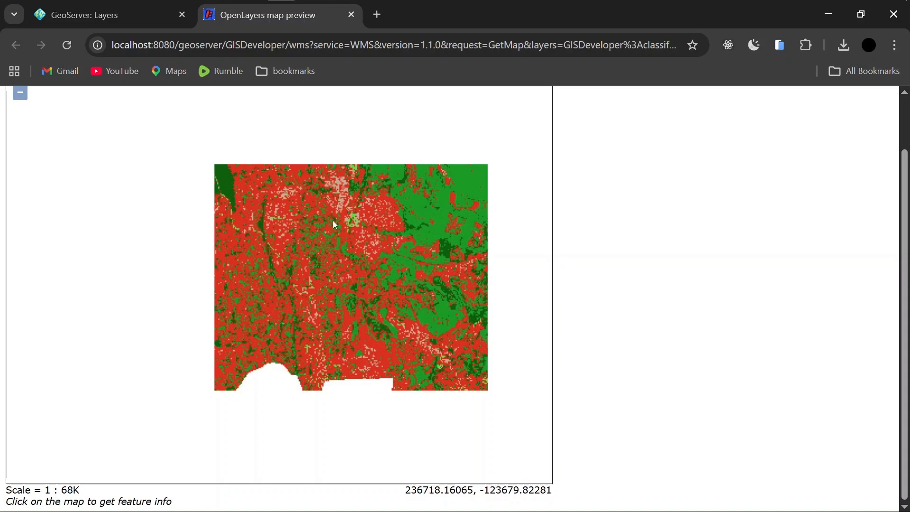
drag(339, 261, 312, 238)
drag(211, 215, 230, 225)
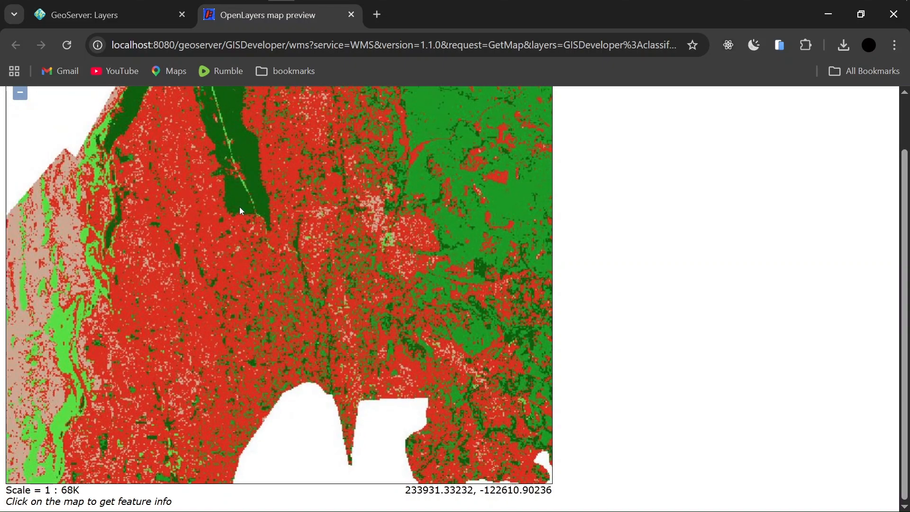
Query GRAY_INDEX class values at map points, then return to the GeoServer Layers list
click(240, 206)
scroll(796, 321, down, 3)
drag(65, 374, 6, 378)
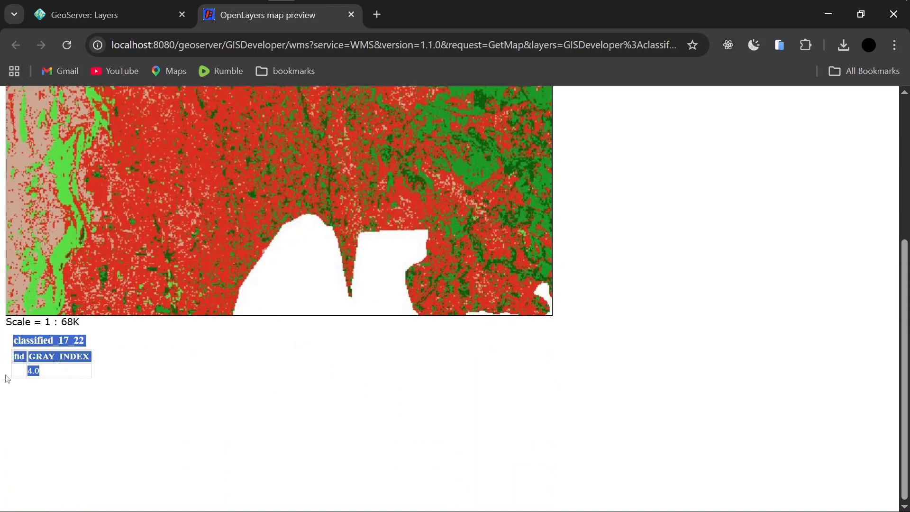
click(141, 368)
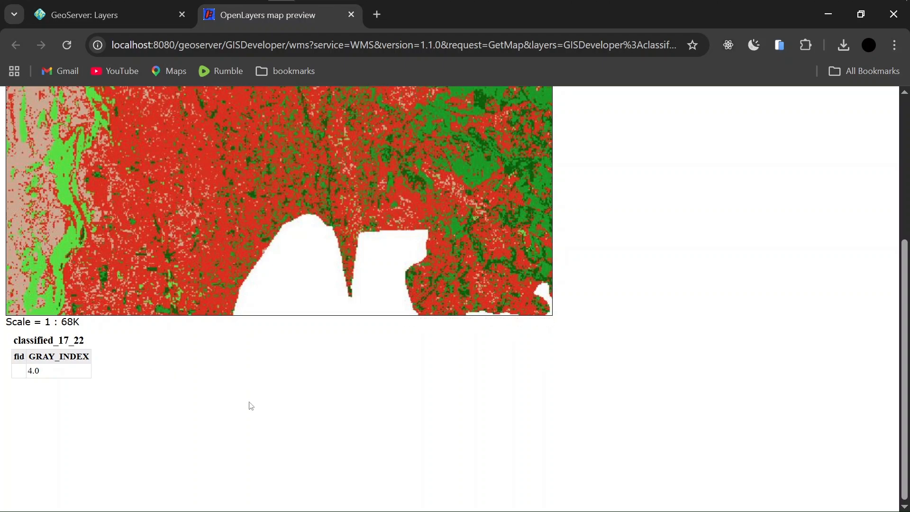
scroll(248, 406, up, 4)
click(242, 300)
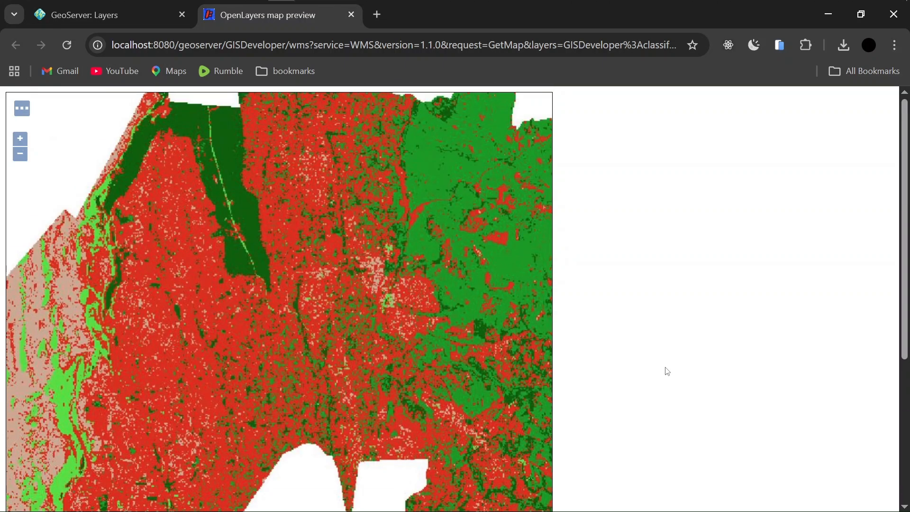
scroll(659, 368, down, 4)
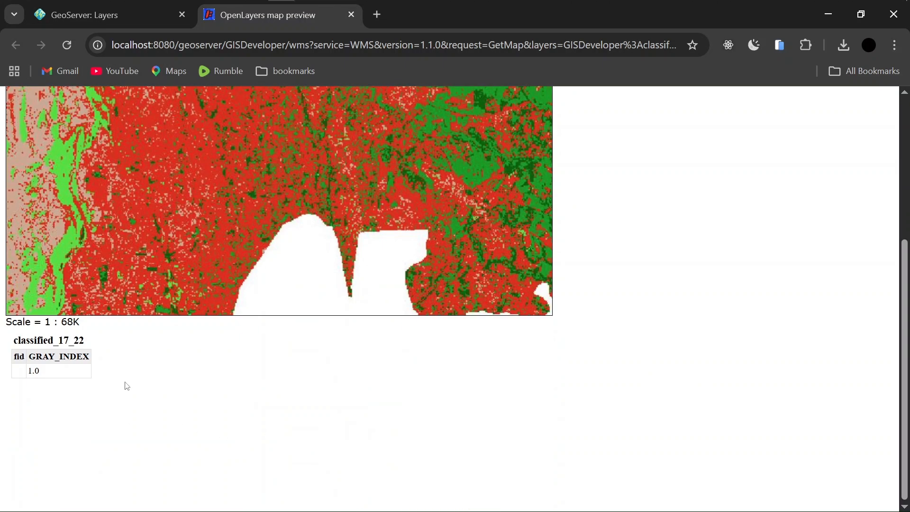
scroll(666, 346, up, 4)
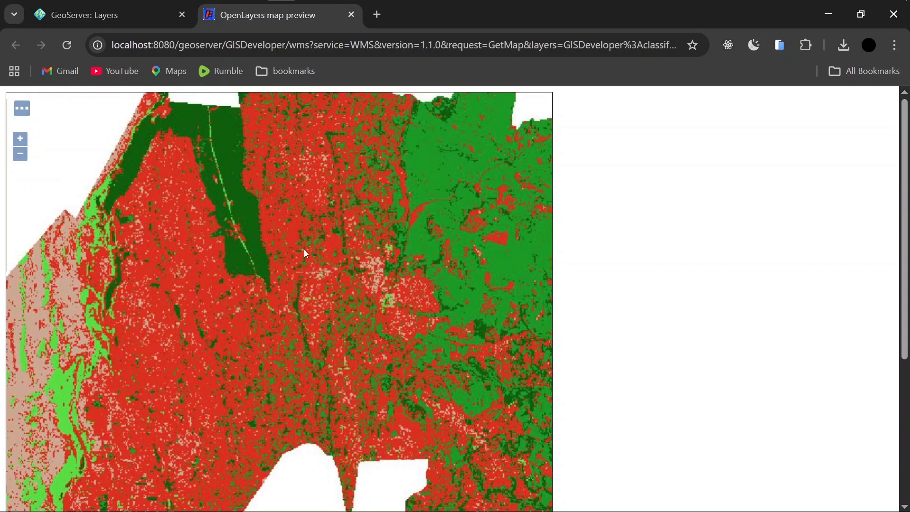
scroll(377, 258, down, 3)
drag(398, 286, 335, 269)
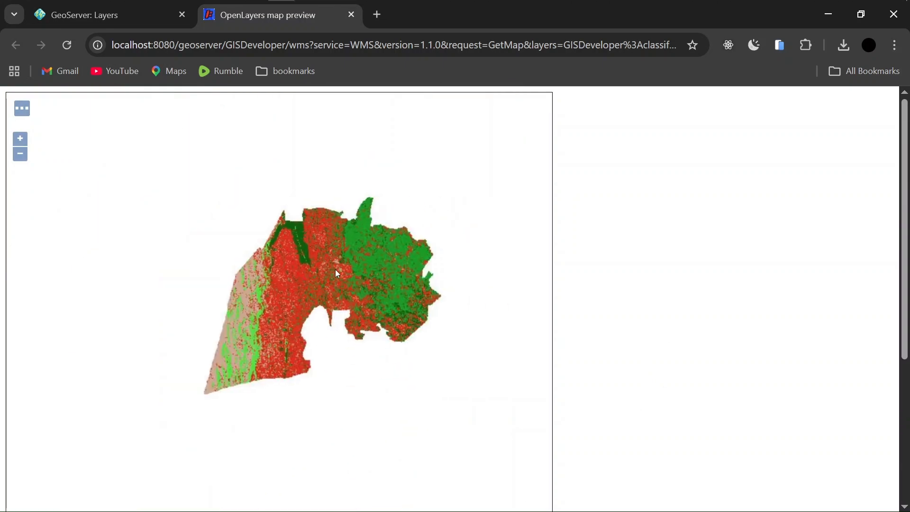
scroll(324, 272, up, 2)
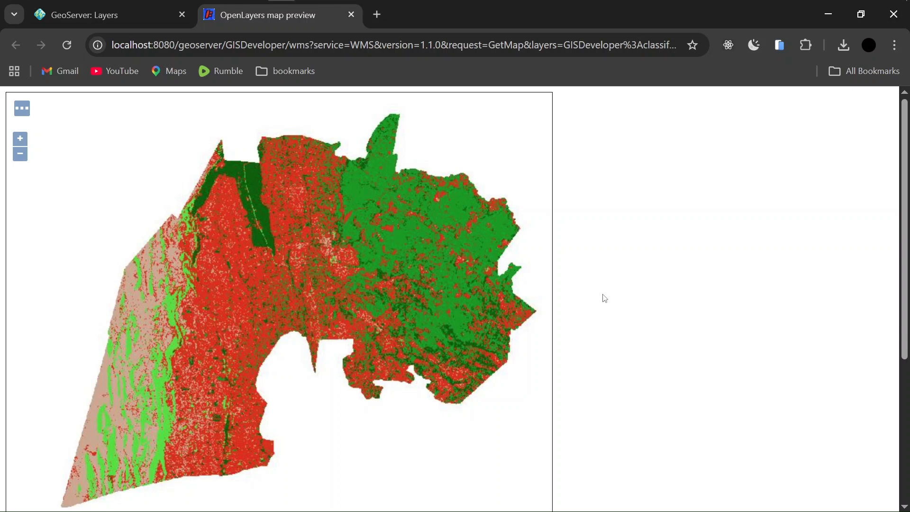
click(114, 15)
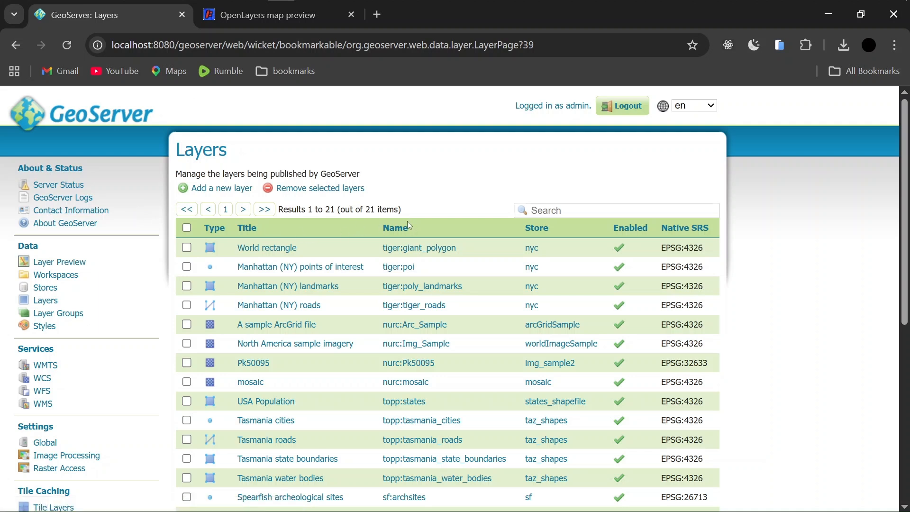
click(271, 26)
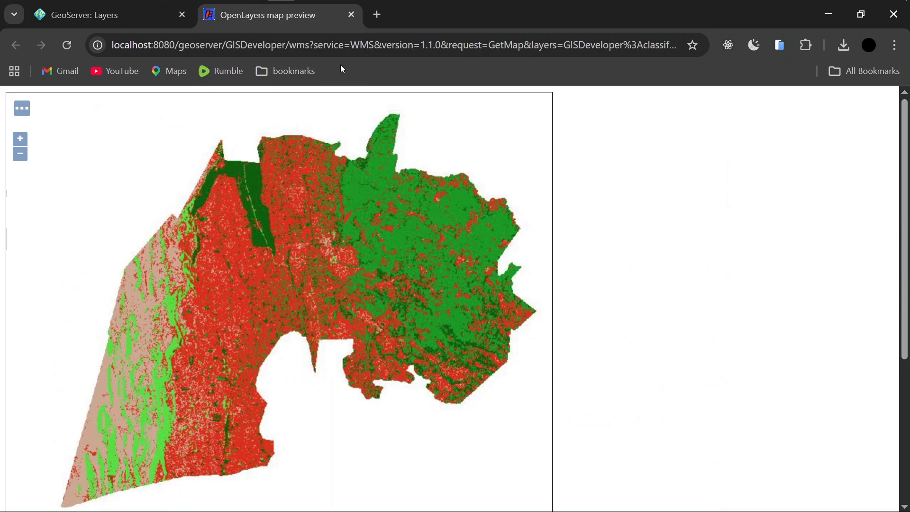
click(135, 17)
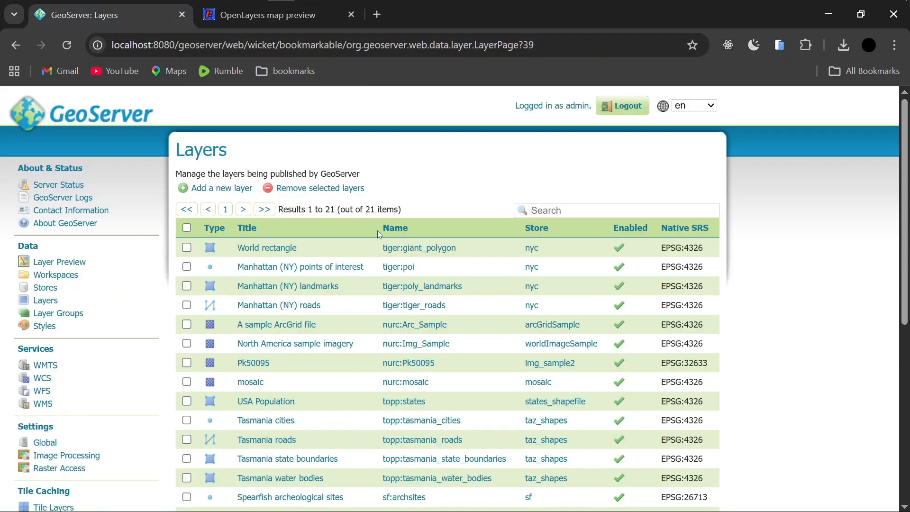